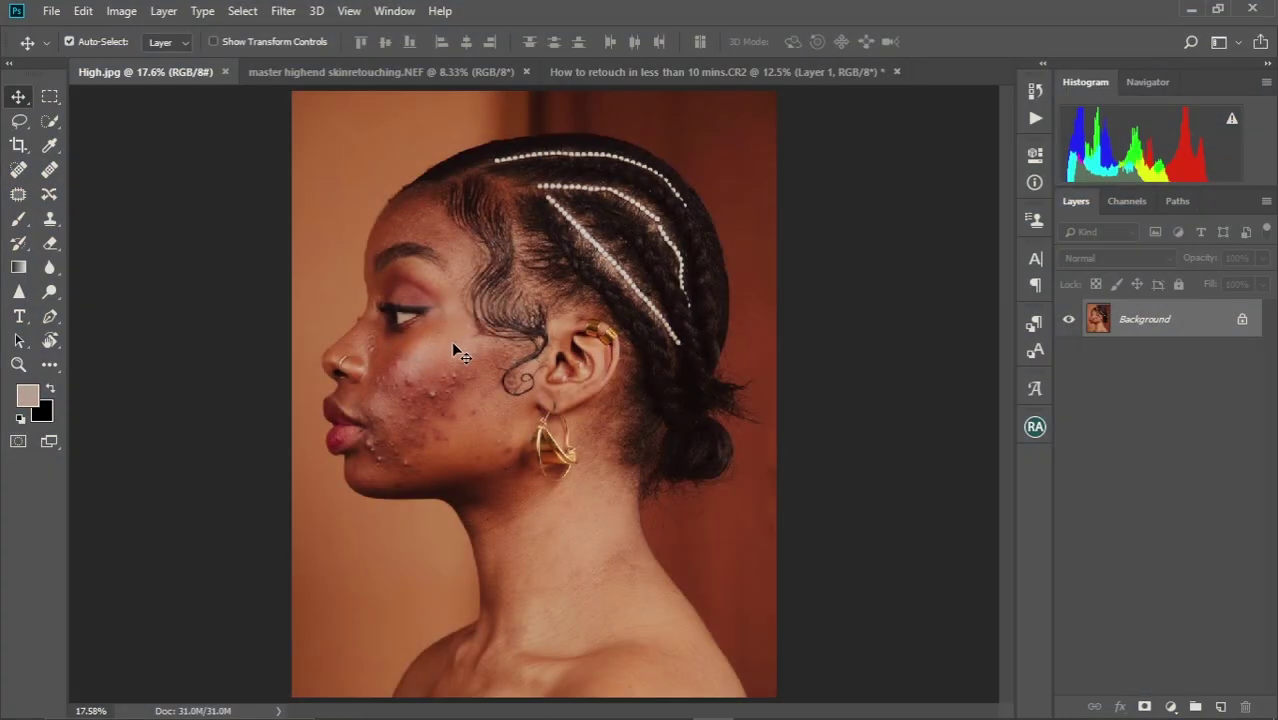
Examine the acne bumps and dark marks on the cheek, mouth area and jaw up close
{"action": "key", "text": "ctrl+plus"}
{"action": "key", "text": "ctrl+plus"}
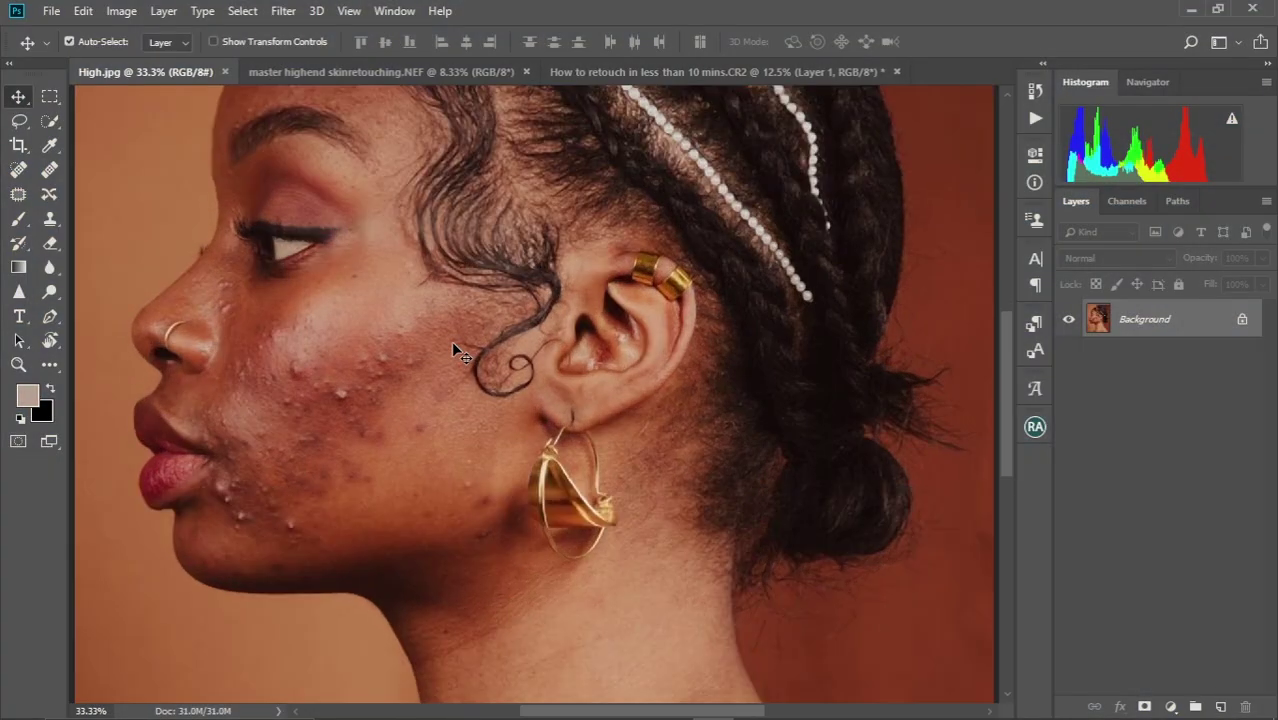
{"action": "left_click_drag", "start_coordinate": [298, 377], "coordinate": [439, 399]}
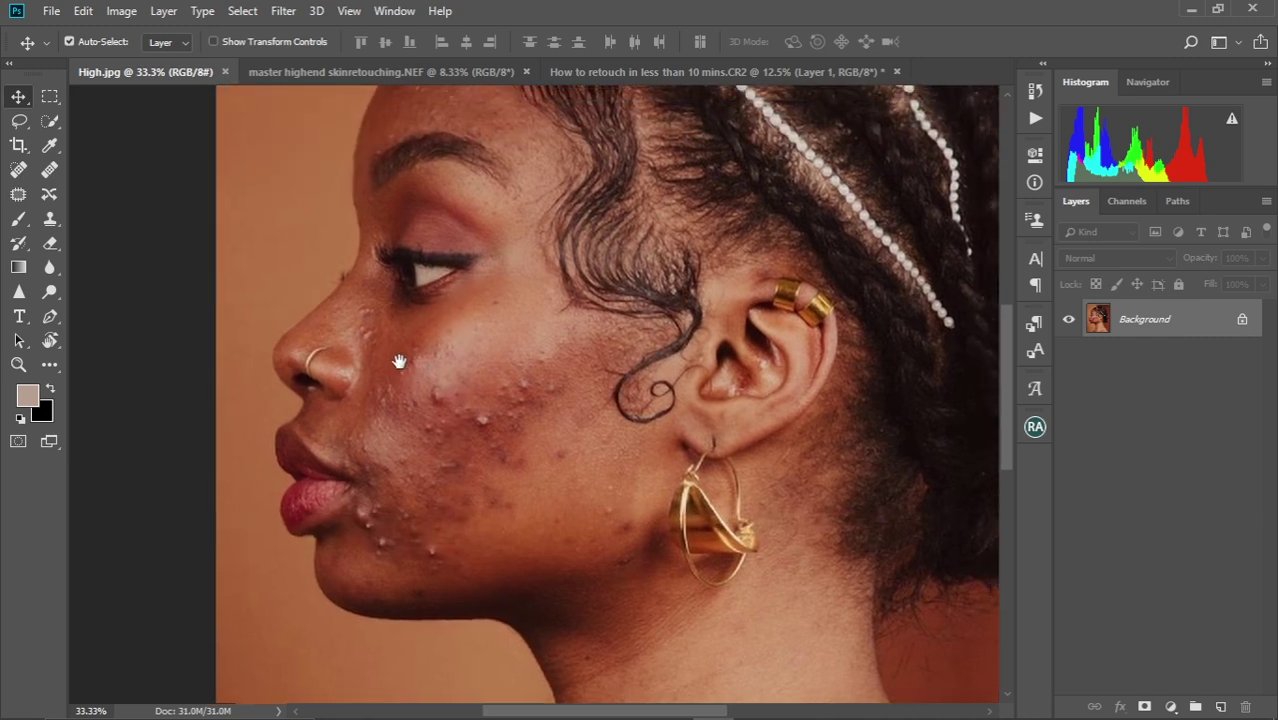
{"action": "scroll", "coordinate": [433, 405], "scroll_direction": "up", "scroll_amount": 3}
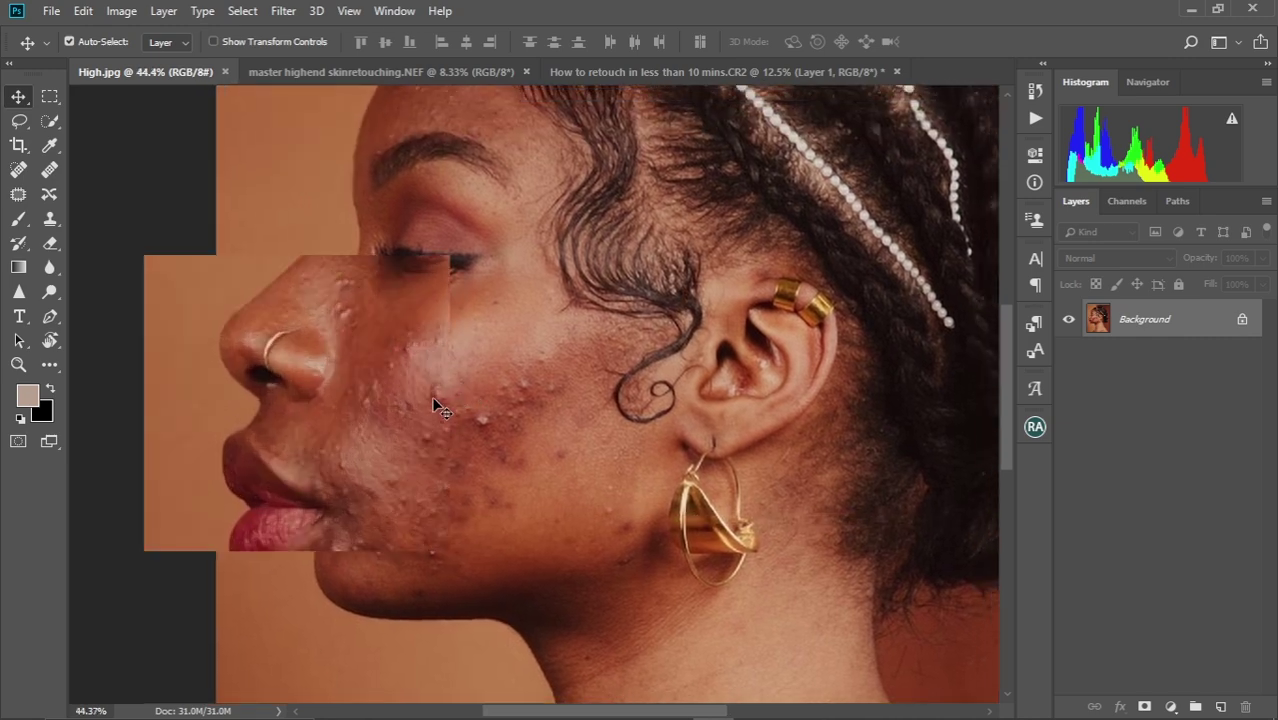
{"action": "scroll", "coordinate": [433, 405], "scroll_direction": "down", "scroll_amount": 2}
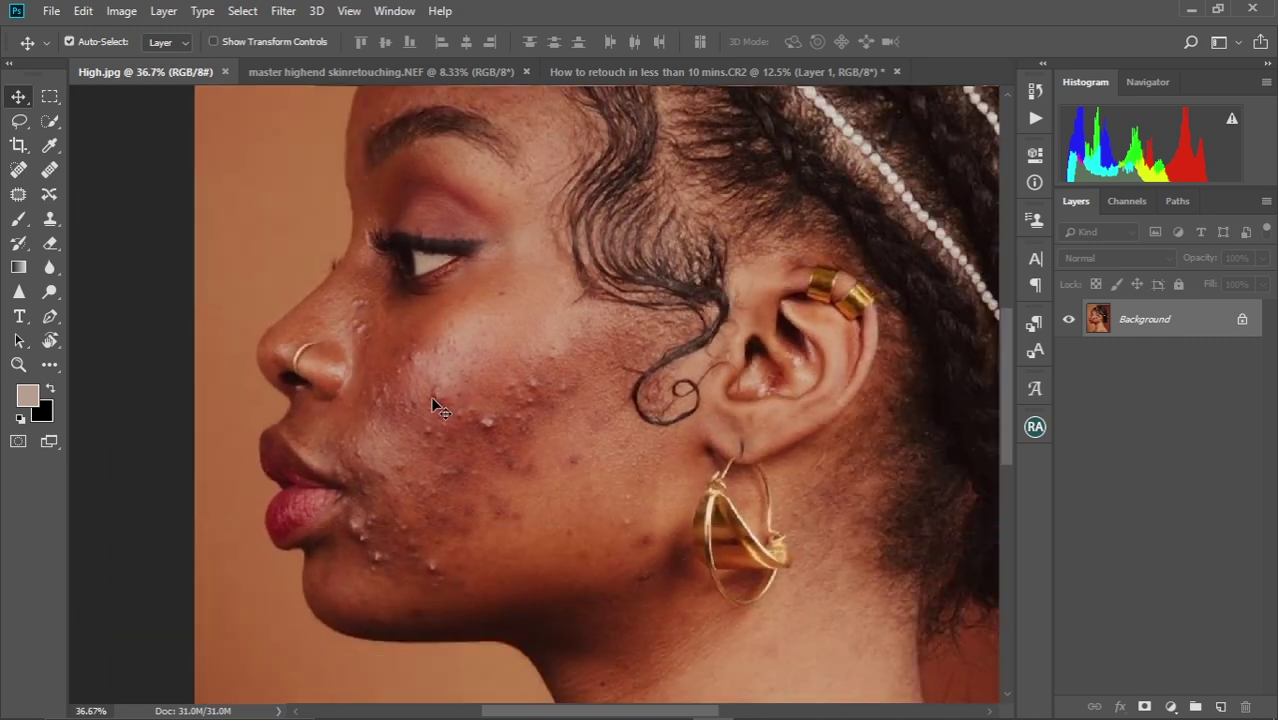
{"action": "left_click_drag", "start_coordinate": [450, 372], "coordinate": [401, 310]}
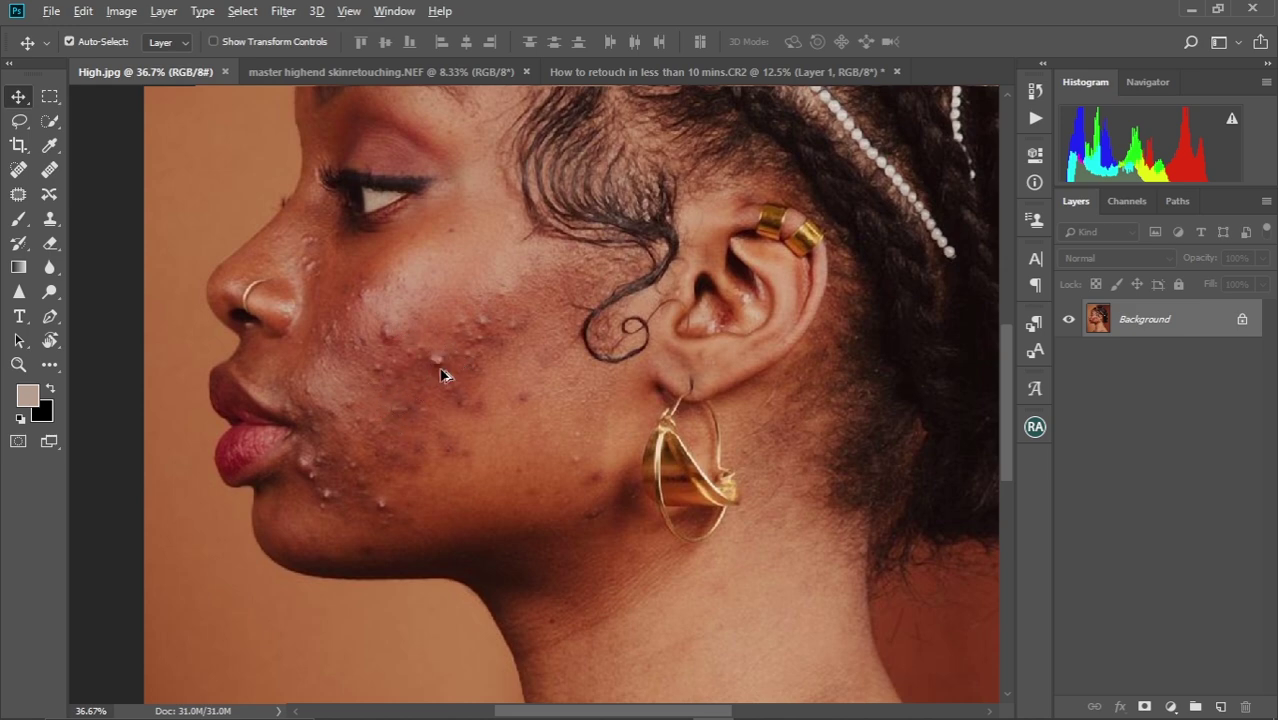
{"action": "scroll", "coordinate": [441, 370], "scroll_direction": "up", "scroll_amount": 2}
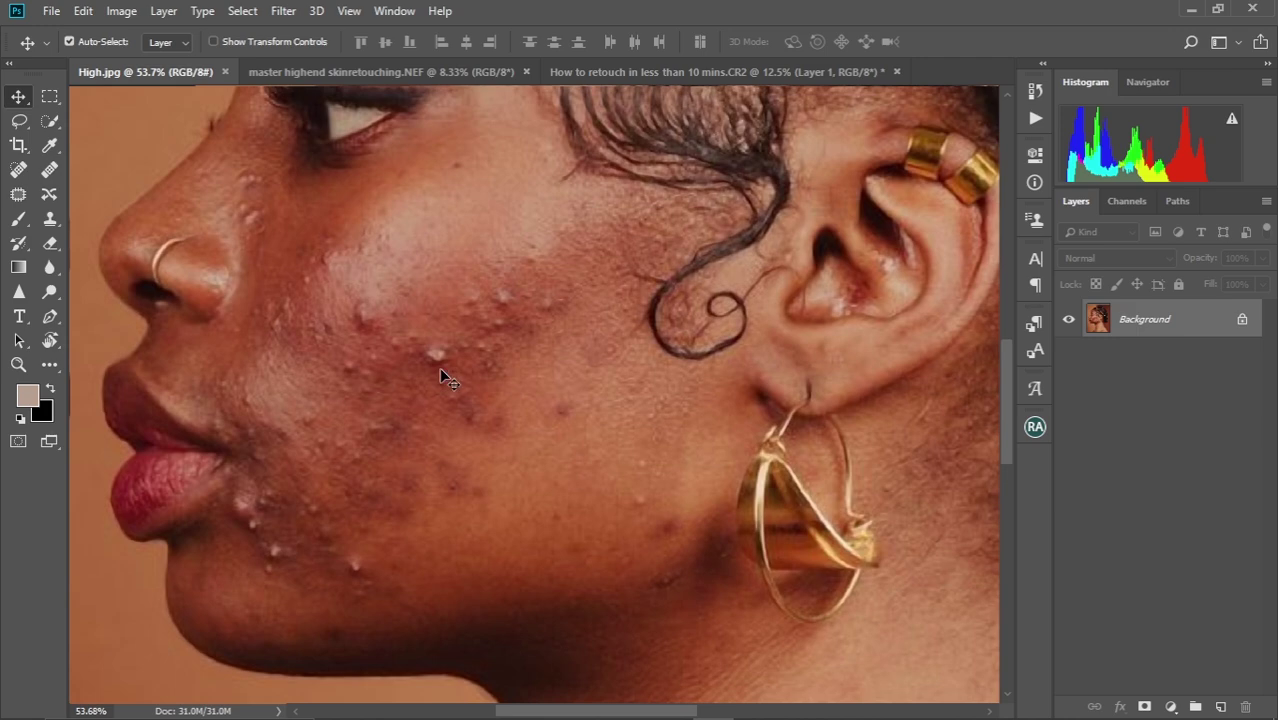
{"action": "left_click_drag", "start_coordinate": [449, 271], "coordinate": [448, 391]}
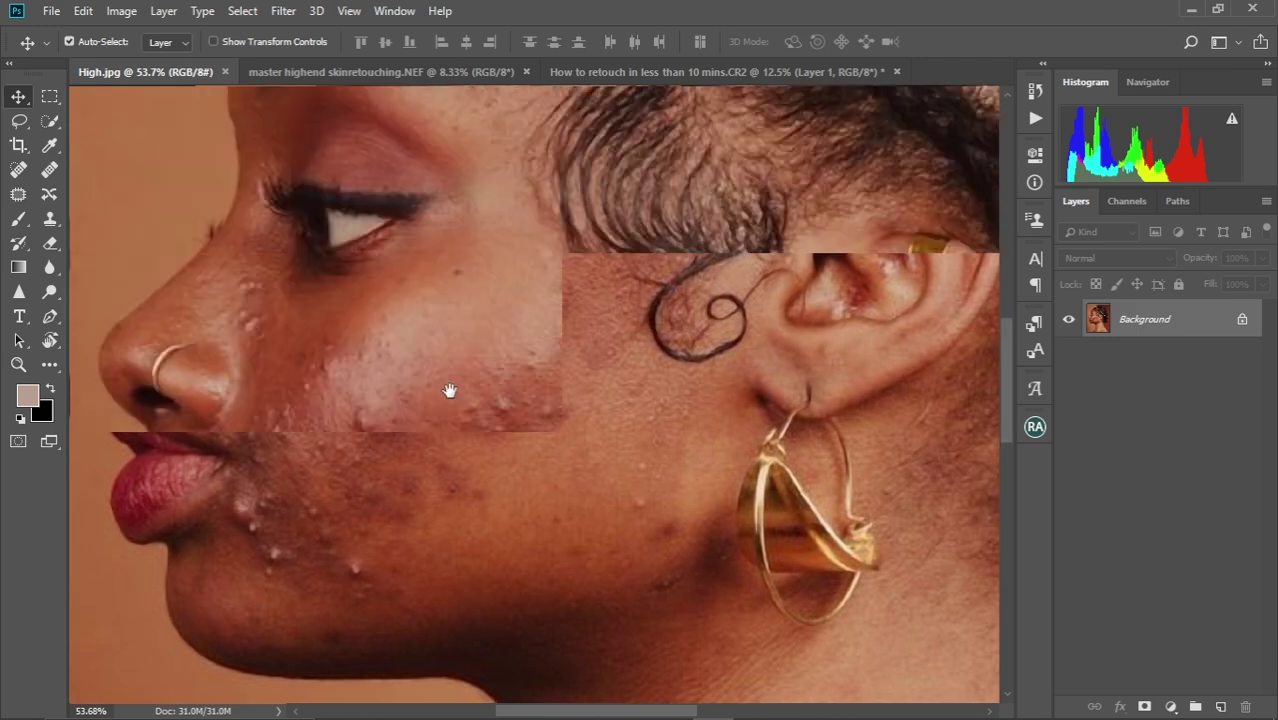
{"action": "left_click_drag", "start_coordinate": [478, 218], "coordinate": [448, 301]}
{"action": "scroll", "coordinate": [427, 383], "scroll_direction": "down", "scroll_amount": 2}
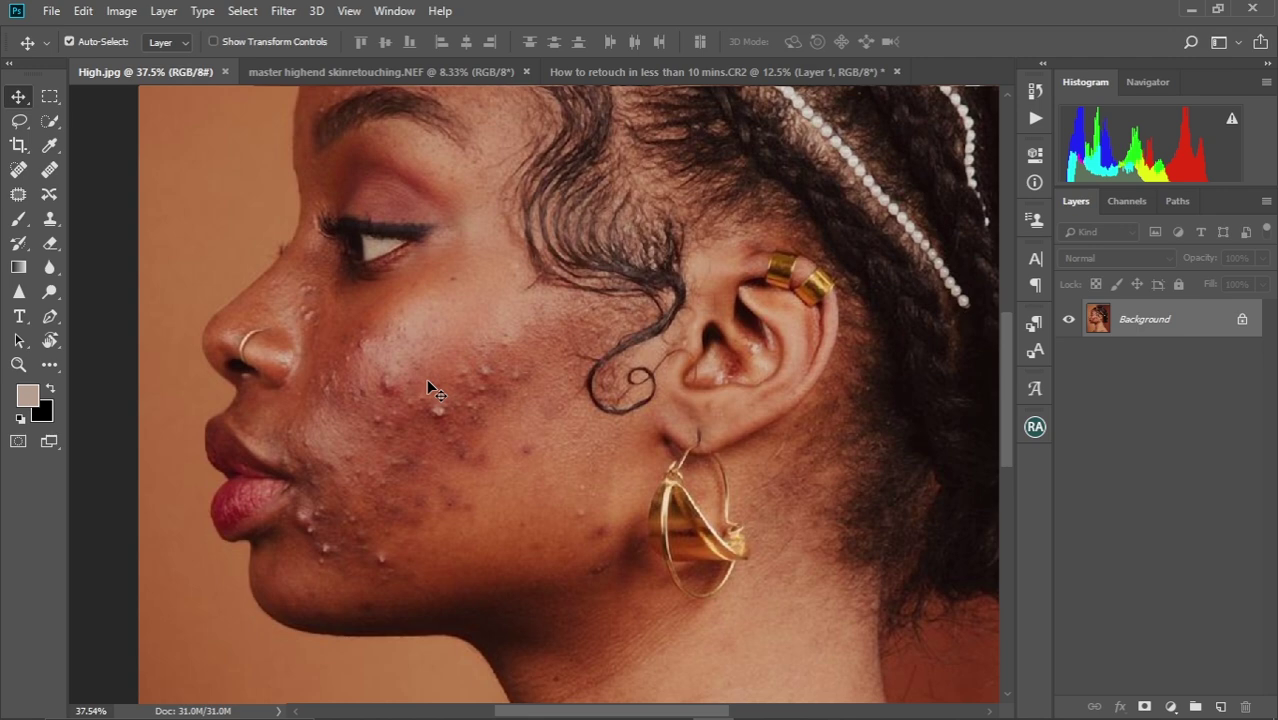
{"action": "scroll", "coordinate": [542, 432], "scroll_direction": "down", "scroll_amount": 2}
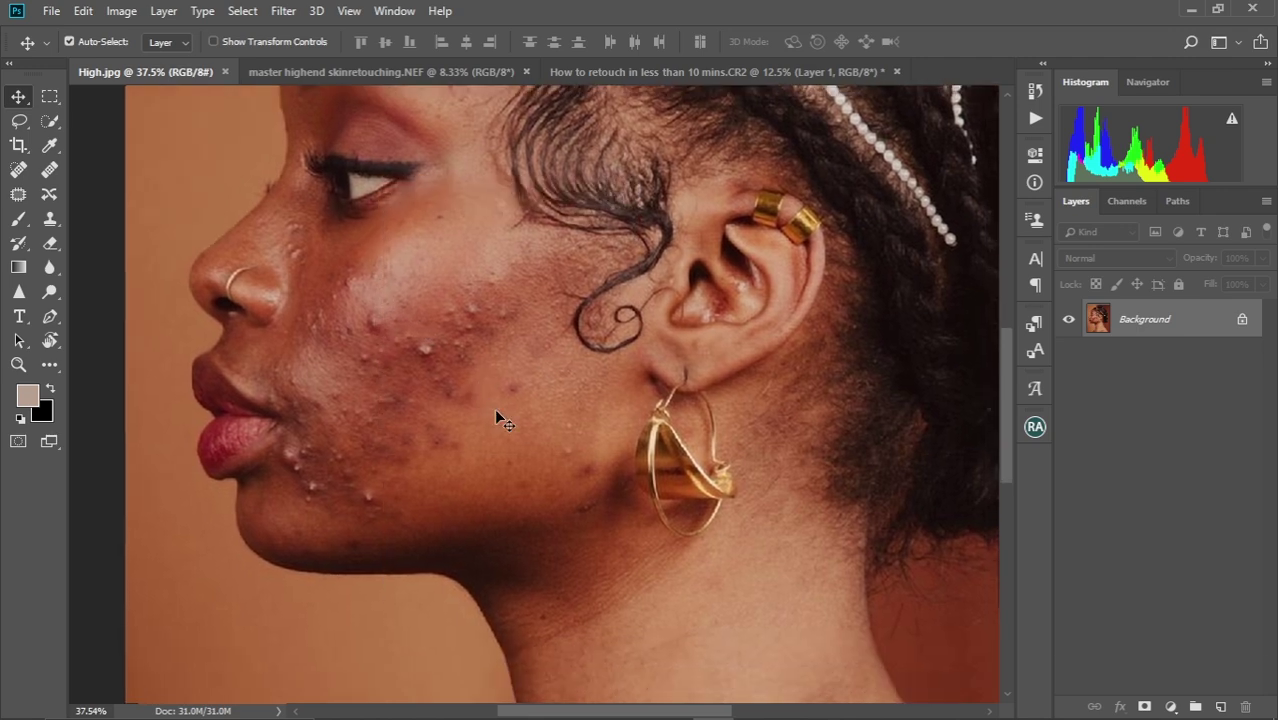
{"action": "scroll", "coordinate": [494, 408], "scroll_direction": "up", "scroll_amount": 2}
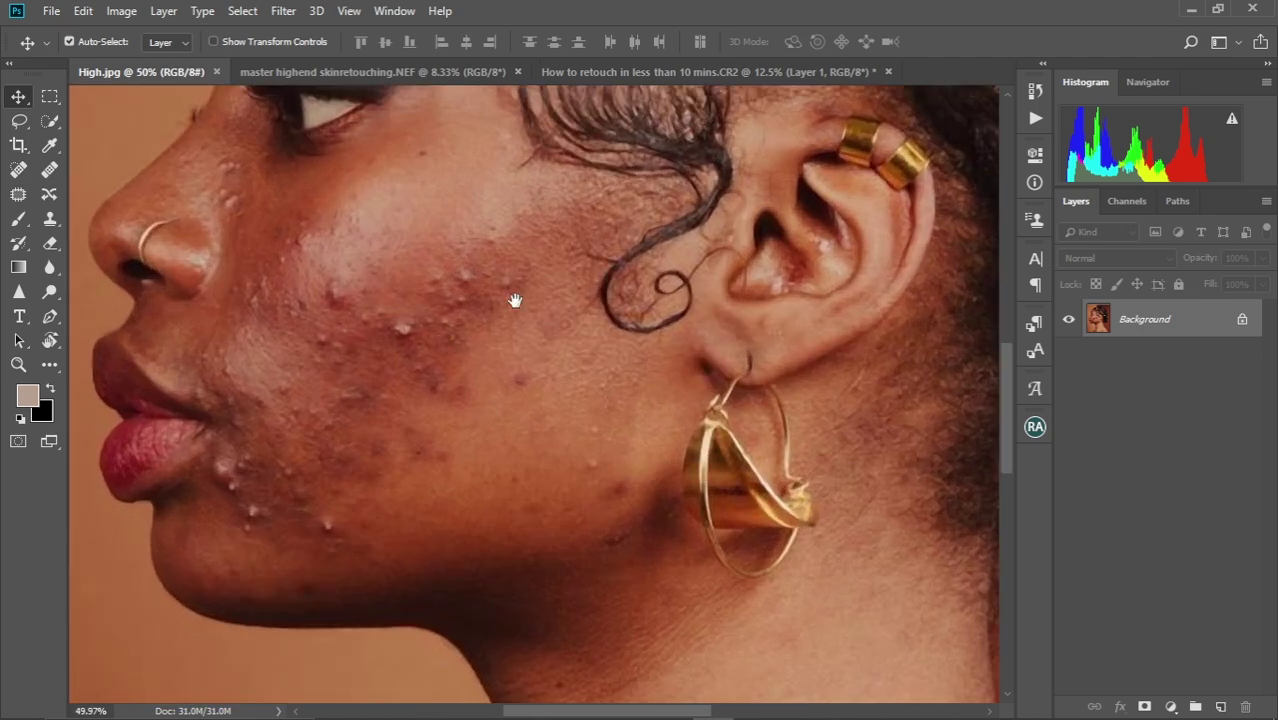
{"action": "left_click_drag", "start_coordinate": [514, 300], "coordinate": [516, 360]}
{"action": "scroll", "coordinate": [439, 380], "scroll_direction": "down", "scroll_amount": 3}
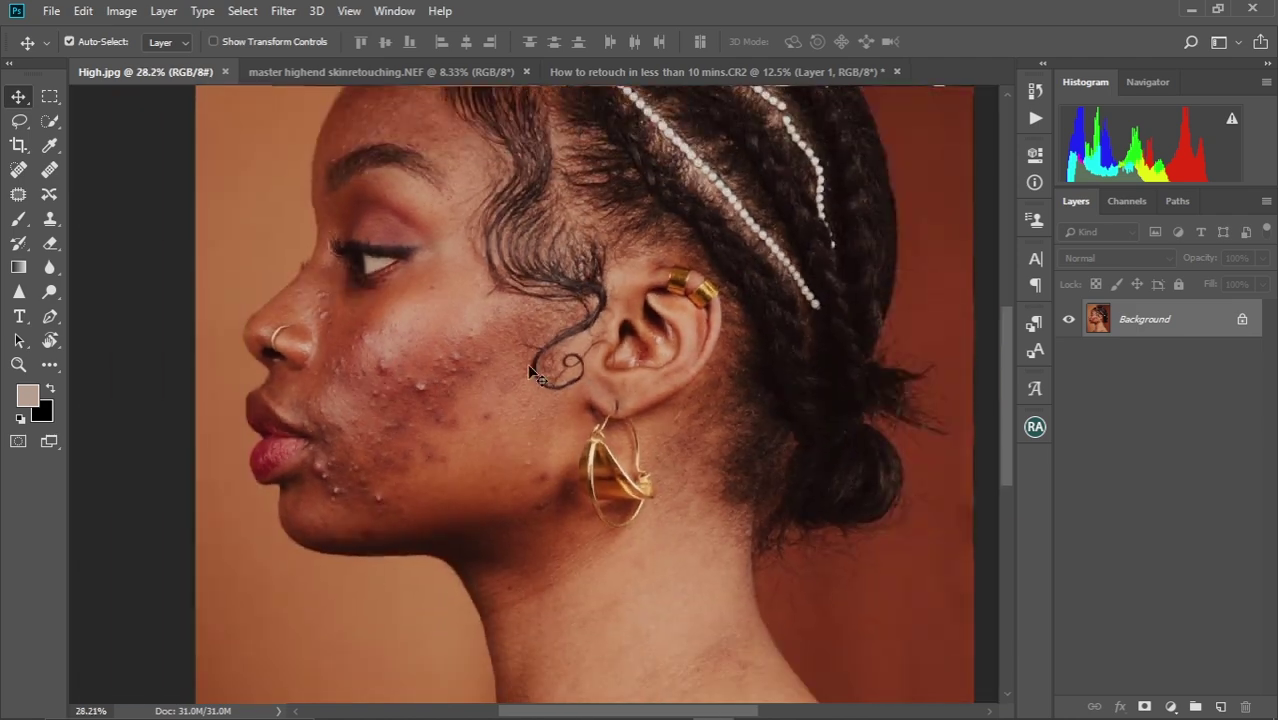
{"action": "scroll", "coordinate": [535, 370], "scroll_direction": "up", "scroll_amount": 2}
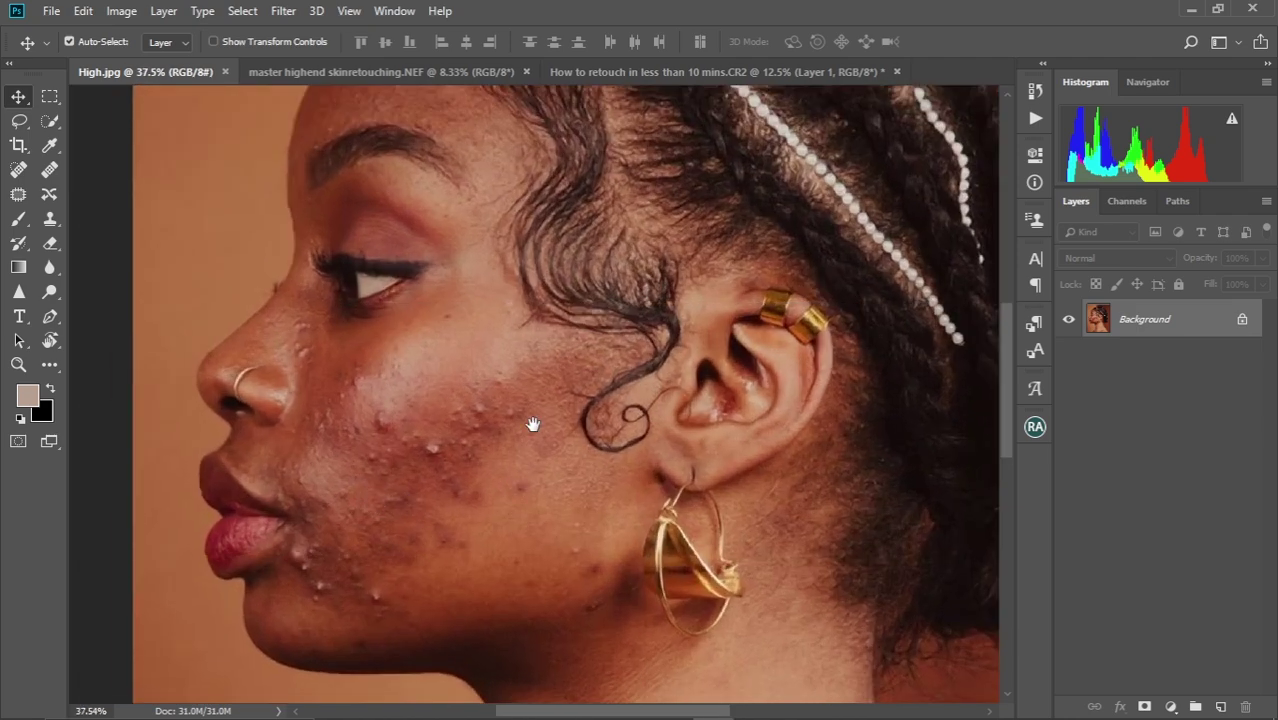
{"action": "left_click_drag", "start_coordinate": [531, 421], "coordinate": [509, 391]}
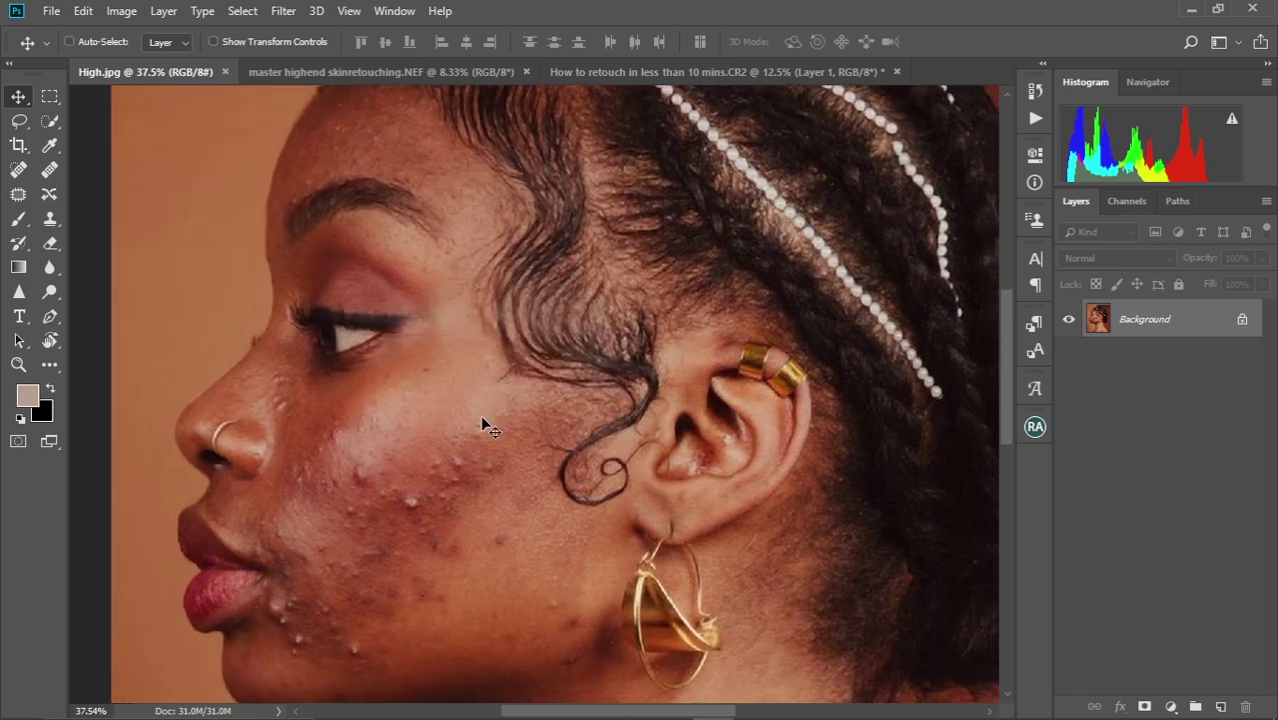
Duplicate the Background layer and activate the Patch tool for retouching the skin
{"action": "key", "text": "ctrl+j"}
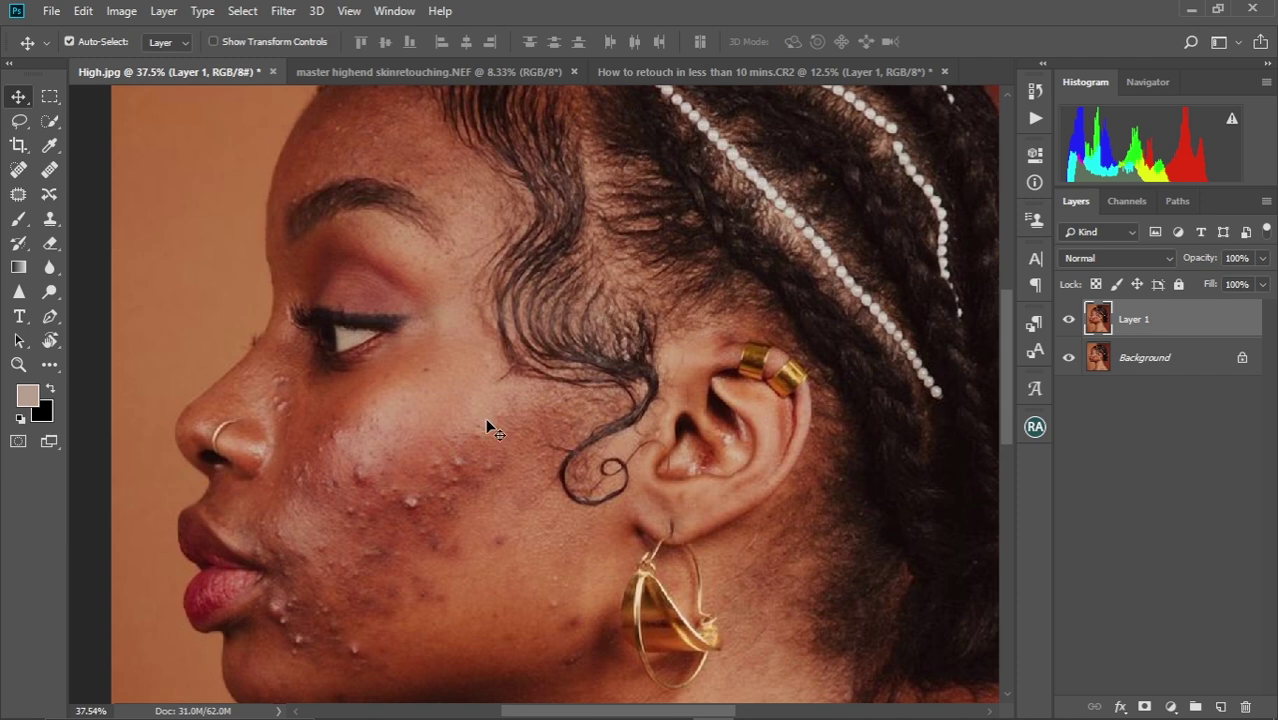
{"action": "scroll", "coordinate": [470, 466], "scroll_direction": "up", "scroll_amount": 3}
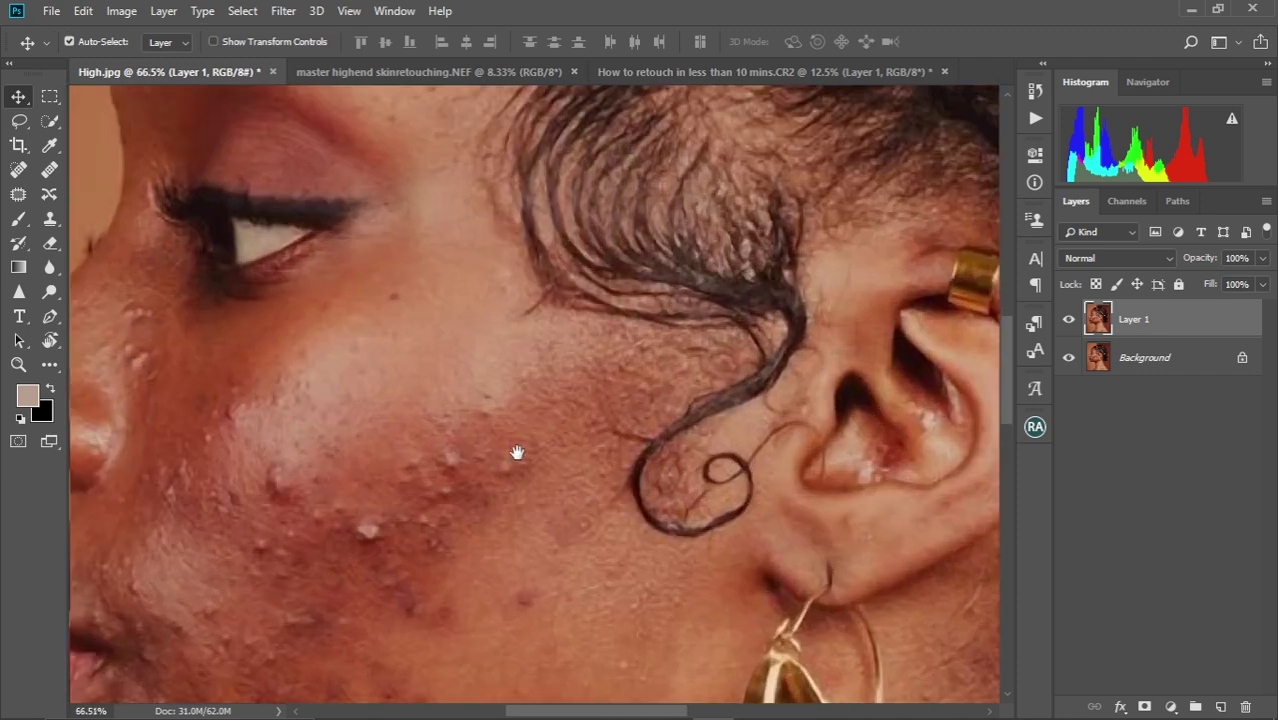
{"action": "left_click_drag", "start_coordinate": [516, 454], "coordinate": [630, 347]}
{"action": "scroll", "coordinate": [599, 348], "scroll_direction": "down", "scroll_amount": 2}
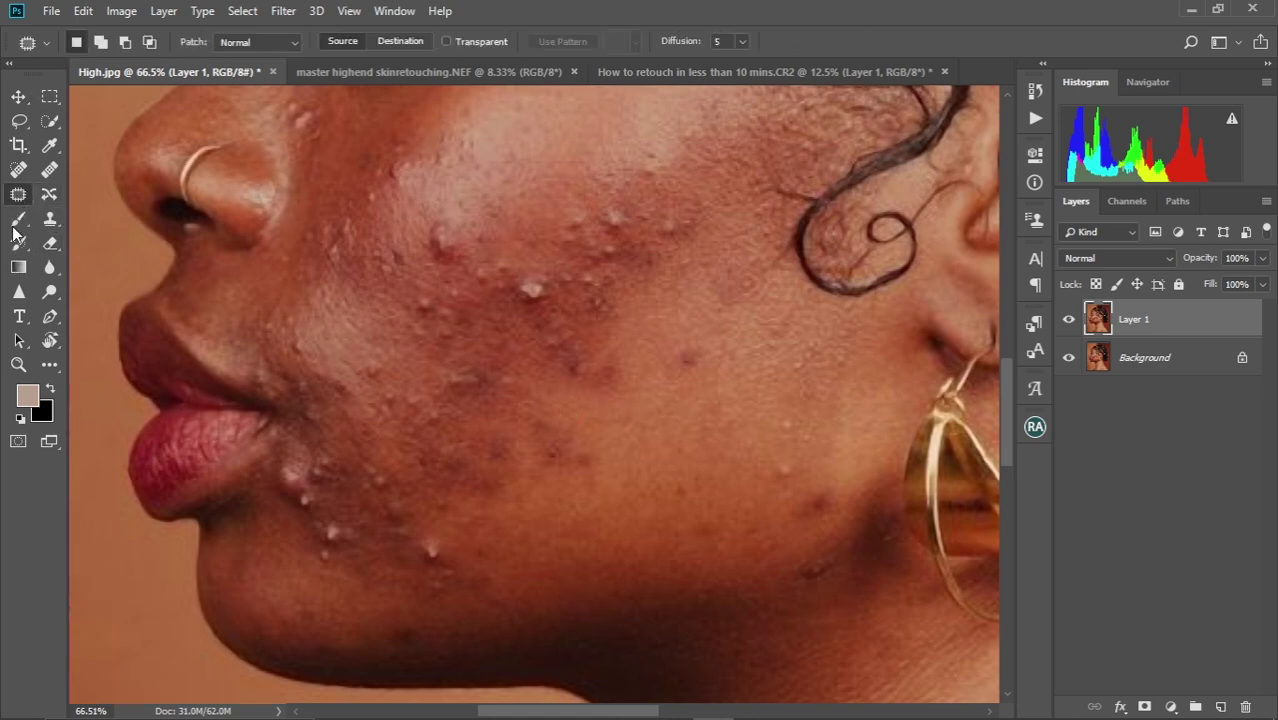
Patch the pimple on the lower cheek just above the jawline with clean skin nearby
{"action": "scroll", "coordinate": [496, 412], "scroll_direction": "down", "scroll_amount": 5}
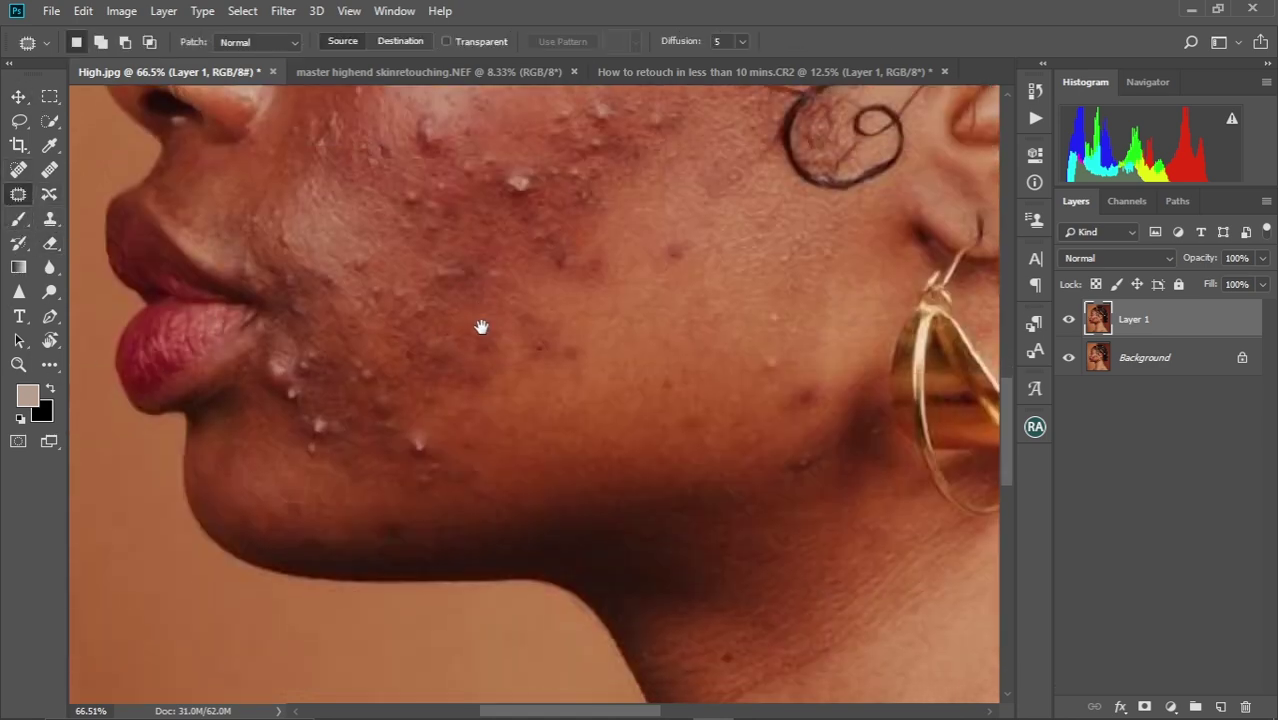
{"action": "scroll", "coordinate": [452, 400], "scroll_direction": "up", "scroll_amount": 2}
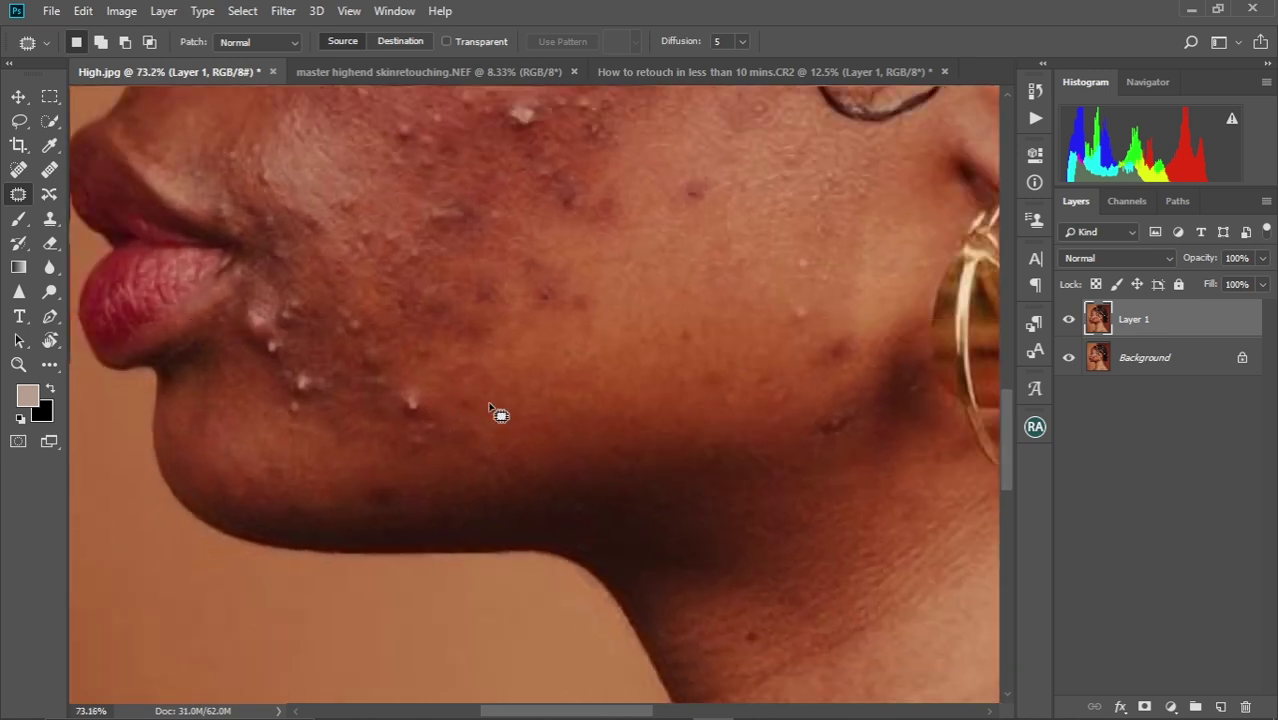
{"action": "mouse_move", "coordinate": [420, 400]}
{"action": "left_mouse_down"}
{"action": "mouse_move", "coordinate": [428, 428]}
{"action": "mouse_move", "coordinate": [434, 411]}
{"action": "mouse_move", "coordinate": [418, 410]}
{"action": "mouse_move", "coordinate": [424, 460]}
{"action": "mouse_move", "coordinate": [434, 436]}
{"action": "left_mouse_up"}
{"action": "key", "text": "ctrl+d"}
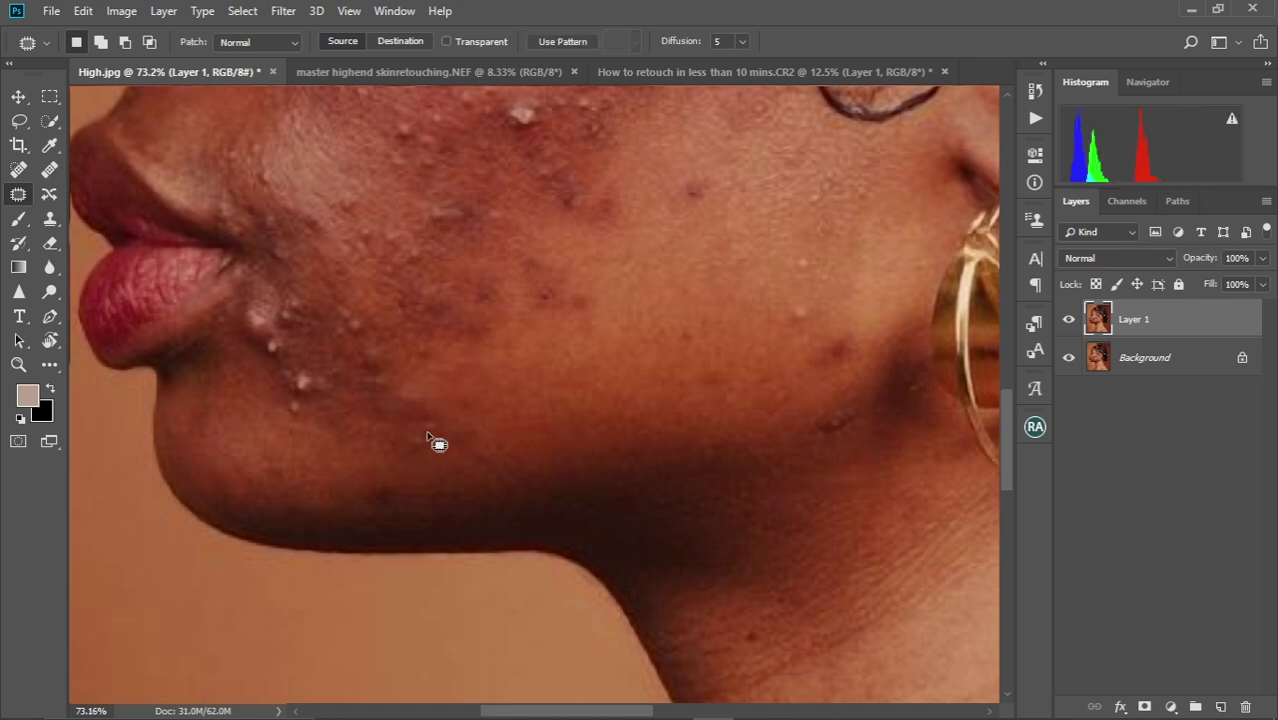
{"action": "key", "text": "ctrl+d"}
Patch the dark mark on the lower cheek, level with the lips
{"action": "scroll", "coordinate": [485, 395], "scroll_direction": "up", "scroll_amount": 3}
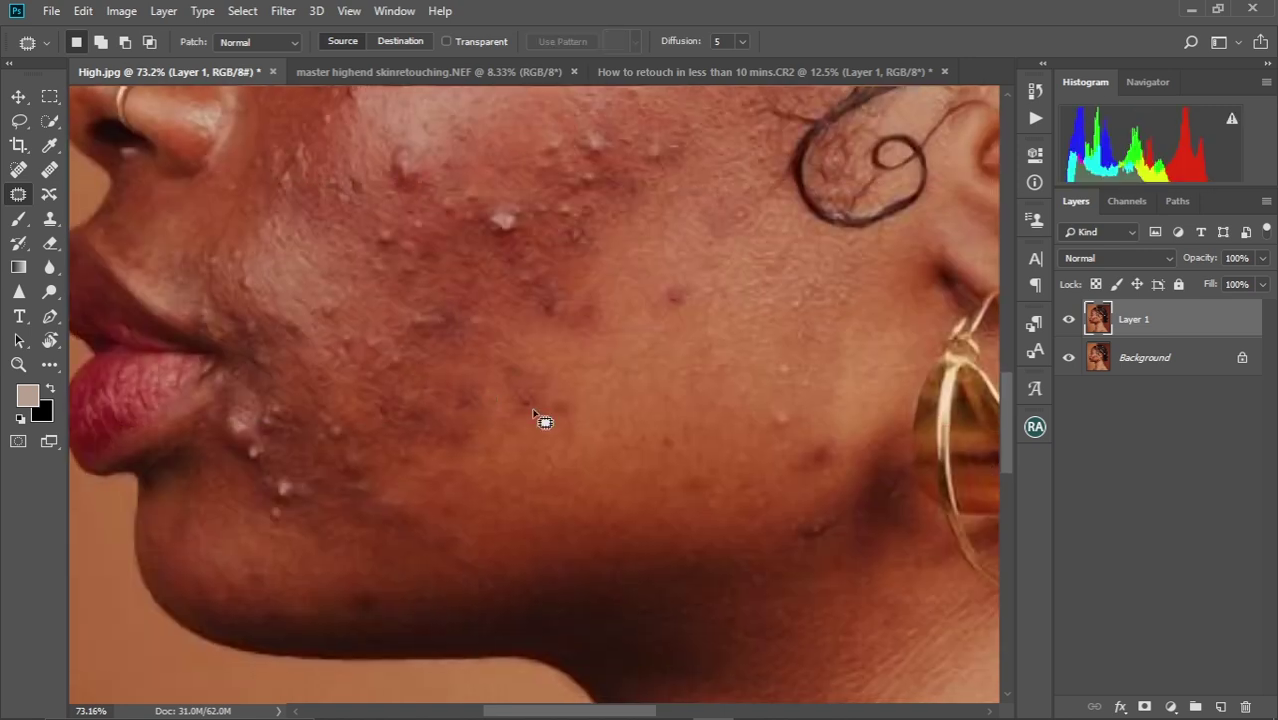
{"action": "mouse_move", "coordinate": [531, 412]}
{"action": "left_mouse_down"}
{"action": "mouse_move", "coordinate": [514, 415]}
{"action": "mouse_move", "coordinate": [559, 399]}
{"action": "left_mouse_up"}
{"action": "key", "text": "ctrl+d"}
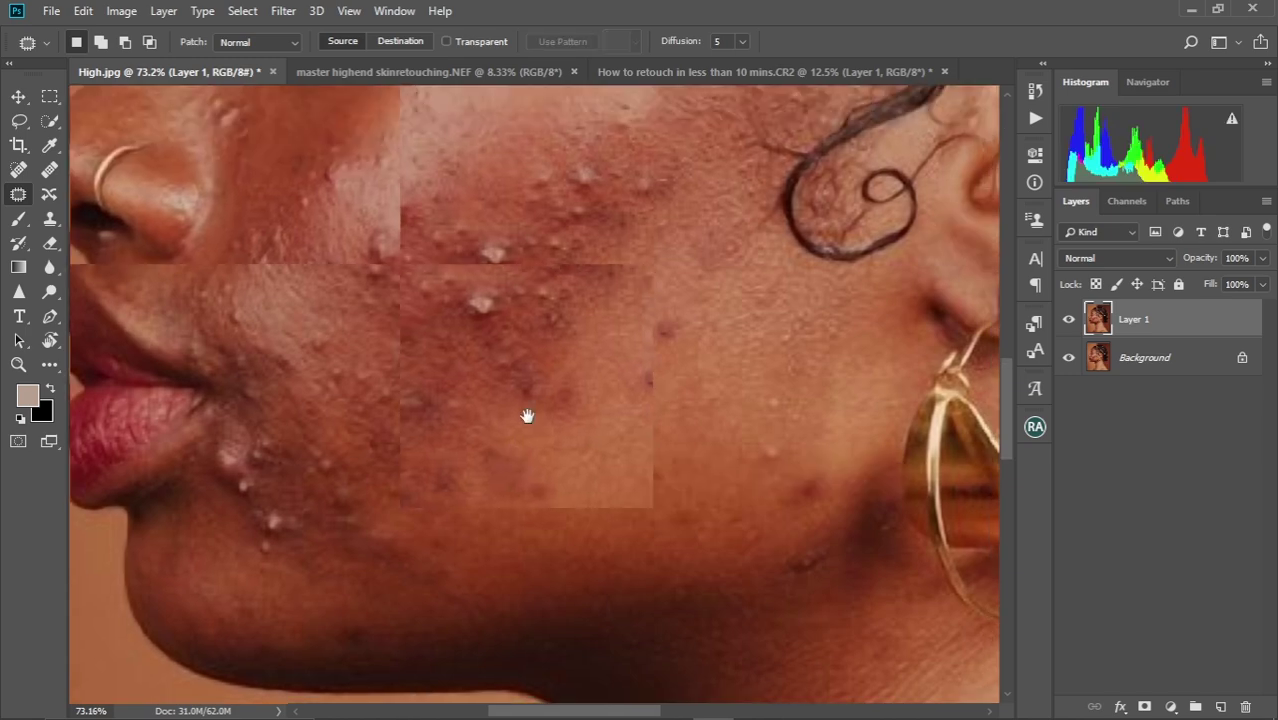
{"action": "scroll", "coordinate": [525, 410], "scroll_direction": "up", "scroll_amount": 3}
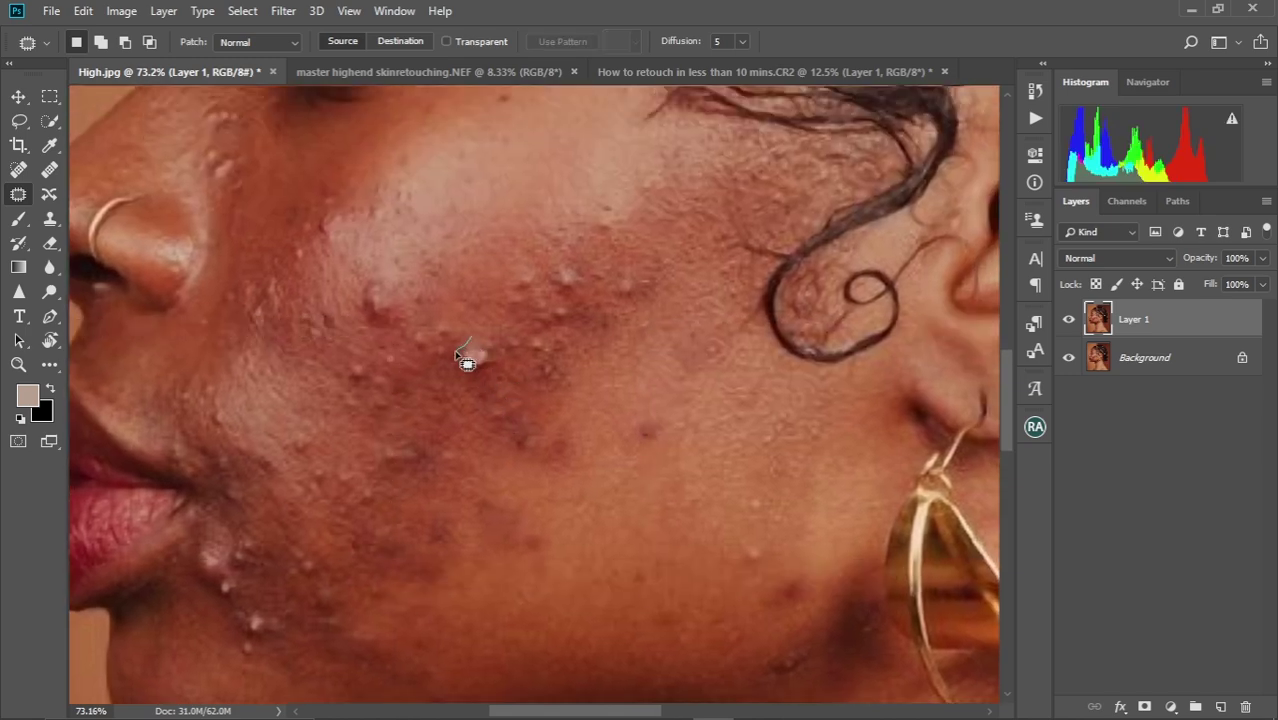
Patch the large white pimple and the bump beside it in the middle of the cheek
{"action": "left_click_drag", "start_coordinate": [482, 385], "coordinate": [455, 305]}
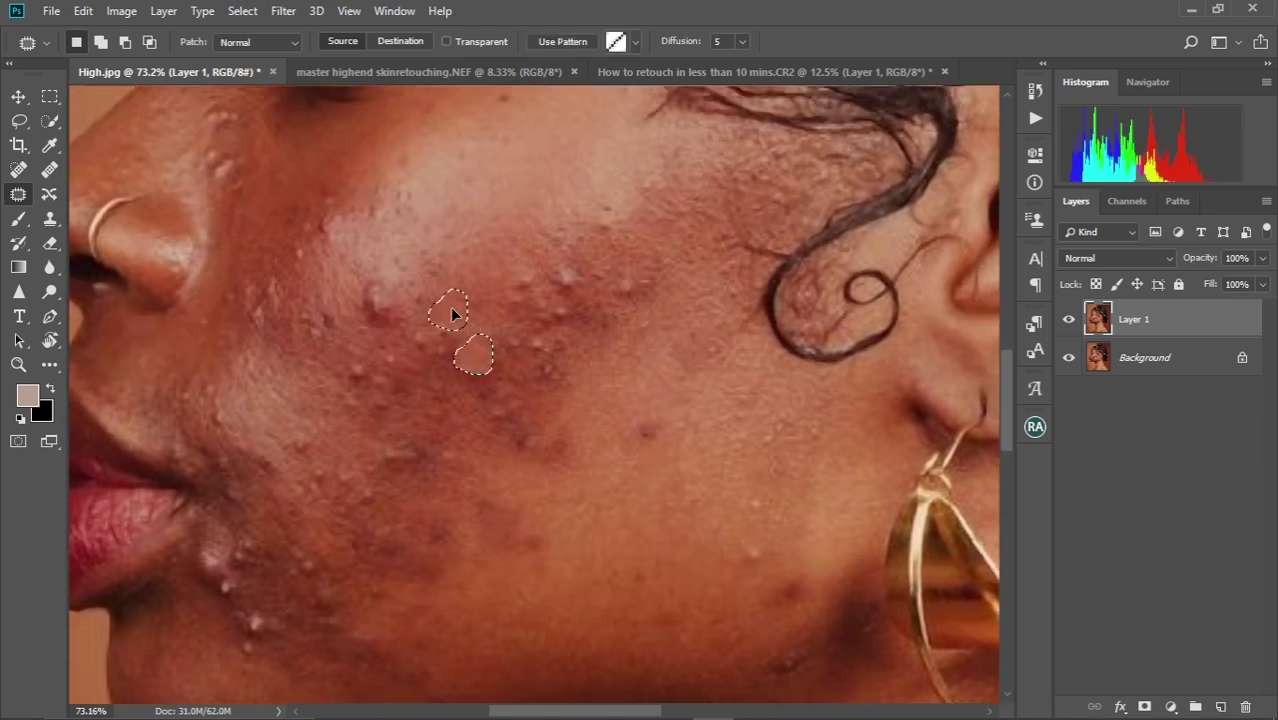
{"action": "key", "text": "ctrl+d"}
{"action": "mouse_move", "coordinate": [452, 370]}
{"action": "left_mouse_down"}
{"action": "mouse_move", "coordinate": [482, 293]}
{"action": "mouse_move", "coordinate": [510, 312]}
{"action": "mouse_move", "coordinate": [528, 299]}
{"action": "mouse_move", "coordinate": [516, 270]}
{"action": "mouse_move", "coordinate": [583, 294]}
{"action": "mouse_move", "coordinate": [583, 264]}
{"action": "mouse_move", "coordinate": [509, 288]}
{"action": "left_mouse_up"}
{"action": "key", "text": "ctrl+d"}
{"action": "key", "text": "ctrl+d"}
{"action": "key", "text": "ctrl+d"}
Patch the isolated dark spot on the clear part of the cheek below the hair curl
{"action": "left_click_drag", "start_coordinate": [522, 358], "coordinate": [486, 294]}
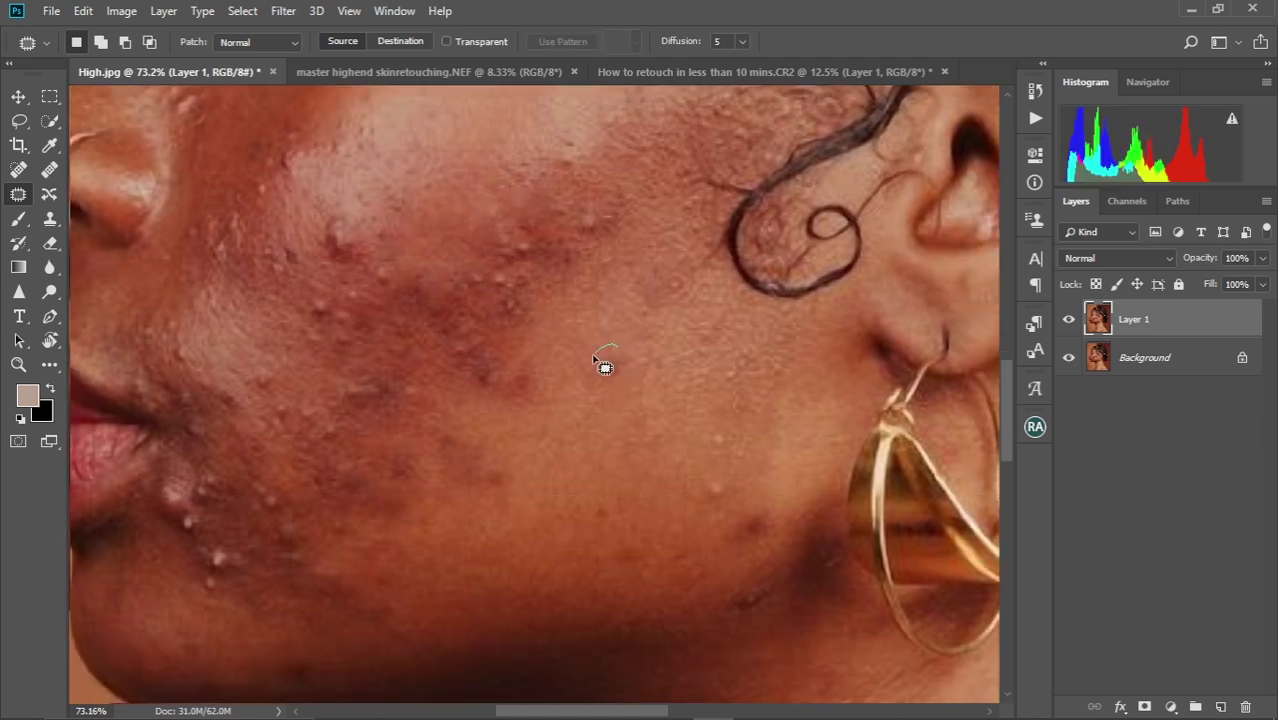
{"action": "left_click_drag", "start_coordinate": [594, 356], "coordinate": [612, 348]}
{"action": "left_click_drag", "start_coordinate": [612, 362], "coordinate": [637, 375]}
{"action": "key", "text": "ctrl+d"}
Patch the small bumps and the dark spot on the jaw in front of the earring
{"action": "mouse_move", "coordinate": [672, 514]}
{"action": "left_mouse_down"}
{"action": "mouse_move", "coordinate": [633, 303]}
{"action": "mouse_move", "coordinate": [632, 334]}
{"action": "left_mouse_up"}
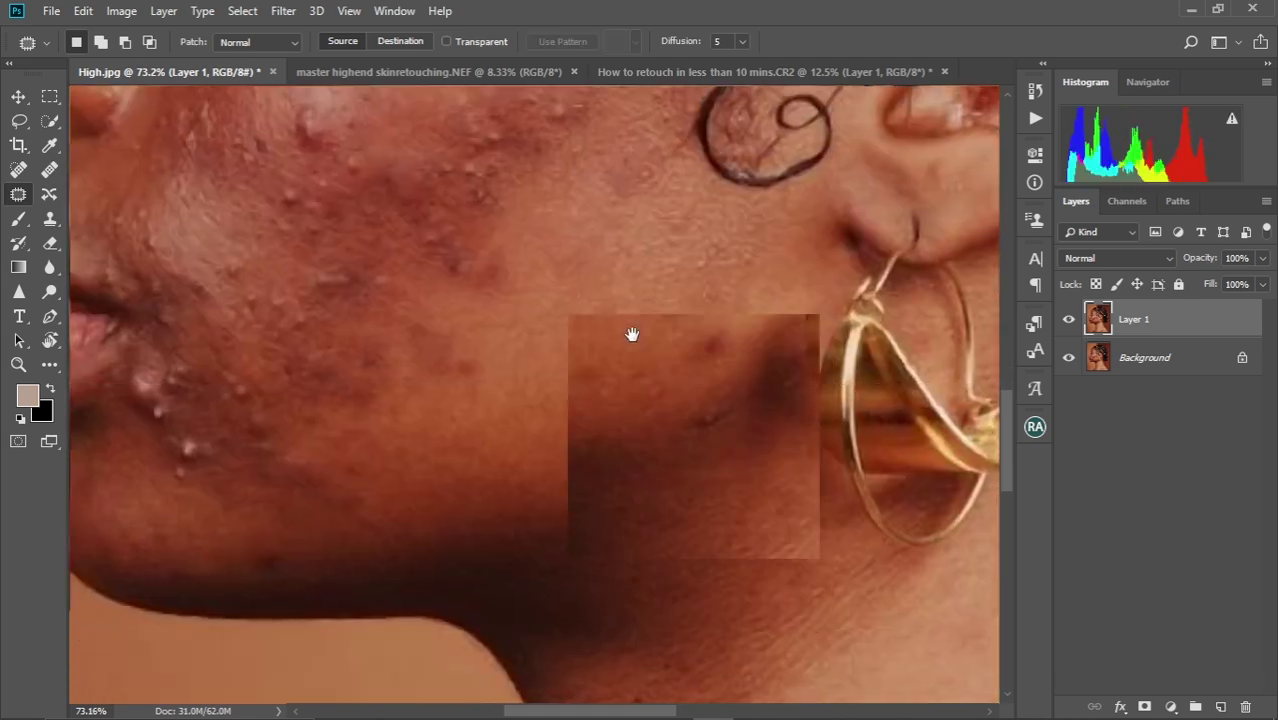
{"action": "mouse_move", "coordinate": [663, 294]}
{"action": "left_mouse_down"}
{"action": "mouse_move", "coordinate": [668, 314]}
{"action": "mouse_move", "coordinate": [652, 264]}
{"action": "mouse_move", "coordinate": [672, 244]}
{"action": "mouse_move", "coordinate": [662, 258]}
{"action": "left_mouse_up"}
{"action": "key", "text": "ctrl+d"}
{"action": "left_click_drag", "start_coordinate": [668, 254], "coordinate": [654, 274]}
{"action": "key", "text": "ctrl+d"}
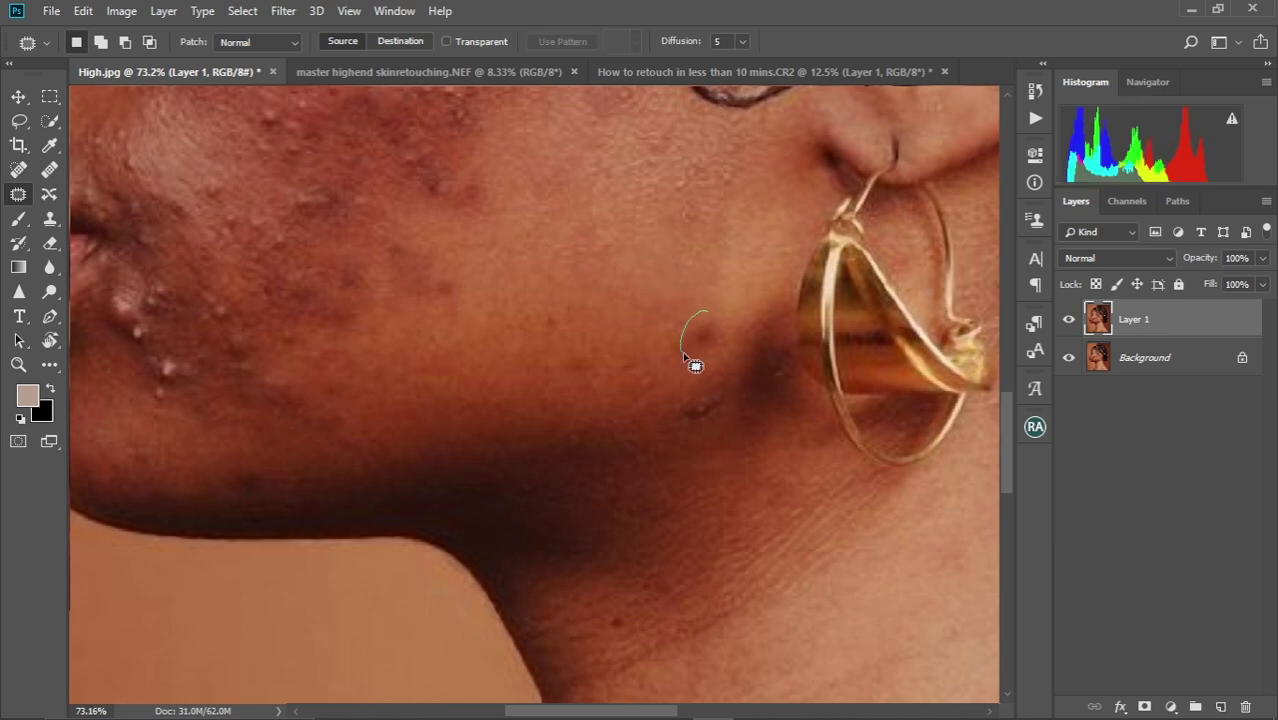
{"action": "mouse_move", "coordinate": [683, 353]}
{"action": "left_mouse_down"}
{"action": "mouse_move", "coordinate": [706, 318]}
{"action": "mouse_move", "coordinate": [632, 332]}
{"action": "left_mouse_up"}
{"action": "key", "text": "ctrl+d"}
Patch the white pimples on the chin below the corner of the mouth
{"action": "mouse_move", "coordinate": [441, 265]}
{"action": "left_mouse_down"}
{"action": "mouse_move", "coordinate": [536, 345]}
{"action": "mouse_move", "coordinate": [665, 322]}
{"action": "left_mouse_up"}
{"action": "left_click_drag", "start_coordinate": [555, 375], "coordinate": [672, 345]}
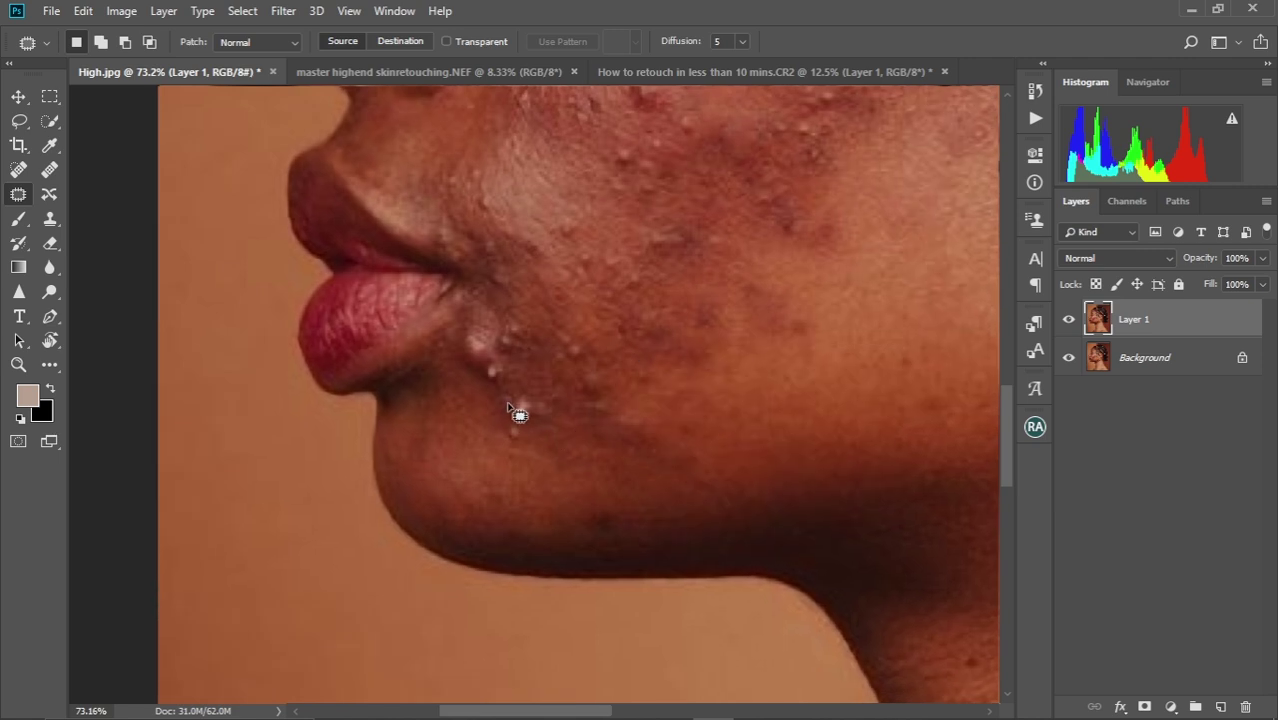
{"action": "mouse_move", "coordinate": [512, 410]}
{"action": "left_mouse_down"}
{"action": "mouse_move", "coordinate": [508, 437]}
{"action": "mouse_move", "coordinate": [536, 437]}
{"action": "mouse_move", "coordinate": [565, 403]}
{"action": "mouse_move", "coordinate": [540, 388]}
{"action": "mouse_move", "coordinate": [528, 470]}
{"action": "left_mouse_up"}
{"action": "key", "text": "ctrl+d"}
{"action": "mouse_move", "coordinate": [519, 410]}
{"action": "left_mouse_down"}
{"action": "mouse_move", "coordinate": [541, 460]}
{"action": "mouse_move", "coordinate": [526, 473]}
{"action": "mouse_move", "coordinate": [532, 443]}
{"action": "mouse_move", "coordinate": [545, 457]}
{"action": "mouse_move", "coordinate": [505, 439]}
{"action": "mouse_move", "coordinate": [521, 413]}
{"action": "mouse_move", "coordinate": [499, 397]}
{"action": "mouse_move", "coordinate": [485, 458]}
{"action": "left_mouse_up"}
{"action": "key", "text": "ctrl+d"}
{"action": "key", "text": "ctrl+d"}
Patch the cluster of raised pimples directly beside the lower lip
{"action": "left_click_drag", "start_coordinate": [514, 380], "coordinate": [567, 429]}
{"action": "key", "text": "ctrl+d"}
{"action": "mouse_move", "coordinate": [480, 385]}
{"action": "left_mouse_down"}
{"action": "mouse_move", "coordinate": [476, 419]}
{"action": "mouse_move", "coordinate": [513, 400]}
{"action": "mouse_move", "coordinate": [516, 368]}
{"action": "mouse_move", "coordinate": [493, 359]}
{"action": "mouse_move", "coordinate": [471, 433]}
{"action": "mouse_move", "coordinate": [456, 432]}
{"action": "mouse_move", "coordinate": [511, 455]}
{"action": "left_mouse_up"}
{"action": "key", "text": "ctrl+d"}
Patch the uneven skin above and beside the corner of the mouth
{"action": "left_click_drag", "start_coordinate": [556, 328], "coordinate": [556, 436]}
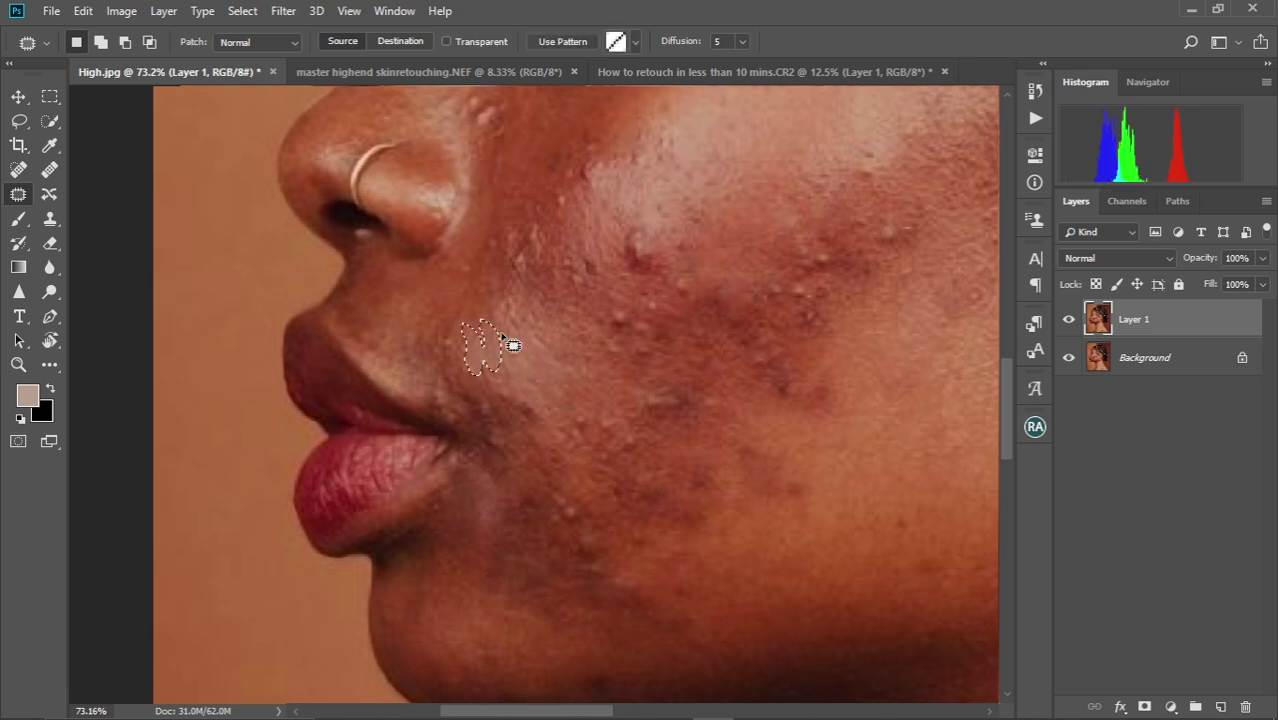
{"action": "left_click_drag", "start_coordinate": [517, 353], "coordinate": [505, 294]}
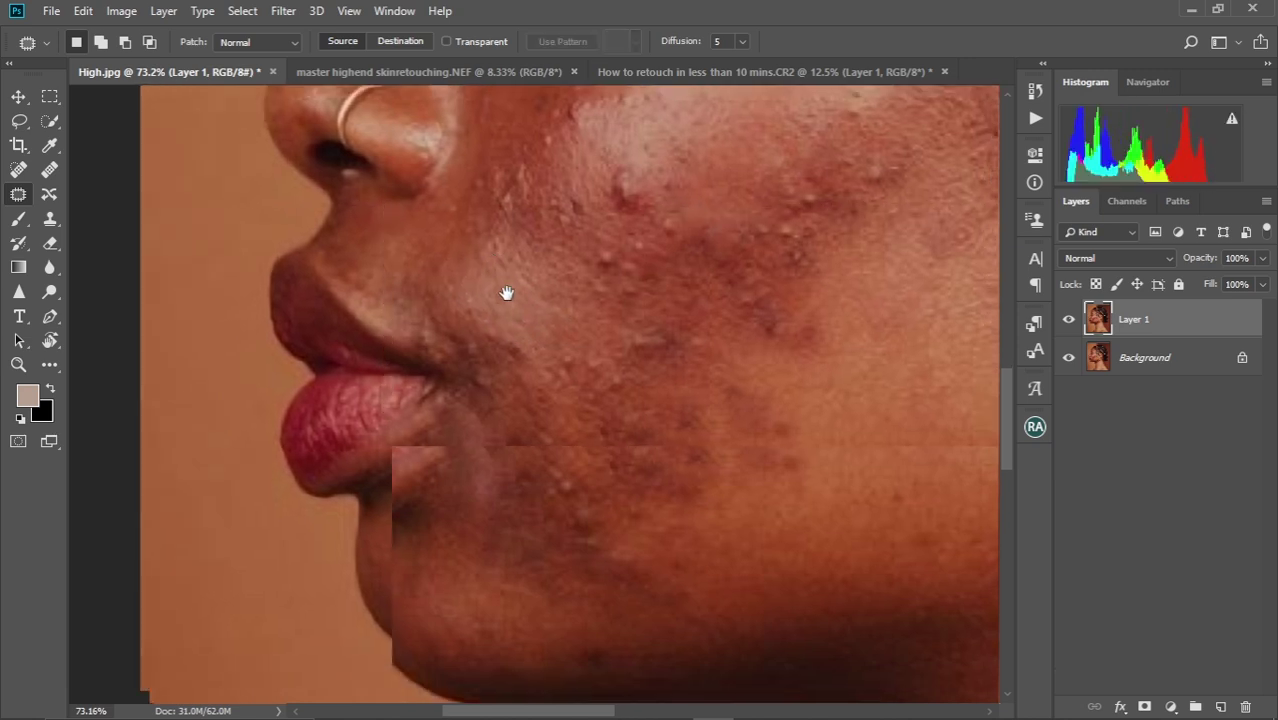
{"action": "mouse_move", "coordinate": [480, 350]}
{"action": "left_mouse_down"}
{"action": "mouse_move", "coordinate": [454, 320]}
{"action": "mouse_move", "coordinate": [414, 310]}
{"action": "left_mouse_up"}
{"action": "left_click", "coordinate": [485, 344]}
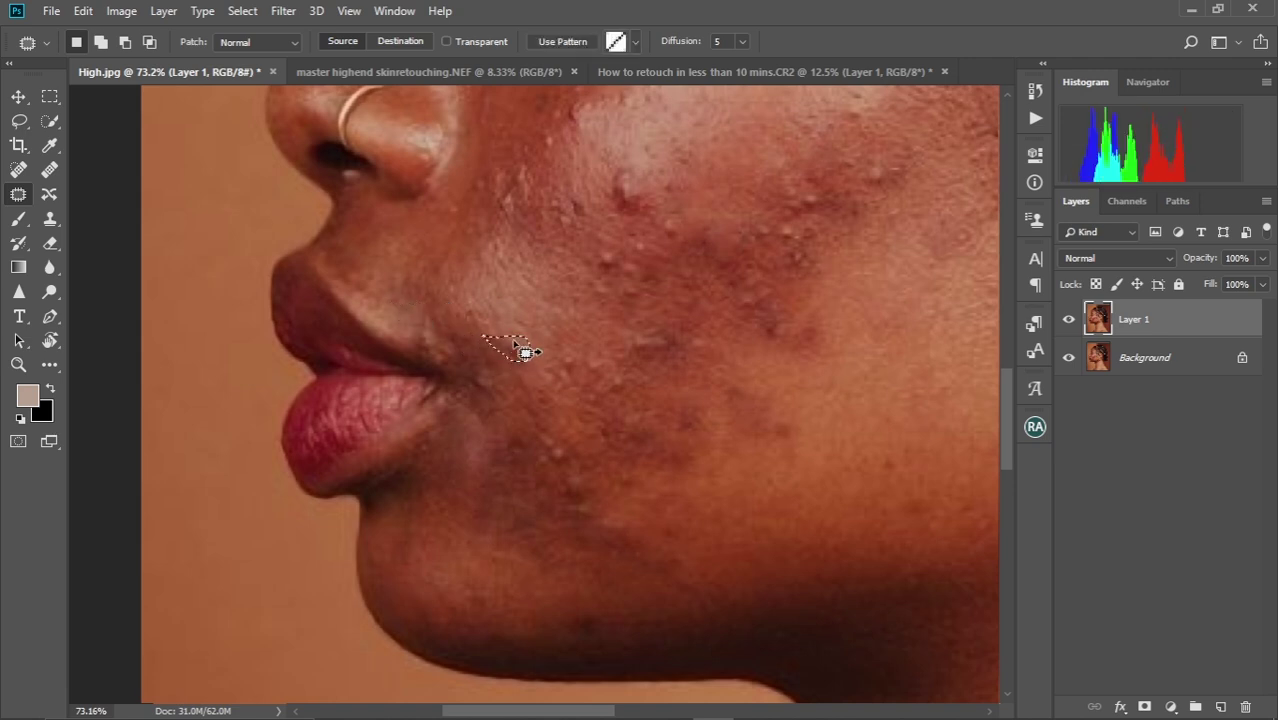
{"action": "mouse_move", "coordinate": [474, 358]}
{"action": "left_mouse_down"}
{"action": "mouse_move", "coordinate": [497, 371]}
{"action": "mouse_move", "coordinate": [478, 360]}
{"action": "left_mouse_up"}
{"action": "left_click_drag", "start_coordinate": [485, 383], "coordinate": [489, 432]}
Patch the small raised bumps on the dark cheek area beside the lower lip
{"action": "left_click", "coordinate": [515, 416]}
{"action": "mouse_move", "coordinate": [584, 426]}
{"action": "left_mouse_down"}
{"action": "mouse_move", "coordinate": [568, 371]}
{"action": "mouse_move", "coordinate": [553, 419]}
{"action": "mouse_move", "coordinate": [522, 391]}
{"action": "mouse_move", "coordinate": [536, 391]}
{"action": "mouse_move", "coordinate": [510, 432]}
{"action": "mouse_move", "coordinate": [520, 388]}
{"action": "left_mouse_up"}
{"action": "key", "text": "ctrl+d"}
{"action": "mouse_move", "coordinate": [520, 400]}
{"action": "left_mouse_down"}
{"action": "mouse_move", "coordinate": [542, 442]}
{"action": "mouse_move", "coordinate": [543, 405]}
{"action": "mouse_move", "coordinate": [534, 424]}
{"action": "mouse_move", "coordinate": [571, 371]}
{"action": "mouse_move", "coordinate": [545, 362]}
{"action": "mouse_move", "coordinate": [479, 394]}
{"action": "mouse_move", "coordinate": [487, 363]}
{"action": "mouse_move", "coordinate": [584, 401]}
{"action": "left_mouse_up"}
{"action": "left_click", "coordinate": [583, 420]}
{"action": "key", "text": "ctrl+d"}
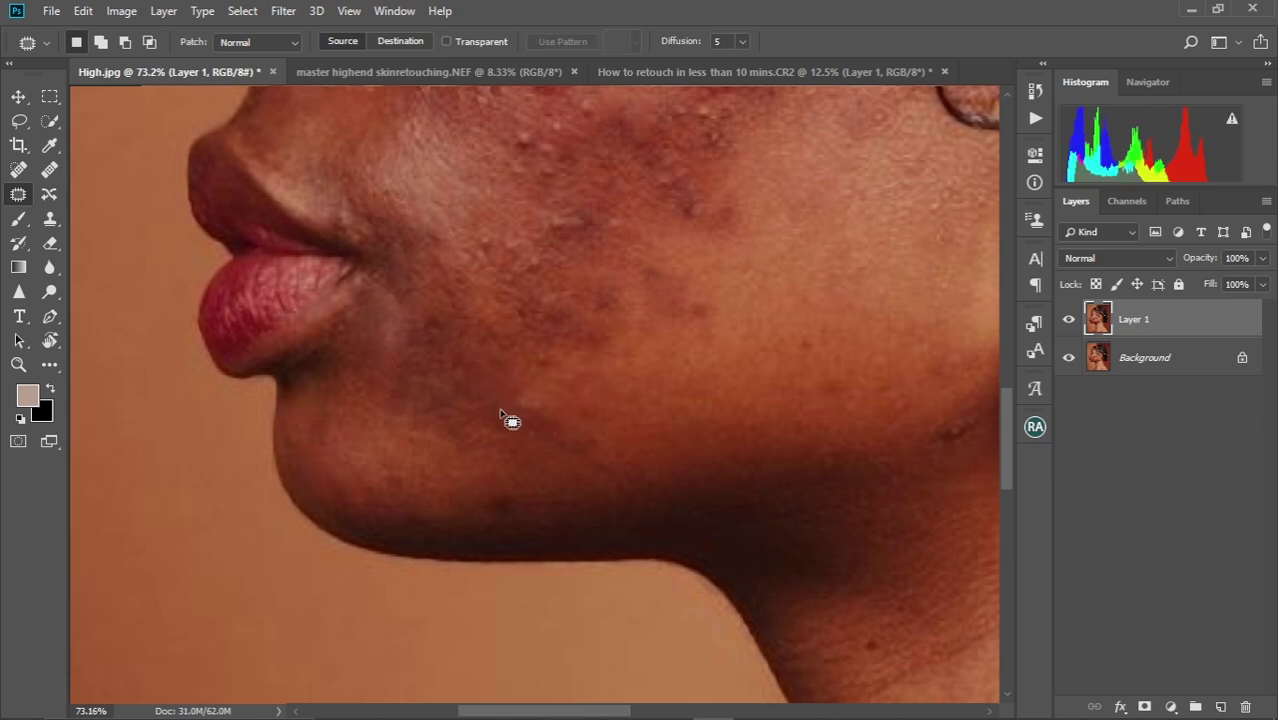
Patch the remaining blemishes on the lower cheek between the mouth and the jawline
{"action": "mouse_move", "coordinate": [505, 418]}
{"action": "left_mouse_down"}
{"action": "mouse_move", "coordinate": [528, 399]}
{"action": "mouse_move", "coordinate": [478, 432]}
{"action": "left_mouse_up"}
{"action": "key", "text": "ctrl+d"}
{"action": "left_click_drag", "start_coordinate": [566, 344], "coordinate": [571, 394]}
{"action": "mouse_move", "coordinate": [571, 346]}
{"action": "left_mouse_down"}
{"action": "mouse_move", "coordinate": [577, 386]}
{"action": "mouse_move", "coordinate": [447, 381]}
{"action": "mouse_move", "coordinate": [442, 340]}
{"action": "mouse_move", "coordinate": [466, 357]}
{"action": "left_mouse_up"}
{"action": "key", "text": "ctrl+d"}
Patch the rough spots on the cheek level with the corner of the mouth
{"action": "left_click_drag", "start_coordinate": [472, 364], "coordinate": [431, 334]}
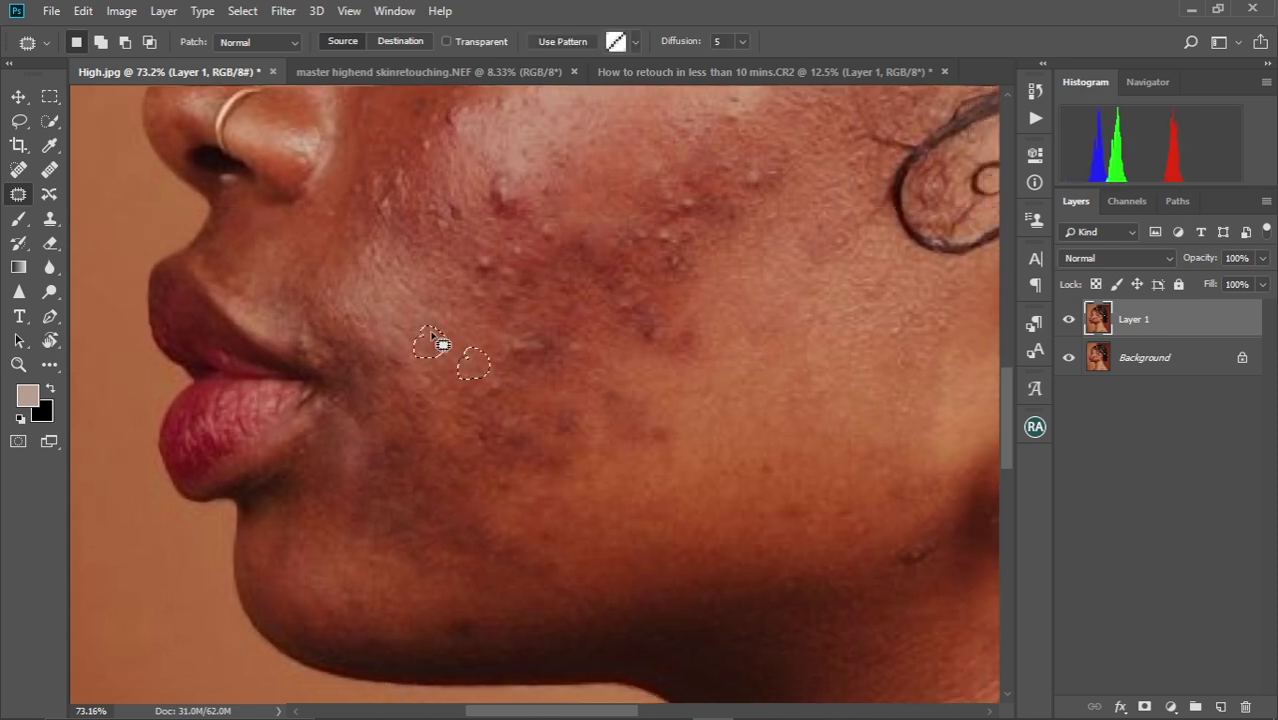
{"action": "key", "text": "ctrl+d"}
{"action": "mouse_move", "coordinate": [479, 371]}
{"action": "left_mouse_down"}
{"action": "mouse_move", "coordinate": [492, 402]}
{"action": "mouse_move", "coordinate": [481, 372]}
{"action": "mouse_move", "coordinate": [494, 353]}
{"action": "mouse_move", "coordinate": [471, 382]}
{"action": "mouse_move", "coordinate": [490, 399]}
{"action": "mouse_move", "coordinate": [518, 397]}
{"action": "mouse_move", "coordinate": [502, 363]}
{"action": "mouse_move", "coordinate": [459, 397]}
{"action": "left_mouse_up"}
{"action": "key", "text": "ctrl+d"}
{"action": "key", "text": "ctrl+d"}
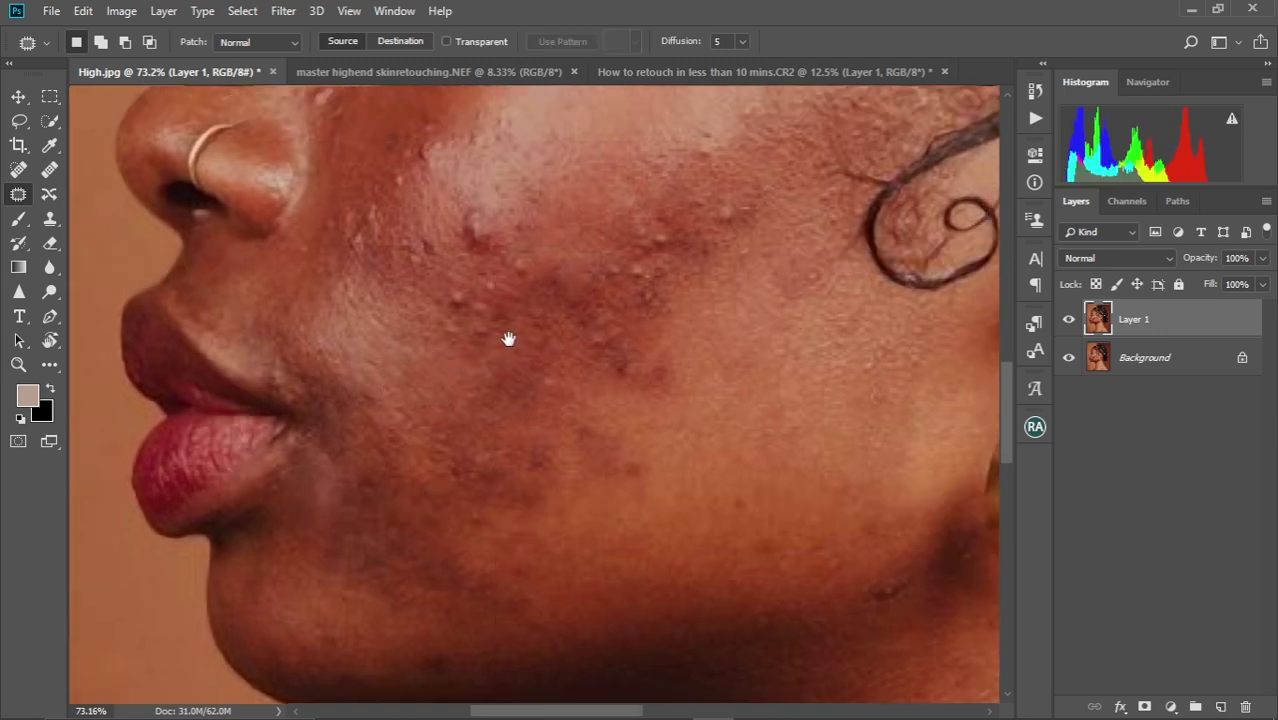
Patch the dark bumps in the reddish area at the middle of the cheek
{"action": "mouse_move", "coordinate": [507, 339]}
{"action": "left_mouse_down"}
{"action": "mouse_move", "coordinate": [482, 379]}
{"action": "mouse_move", "coordinate": [448, 374]}
{"action": "mouse_move", "coordinate": [466, 343]}
{"action": "mouse_move", "coordinate": [450, 382]}
{"action": "mouse_move", "coordinate": [494, 377]}
{"action": "mouse_move", "coordinate": [522, 331]}
{"action": "mouse_move", "coordinate": [466, 326]}
{"action": "mouse_move", "coordinate": [483, 340]}
{"action": "mouse_move", "coordinate": [508, 329]}
{"action": "mouse_move", "coordinate": [525, 388]}
{"action": "left_mouse_up"}
{"action": "key", "text": "ctrl+d"}
{"action": "key", "text": "ctrl+d"}
{"action": "mouse_move", "coordinate": [466, 348]}
{"action": "left_mouse_down"}
{"action": "mouse_move", "coordinate": [474, 384]}
{"action": "mouse_move", "coordinate": [483, 349]}
{"action": "mouse_move", "coordinate": [467, 346]}
{"action": "left_mouse_up"}
{"action": "mouse_move", "coordinate": [480, 360]}
{"action": "left_mouse_down"}
{"action": "mouse_move", "coordinate": [474, 411]}
{"action": "mouse_move", "coordinate": [519, 391]}
{"action": "left_mouse_up"}
{"action": "key", "text": "ctrl+d"}
Patch the red pimple and nearby bumps on the upper cheek
{"action": "mouse_move", "coordinate": [434, 366]}
{"action": "left_mouse_down"}
{"action": "mouse_move", "coordinate": [437, 410]}
{"action": "mouse_move", "coordinate": [419, 431]}
{"action": "mouse_move", "coordinate": [422, 380]}
{"action": "mouse_move", "coordinate": [419, 442]}
{"action": "mouse_move", "coordinate": [478, 440]}
{"action": "left_mouse_up"}
{"action": "mouse_move", "coordinate": [496, 396]}
{"action": "left_mouse_down"}
{"action": "mouse_move", "coordinate": [482, 405]}
{"action": "mouse_move", "coordinate": [492, 398]}
{"action": "left_mouse_up"}
{"action": "left_click_drag", "start_coordinate": [482, 406], "coordinate": [505, 414]}
{"action": "key", "text": "ctrl+d"}
Patch the small light bumps on the cheek beside the nostril
{"action": "mouse_move", "coordinate": [473, 372]}
{"action": "left_mouse_down"}
{"action": "mouse_move", "coordinate": [491, 402]}
{"action": "mouse_move", "coordinate": [422, 434]}
{"action": "mouse_move", "coordinate": [448, 419]}
{"action": "mouse_move", "coordinate": [444, 380]}
{"action": "mouse_move", "coordinate": [458, 406]}
{"action": "mouse_move", "coordinate": [457, 376]}
{"action": "left_mouse_up"}
{"action": "left_click_drag", "start_coordinate": [457, 392], "coordinate": [444, 406]}
{"action": "mouse_move", "coordinate": [469, 368]}
{"action": "left_mouse_down"}
{"action": "mouse_move", "coordinate": [471, 389]}
{"action": "mouse_move", "coordinate": [490, 380]}
{"action": "mouse_move", "coordinate": [494, 406]}
{"action": "left_mouse_up"}
{"action": "key", "text": "ctrl+d"}
{"action": "key", "text": "ctrl+d"}
Patch the blemish on the cheek between the nose and the under-eye area
{"action": "mouse_move", "coordinate": [501, 338]}
{"action": "left_mouse_down"}
{"action": "mouse_move", "coordinate": [519, 342]}
{"action": "mouse_move", "coordinate": [545, 288]}
{"action": "mouse_move", "coordinate": [503, 357]}
{"action": "mouse_move", "coordinate": [494, 328]}
{"action": "left_mouse_up"}
{"action": "key", "text": "ctrl+d"}
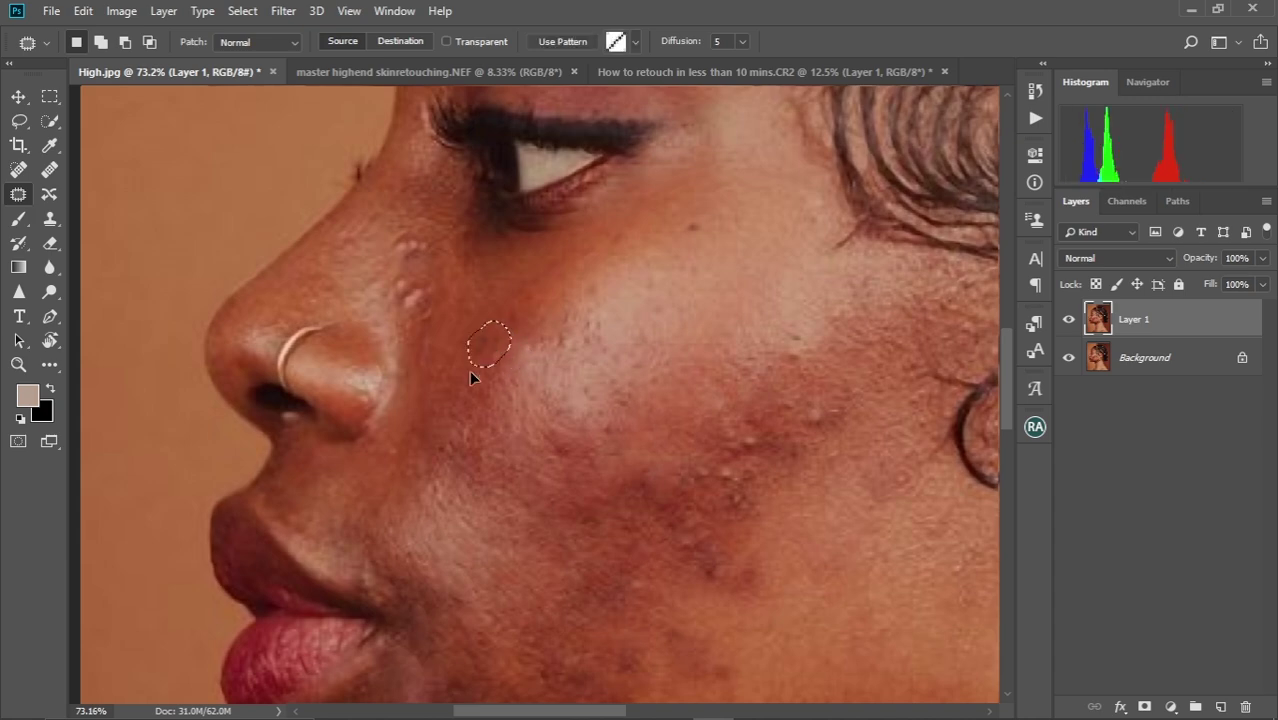
{"action": "key", "text": "ctrl+d"}
Patch the lower bump on the side of the nose with smooth skin beside it
{"action": "left_click_drag", "start_coordinate": [548, 288], "coordinate": [528, 369]}
{"action": "mouse_move", "coordinate": [398, 358]}
{"action": "left_mouse_down"}
{"action": "mouse_move", "coordinate": [383, 380]}
{"action": "mouse_move", "coordinate": [398, 360]}
{"action": "left_mouse_up"}
{"action": "left_click_drag", "start_coordinate": [402, 380], "coordinate": [437, 416]}
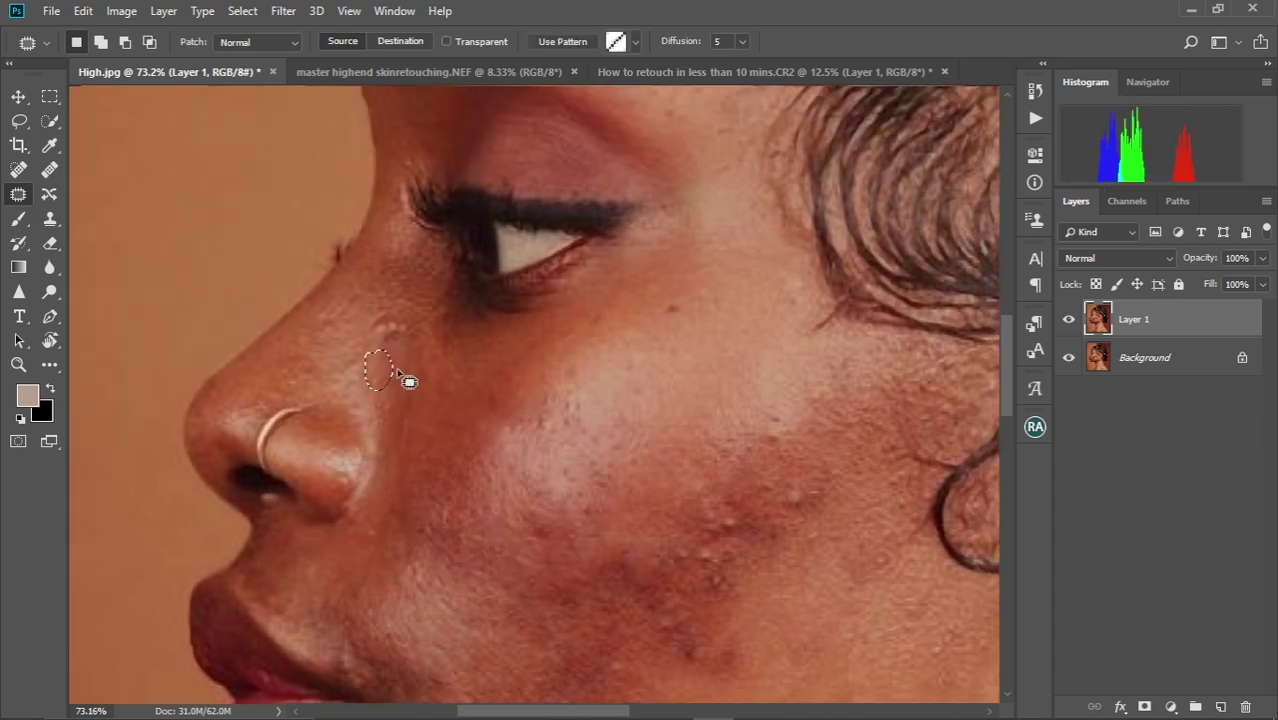
Patch the small bumps on the side of the nose and the dark spot below the outer corner of the eye
{"action": "left_click_drag", "start_coordinate": [400, 340], "coordinate": [405, 326]}
{"action": "left_click_drag", "start_coordinate": [405, 326], "coordinate": [443, 342]}
{"action": "key", "text": "ctrl+d"}
{"action": "left_click_drag", "start_coordinate": [655, 300], "coordinate": [555, 351]}
{"action": "left_click_drag", "start_coordinate": [566, 348], "coordinate": [570, 336]}
{"action": "key", "text": "ctrl+d"}
Patch the cluster of raised acne bumps across the reddened middle of the cheek
{"action": "mouse_move", "coordinate": [636, 573]}
{"action": "left_mouse_down"}
{"action": "mouse_move", "coordinate": [590, 426]}
{"action": "mouse_move", "coordinate": [588, 360]}
{"action": "left_mouse_up"}
{"action": "mouse_move", "coordinate": [456, 420]}
{"action": "left_mouse_down"}
{"action": "mouse_move", "coordinate": [464, 428]}
{"action": "mouse_move", "coordinate": [462, 398]}
{"action": "left_mouse_up"}
{"action": "mouse_move", "coordinate": [474, 408]}
{"action": "left_mouse_down"}
{"action": "mouse_move", "coordinate": [475, 350]}
{"action": "mouse_move", "coordinate": [515, 403]}
{"action": "mouse_move", "coordinate": [508, 414]}
{"action": "left_mouse_up"}
{"action": "key", "text": "ctrl+d"}
{"action": "left_click_drag", "start_coordinate": [522, 436], "coordinate": [560, 444]}
{"action": "mouse_move", "coordinate": [505, 456]}
{"action": "left_mouse_down"}
{"action": "mouse_move", "coordinate": [573, 485]}
{"action": "mouse_move", "coordinate": [550, 452]}
{"action": "left_mouse_up"}
{"action": "left_click_drag", "start_coordinate": [550, 480], "coordinate": [602, 488]}
{"action": "left_click_drag", "start_coordinate": [550, 380], "coordinate": [612, 410]}
{"action": "mouse_move", "coordinate": [545, 338]}
{"action": "left_mouse_down"}
{"action": "mouse_move", "coordinate": [580, 330]}
{"action": "mouse_move", "coordinate": [547, 336]}
{"action": "left_mouse_up"}
{"action": "left_click_drag", "start_coordinate": [572, 358], "coordinate": [600, 400]}
{"action": "key", "text": "ctrl+d"}
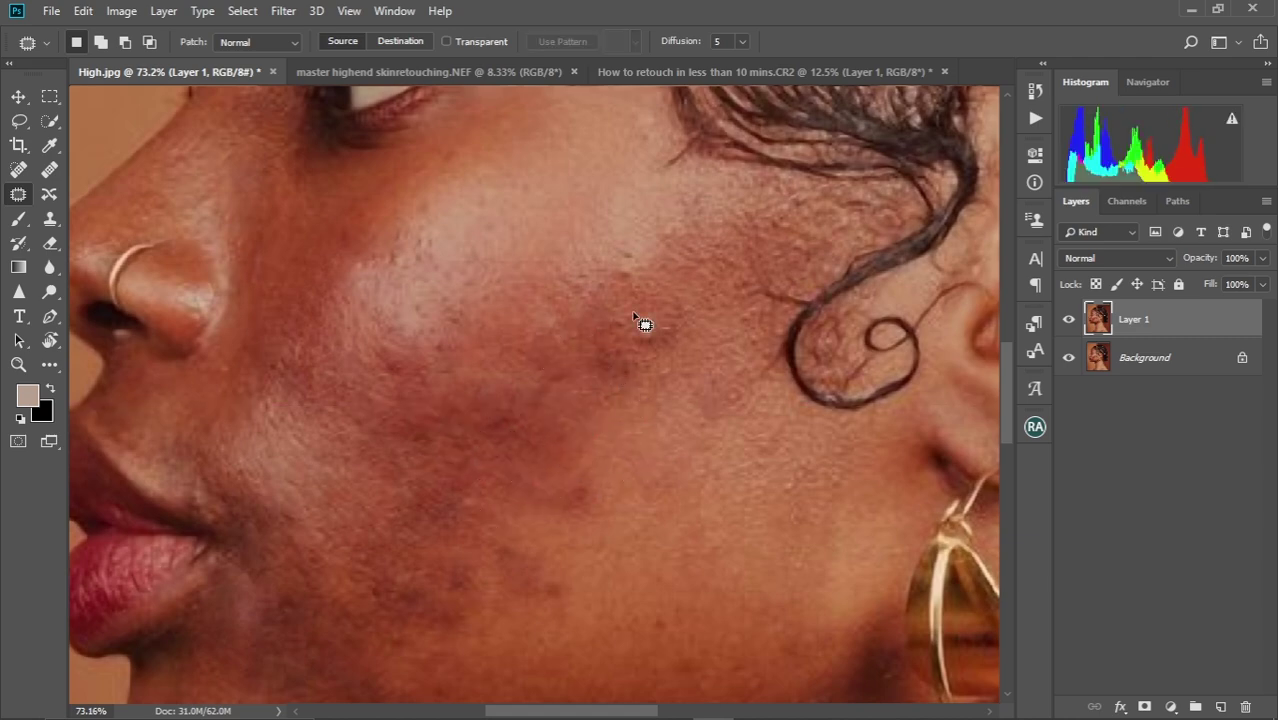
Patch the remaining blemishes on the outer cheek towards the curl of hair
{"action": "mouse_move", "coordinate": [633, 314]}
{"action": "left_mouse_down"}
{"action": "mouse_move", "coordinate": [625, 351]}
{"action": "mouse_move", "coordinate": [634, 316]}
{"action": "left_mouse_up"}
{"action": "left_click_drag", "start_coordinate": [625, 355], "coordinate": [662, 391]}
{"action": "key", "text": "ctrl+d"}
{"action": "mouse_move", "coordinate": [611, 249]}
{"action": "left_mouse_down"}
{"action": "mouse_move", "coordinate": [620, 332]}
{"action": "mouse_move", "coordinate": [598, 356]}
{"action": "left_mouse_up"}
{"action": "mouse_move", "coordinate": [598, 356]}
{"action": "left_mouse_down"}
{"action": "mouse_move", "coordinate": [620, 327]}
{"action": "mouse_move", "coordinate": [593, 345]}
{"action": "mouse_move", "coordinate": [575, 322]}
{"action": "left_mouse_up"}
{"action": "key", "text": "ctrl+d"}
{"action": "key", "text": "ctrl+d"}
Patch the small spots on the bright highlight area of the upper cheek
{"action": "left_click_drag", "start_coordinate": [410, 337], "coordinate": [452, 386]}
{"action": "mouse_move", "coordinate": [444, 392]}
{"action": "left_mouse_down"}
{"action": "mouse_move", "coordinate": [482, 345]}
{"action": "mouse_move", "coordinate": [478, 386]}
{"action": "left_mouse_up"}
{"action": "key", "text": "ctrl+d"}
{"action": "left_click_drag", "start_coordinate": [474, 392], "coordinate": [502, 357]}
{"action": "key", "text": "ctrl+d"}
Patch the dark spot on the shadowed jawline with clean skin beside it
{"action": "left_click_drag", "start_coordinate": [357, 488], "coordinate": [439, 323]}
{"action": "scroll", "coordinate": [439, 323], "scroll_direction": "down", "scroll_amount": 5}
{"action": "scroll", "coordinate": [459, 334], "scroll_direction": "right", "scroll_amount": 4}
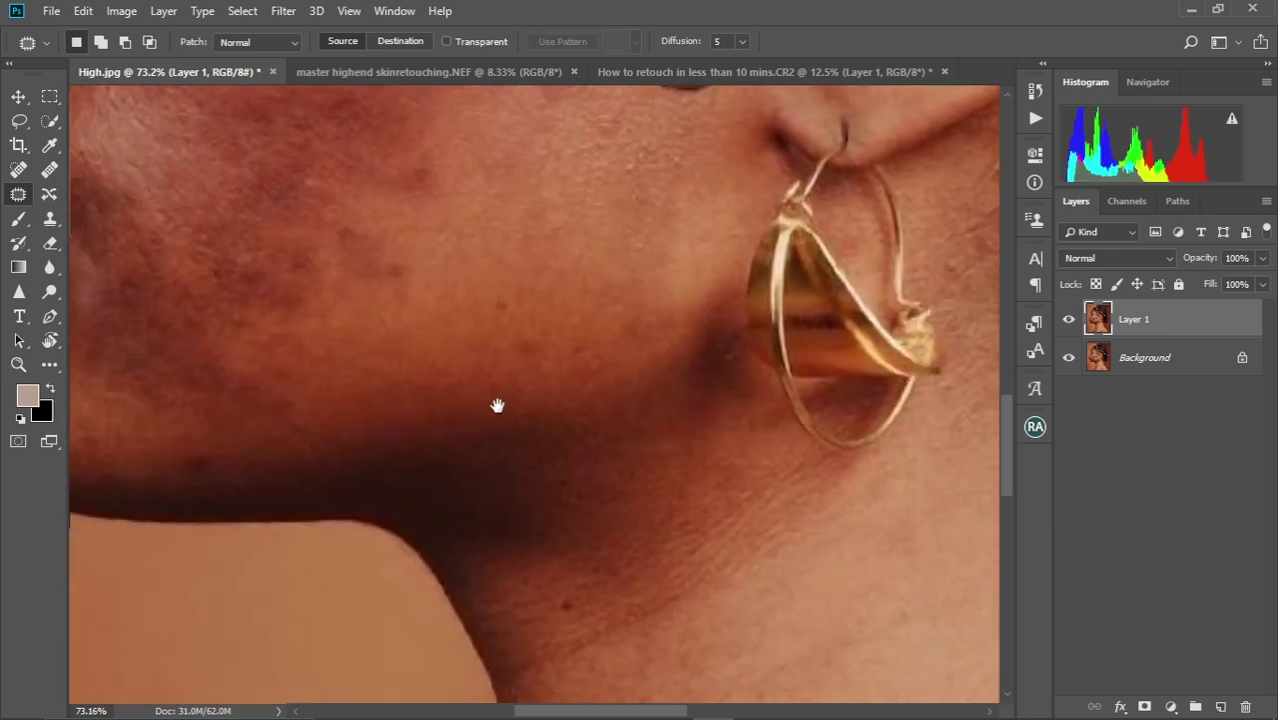
{"action": "left_click_drag", "start_coordinate": [192, 470], "coordinate": [505, 405]}
{"action": "left_click_drag", "start_coordinate": [505, 405], "coordinate": [550, 385]}
{"action": "key", "text": "ctrl+d"}
{"action": "left_click_drag", "start_coordinate": [428, 394], "coordinate": [505, 434]}
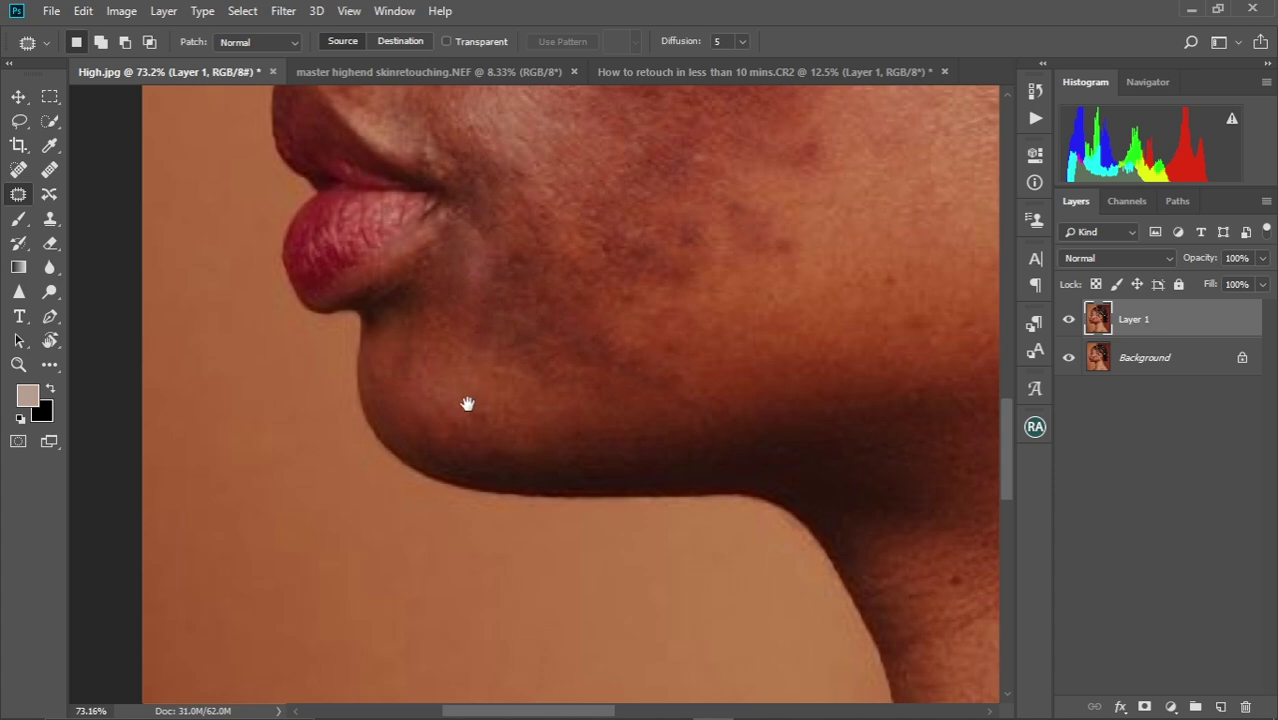
Patch the small light bumps on the forehead above the eyebrow and a small mark on the lower cheek
{"action": "scroll", "coordinate": [467, 403], "scroll_direction": "right", "scroll_amount": 3}
{"action": "scroll", "coordinate": [454, 417], "scroll_direction": "up", "scroll_amount": 6}
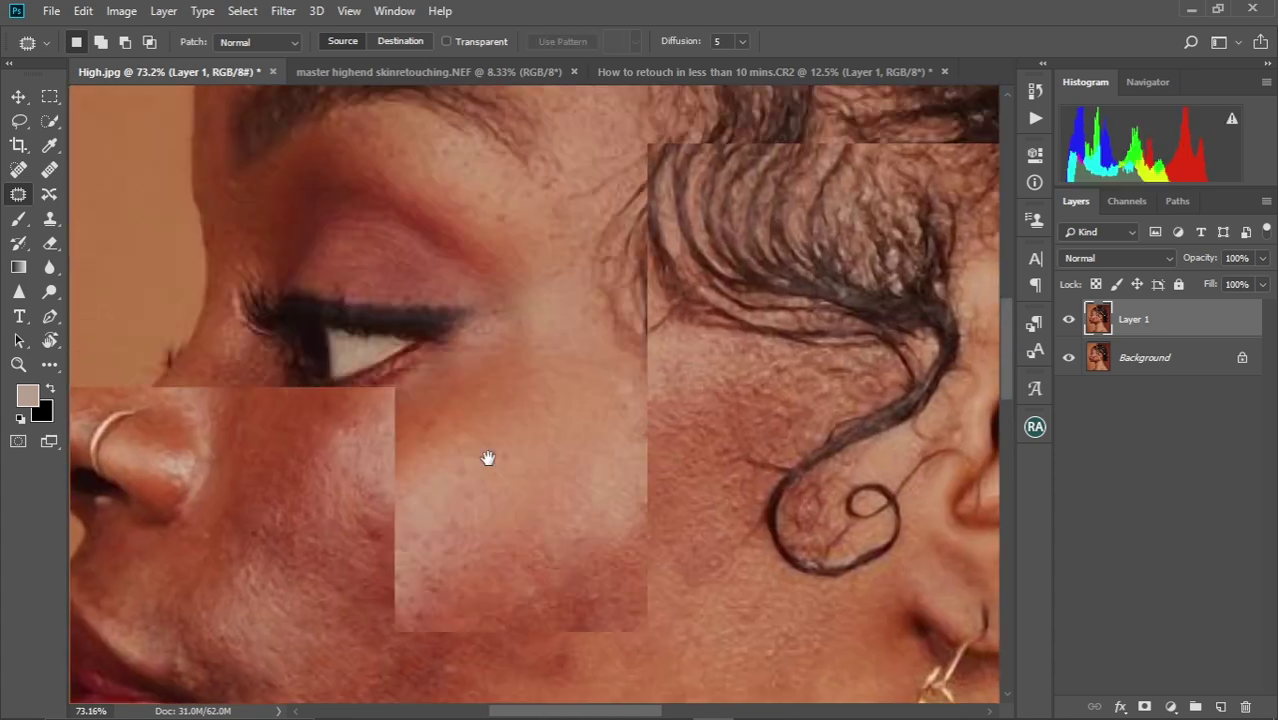
{"action": "scroll", "coordinate": [488, 458], "scroll_direction": "up", "scroll_amount": 5}
{"action": "scroll", "coordinate": [334, 362], "scroll_direction": "up", "scroll_amount": 2}
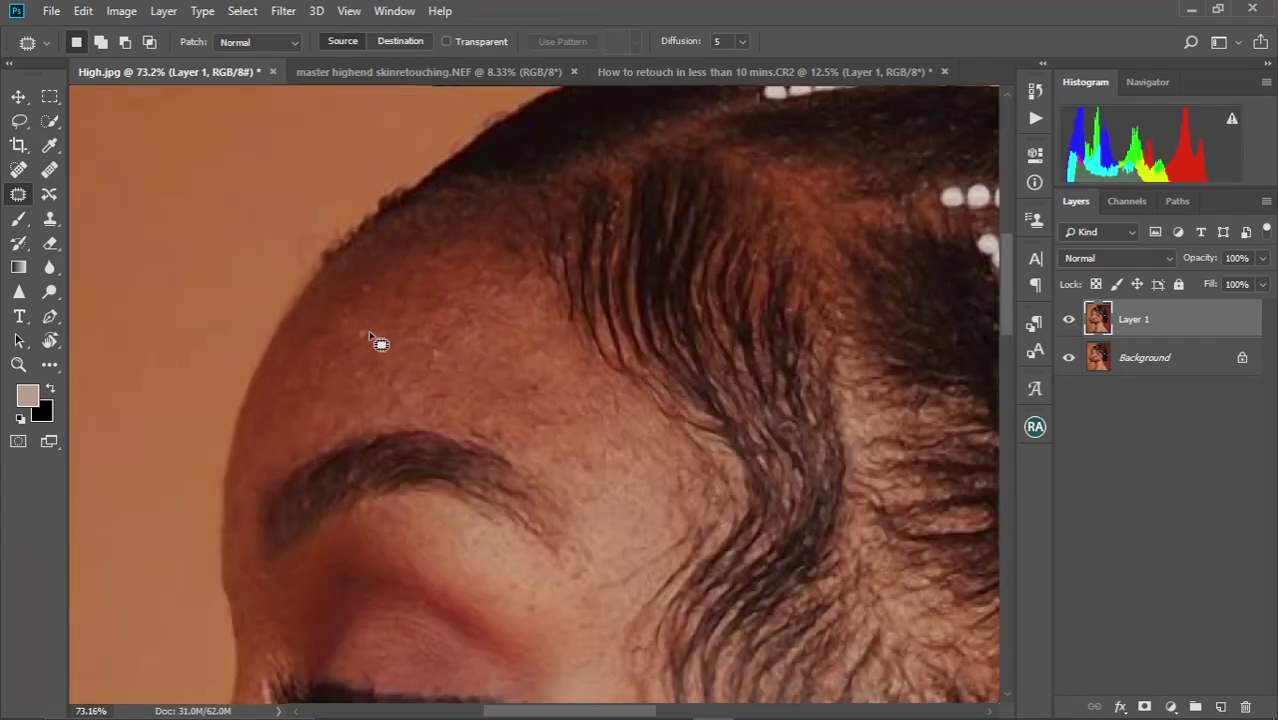
{"action": "left_click_drag", "start_coordinate": [369, 336], "coordinate": [372, 338]}
{"action": "left_click_drag", "start_coordinate": [369, 336], "coordinate": [354, 374]}
{"action": "mouse_move", "coordinate": [359, 277]}
{"action": "left_mouse_down"}
{"action": "mouse_move", "coordinate": [359, 303]}
{"action": "mouse_move", "coordinate": [362, 285]}
{"action": "left_mouse_up"}
{"action": "left_click_drag", "start_coordinate": [361, 300], "coordinate": [351, 329]}
{"action": "left_click_drag", "start_coordinate": [436, 342], "coordinate": [441, 346]}
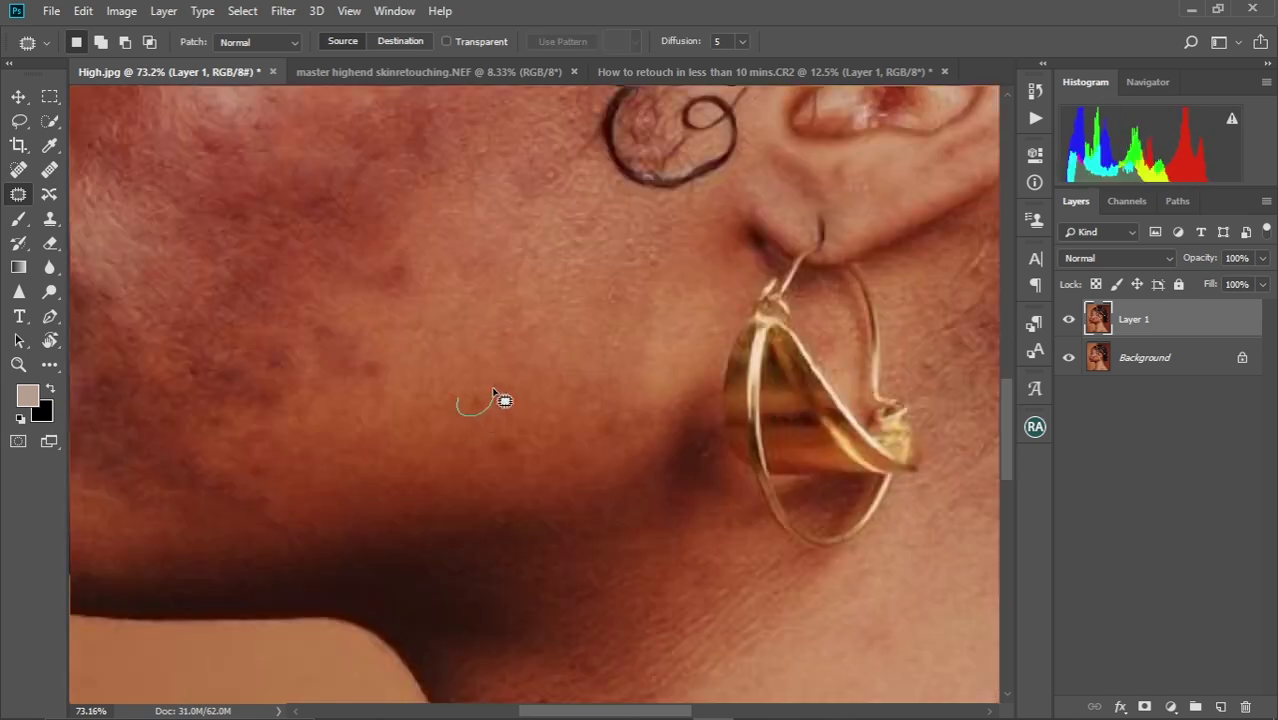
{"action": "mouse_move", "coordinate": [455, 390]}
{"action": "left_mouse_down"}
{"action": "mouse_move", "coordinate": [480, 412]}
{"action": "mouse_move", "coordinate": [536, 388]}
{"action": "left_mouse_up"}
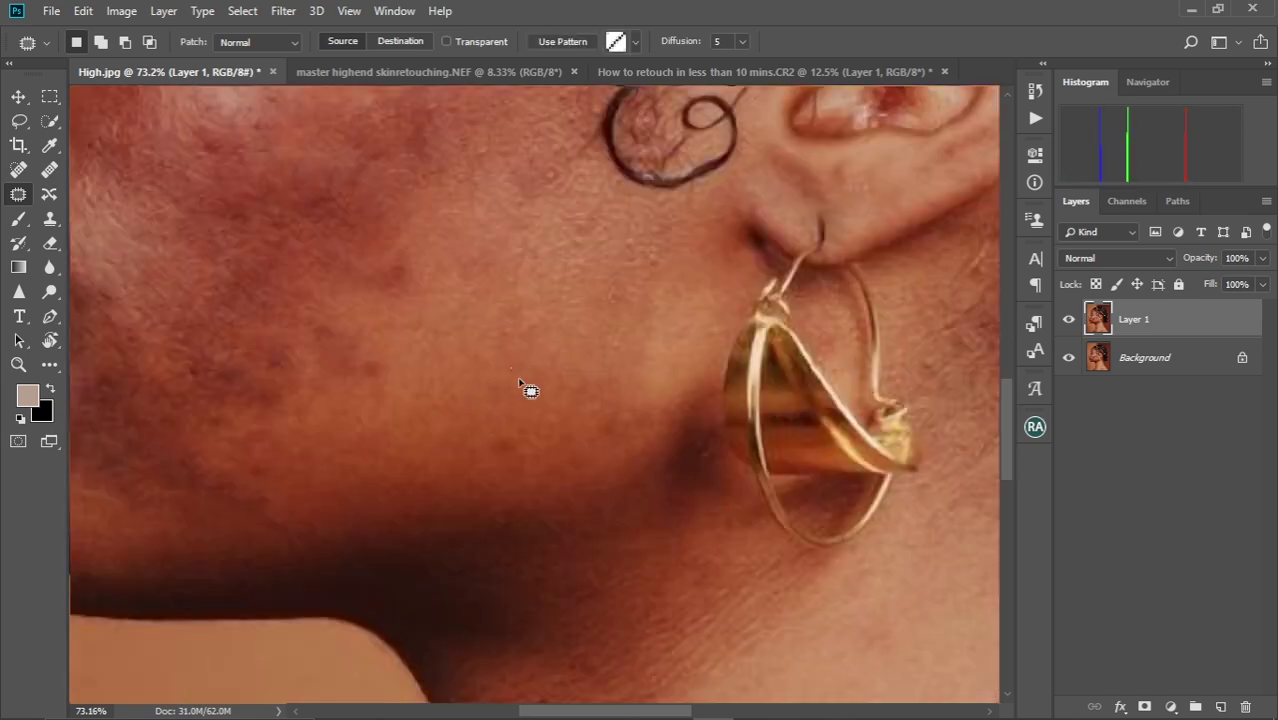
Compare the retouched face with the original by toggling the visibility of Layer 1
{"action": "scroll", "coordinate": [530, 388], "scroll_direction": "down", "scroll_amount": 5}
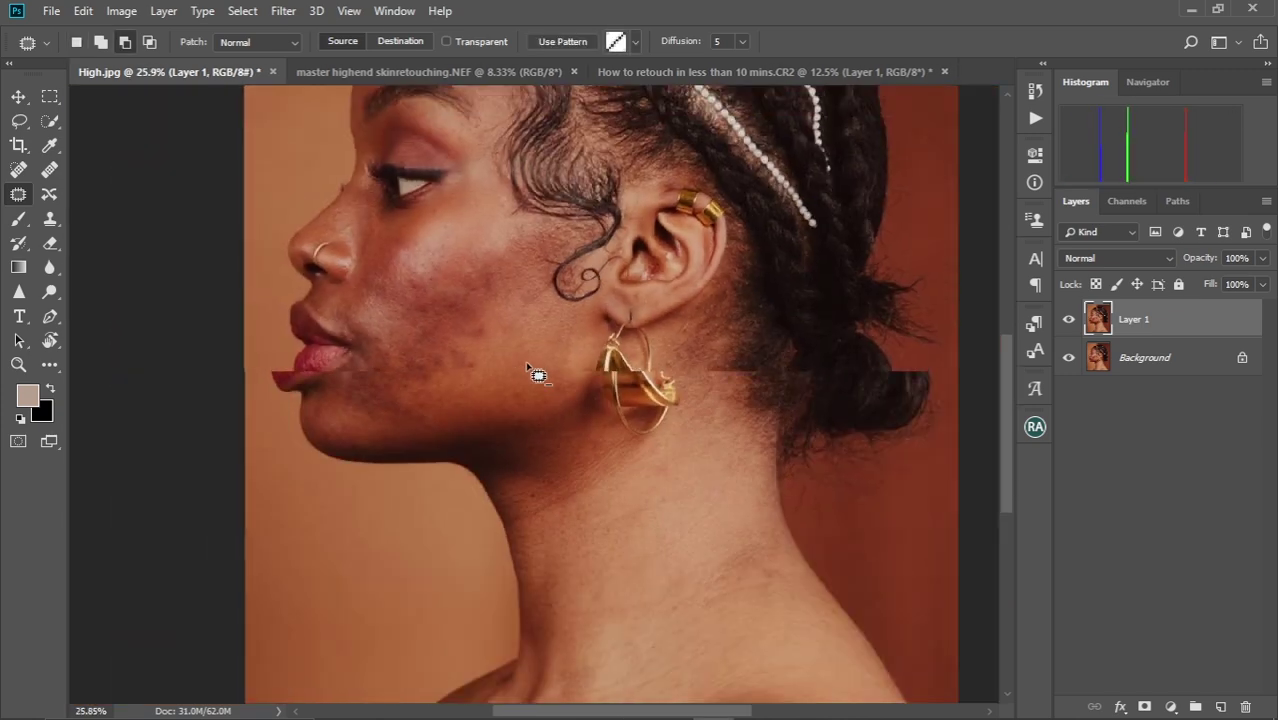
{"action": "scroll", "coordinate": [508, 417], "scroll_direction": "up", "scroll_amount": 3}
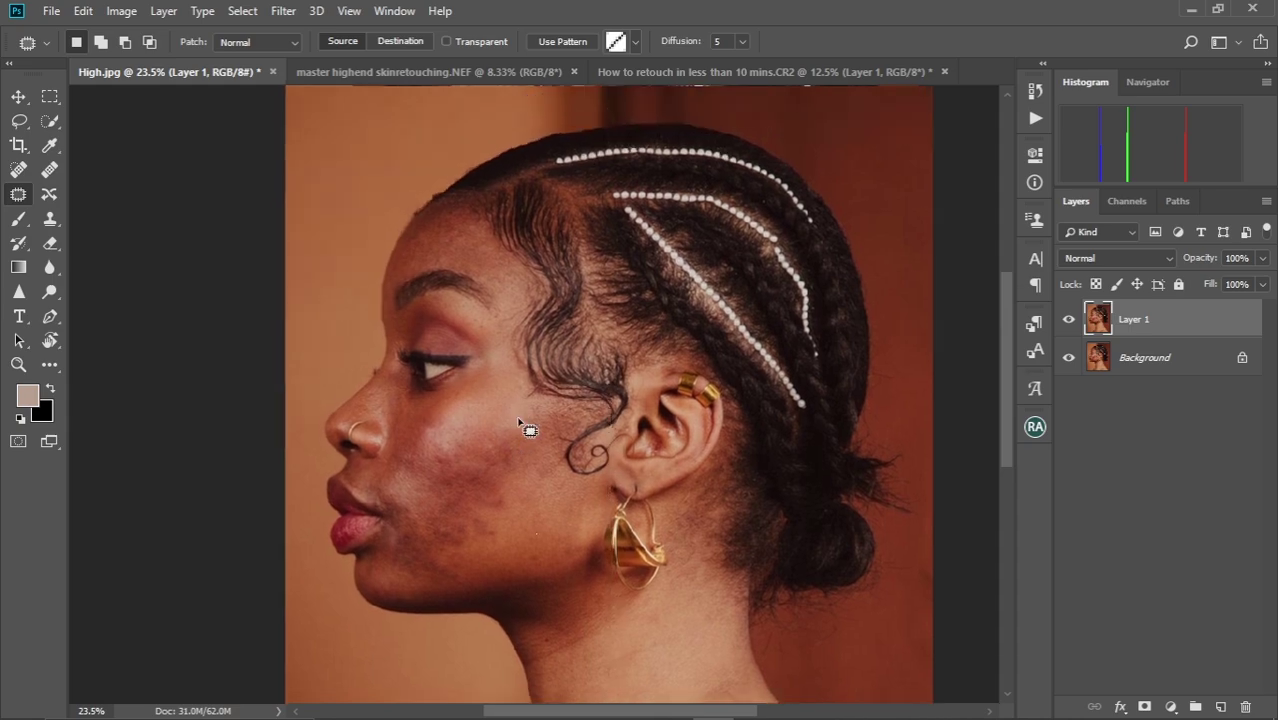
{"action": "scroll", "coordinate": [521, 377], "scroll_direction": "up", "scroll_amount": 2}
{"action": "scroll", "coordinate": [527, 378], "scroll_direction": "up", "scroll_amount": 4}
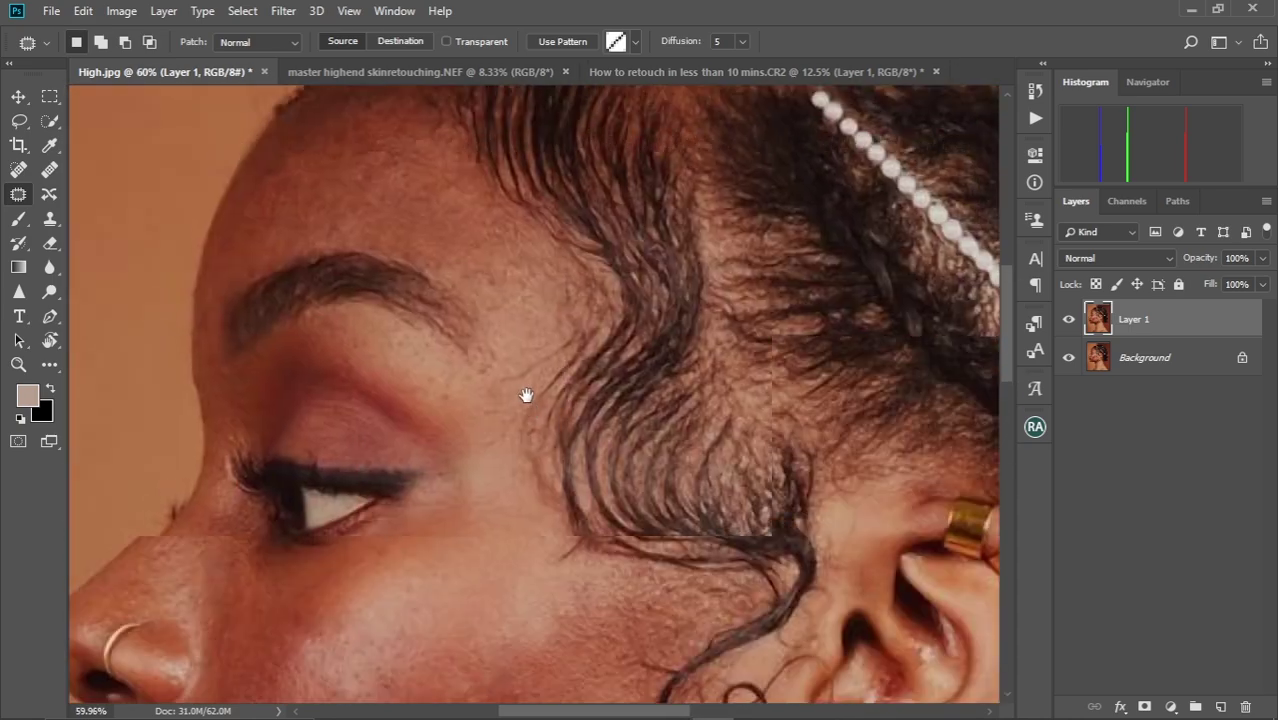
{"action": "scroll", "coordinate": [529, 402], "scroll_direction": "down", "scroll_amount": 5}
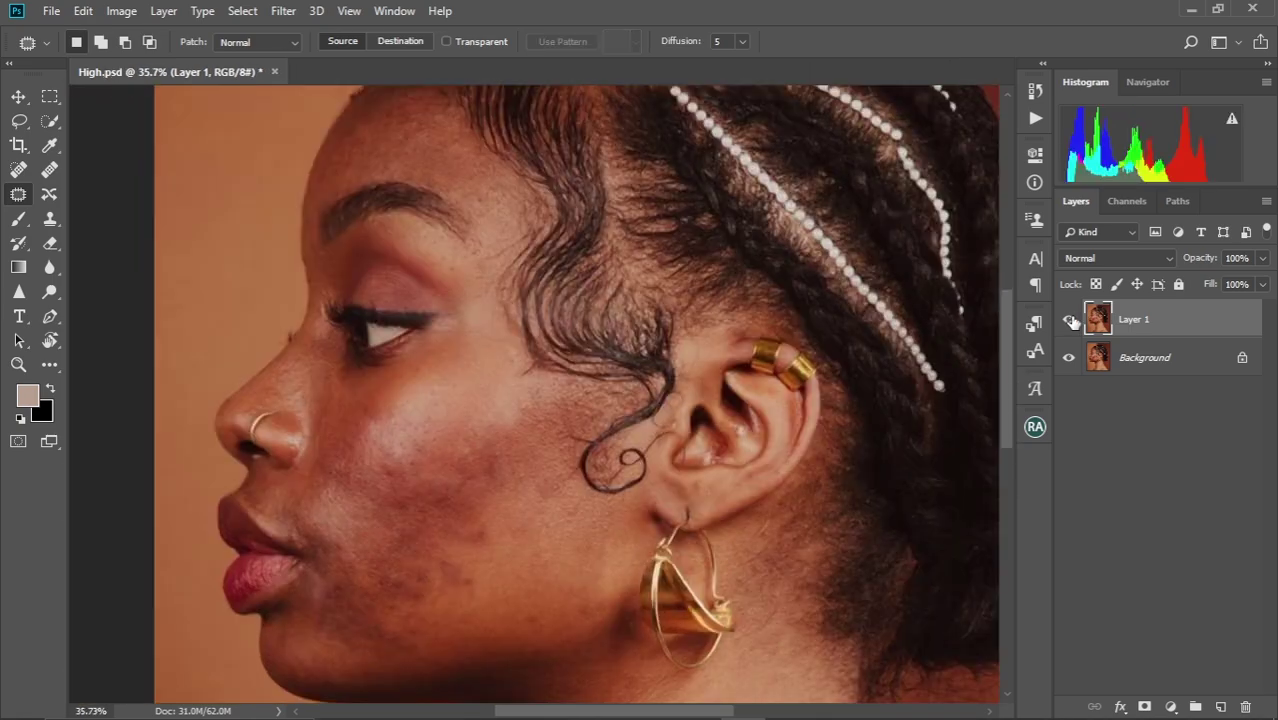
{"action": "left_click", "coordinate": [1069, 319]}
{"action": "left_click", "coordinate": [1069, 319]}
{"action": "scroll", "coordinate": [531, 480], "scroll_direction": "down", "scroll_amount": 2}
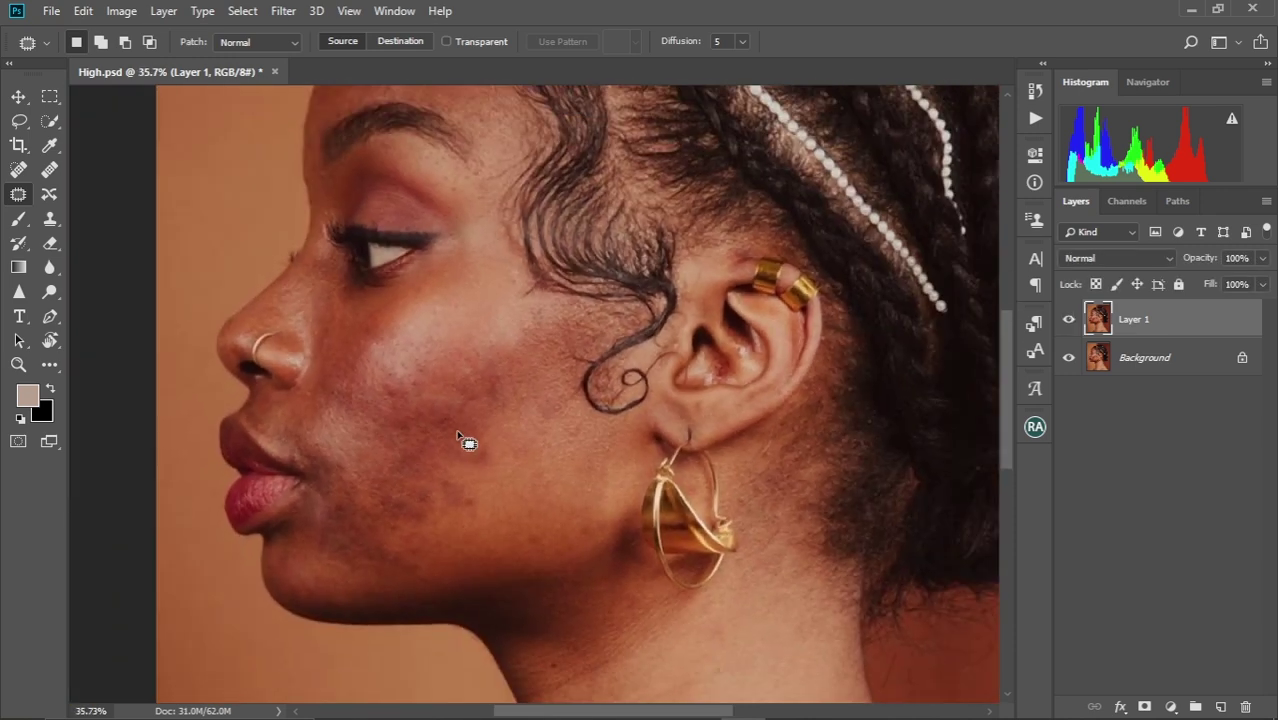
{"action": "scroll", "coordinate": [459, 437], "scroll_direction": "up", "scroll_amount": 2}
{"action": "scroll", "coordinate": [459, 437], "scroll_direction": "down", "scroll_amount": 2}
{"action": "scroll", "coordinate": [458, 434], "scroll_direction": "down", "scroll_amount": 4}
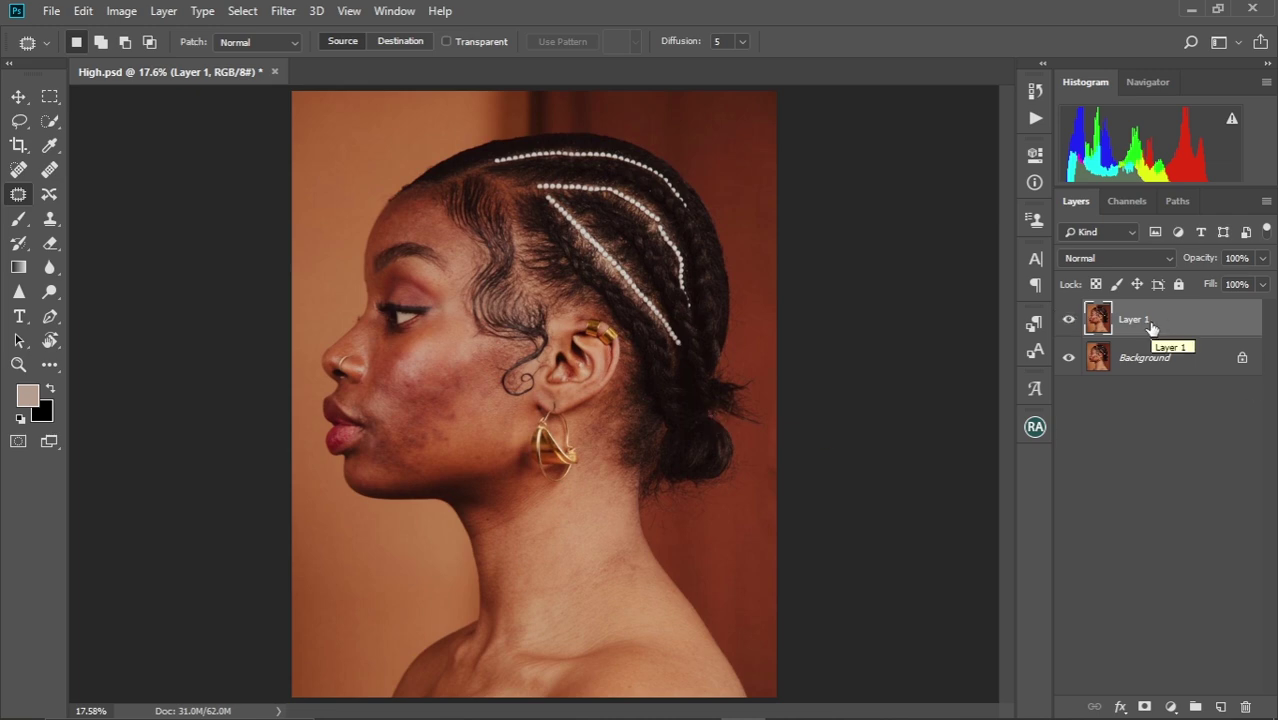
Duplicate Layer 1 and rename the copy "texture"
{"action": "key", "text": "ctrl+j"}
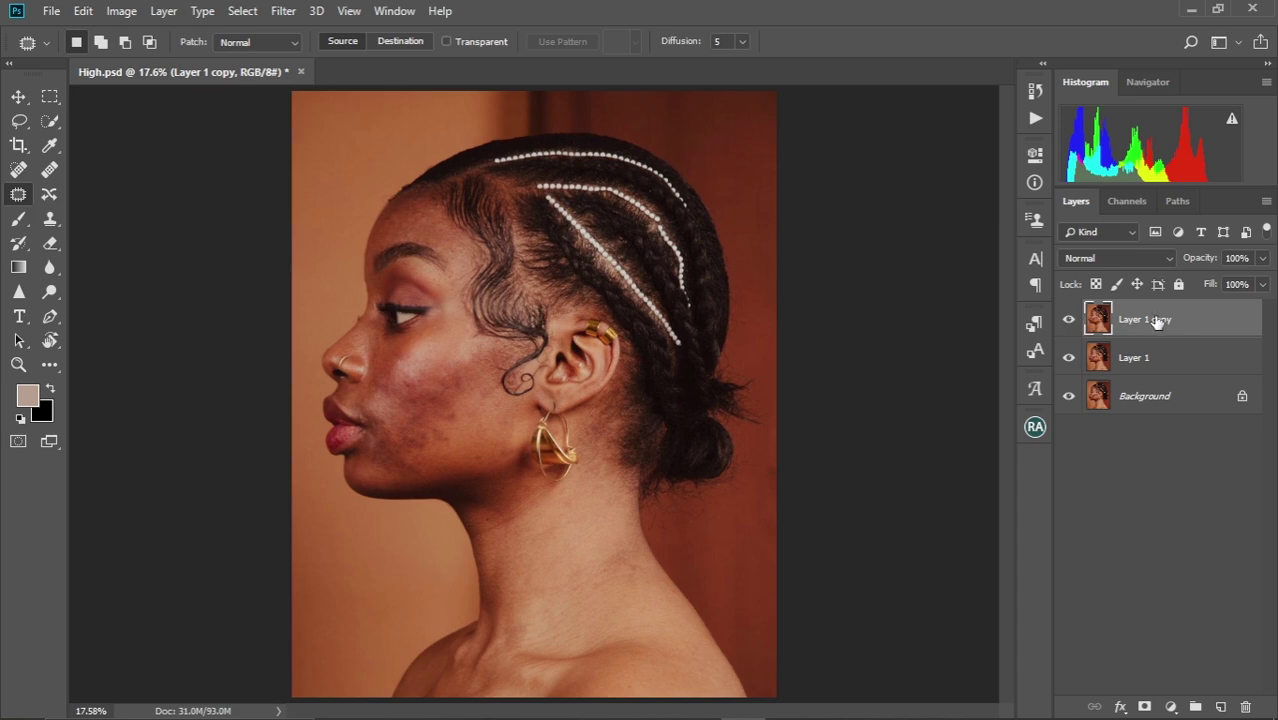
{"action": "double_click", "coordinate": [1158, 320]}
{"action": "key", "text": "BackSpace"}
{"action": "type", "text": "texture"}
{"action": "key", "text": "Return"}
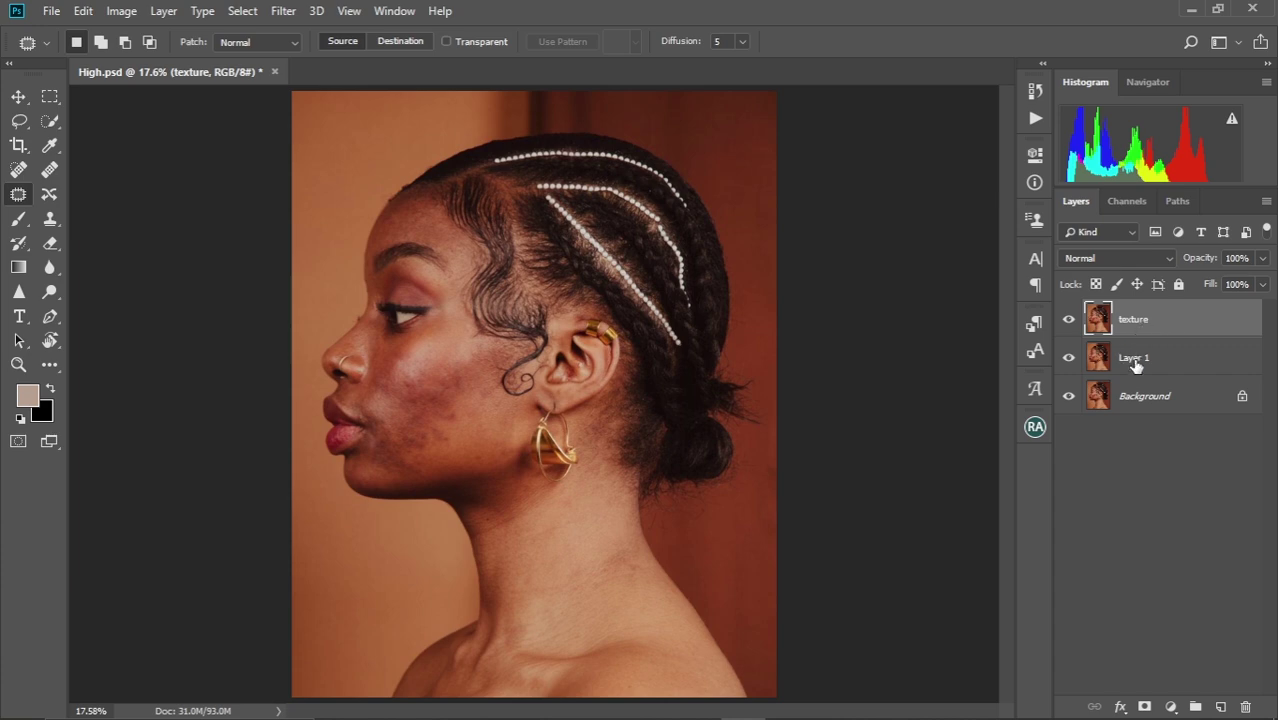
Rename Layer 1 as "color" and hide the texture layer above it
{"action": "double_click", "coordinate": [1134, 360]}
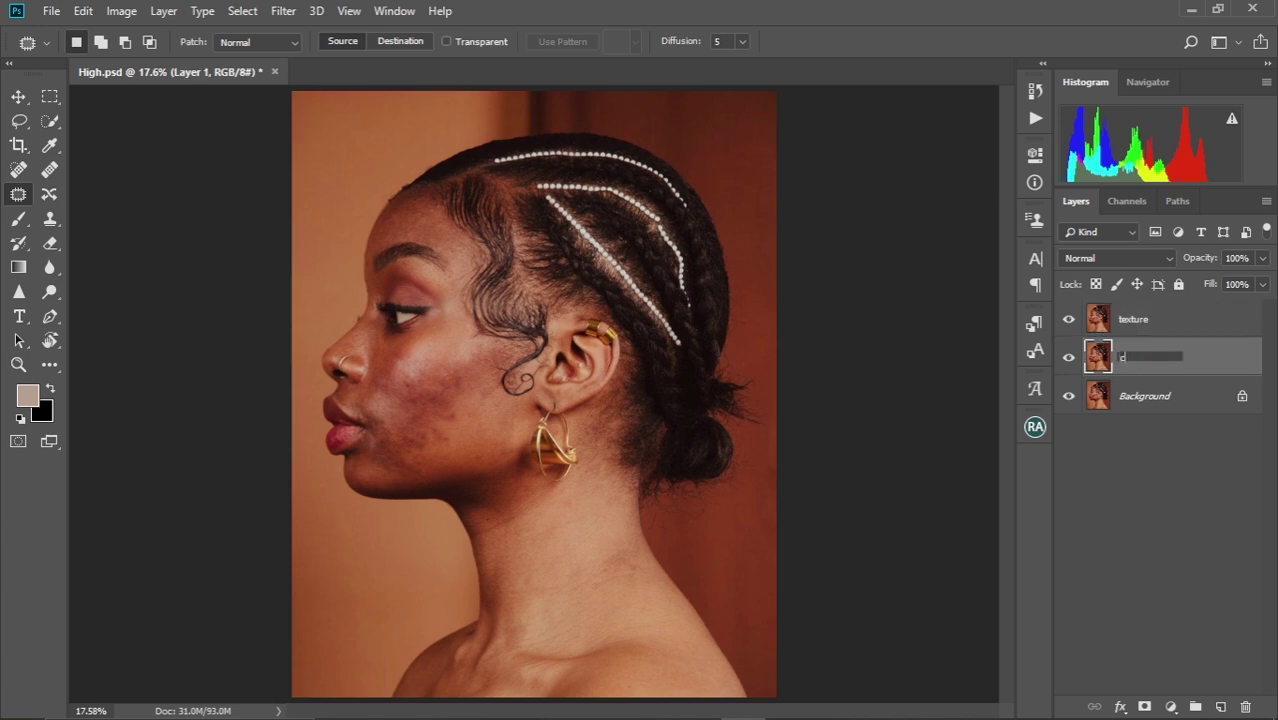
{"action": "type", "text": "color"}
{"action": "key", "text": "Return"}
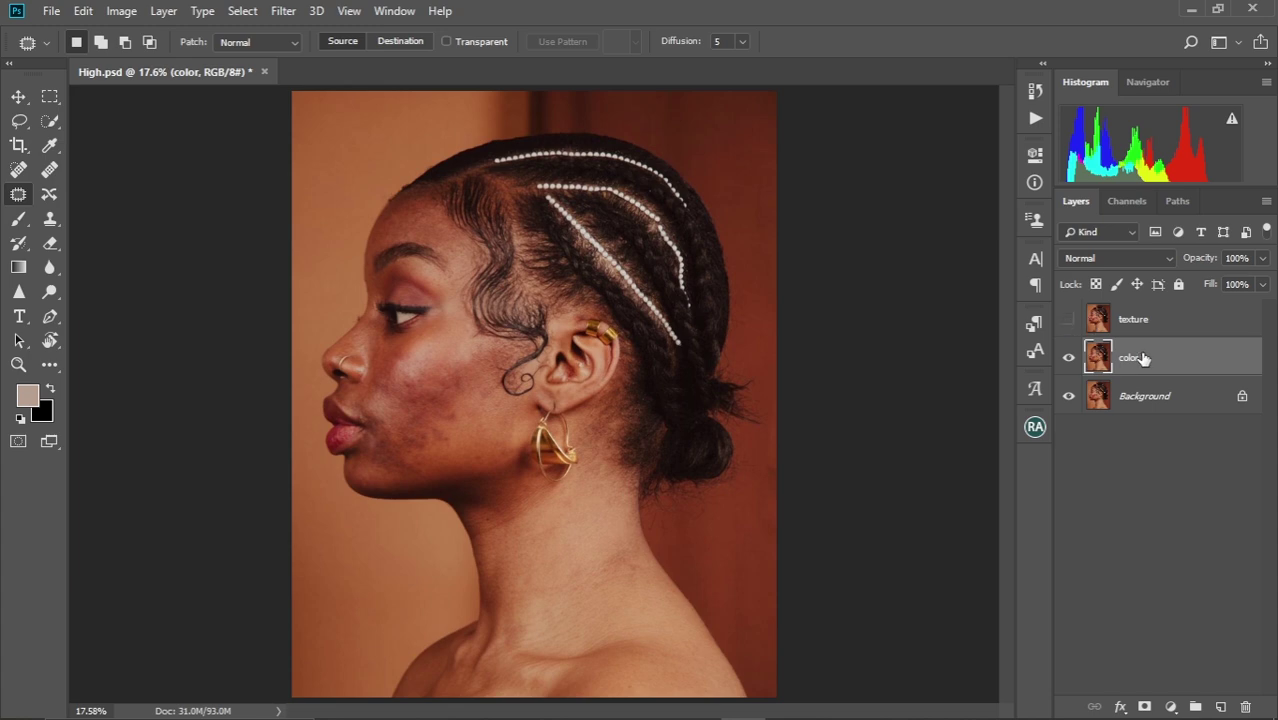
Apply a Gaussian Blur to the color layer, strong enough to soften the fine skin texture
{"action": "left_click", "coordinate": [291, 18]}
{"action": "mouse_move", "coordinate": [320, 224]}
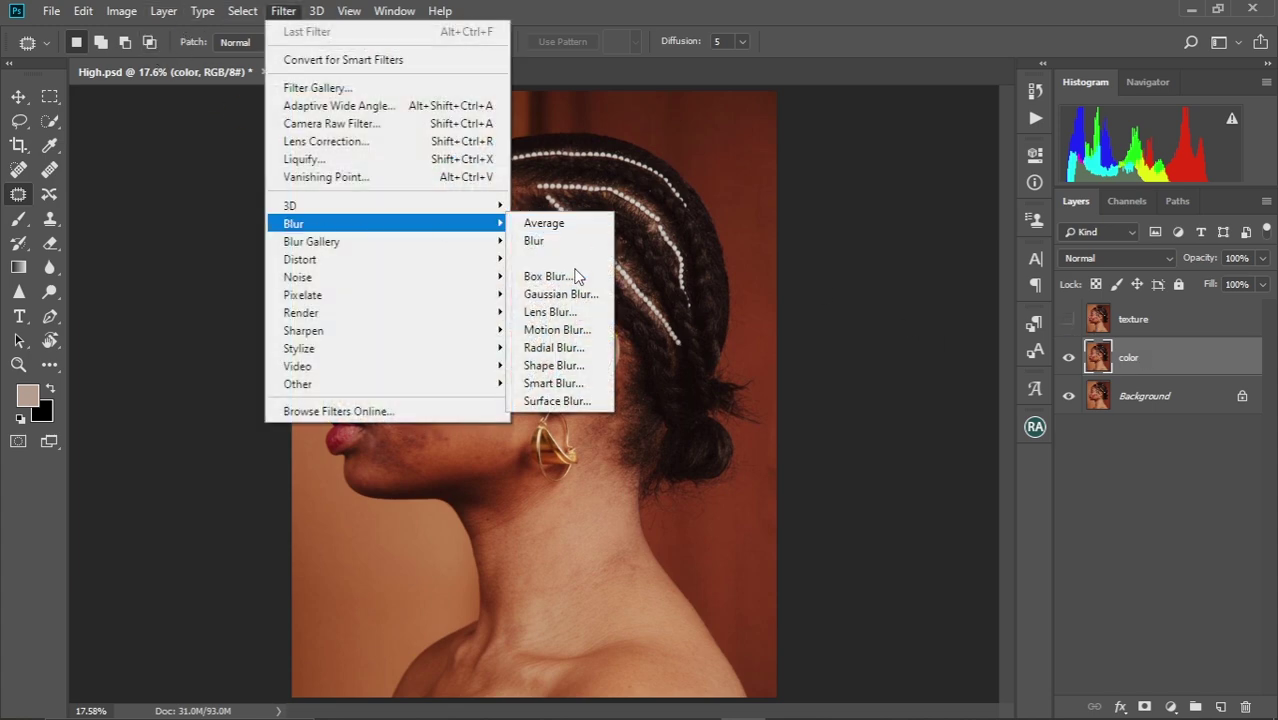
{"action": "left_click", "coordinate": [560, 294]}
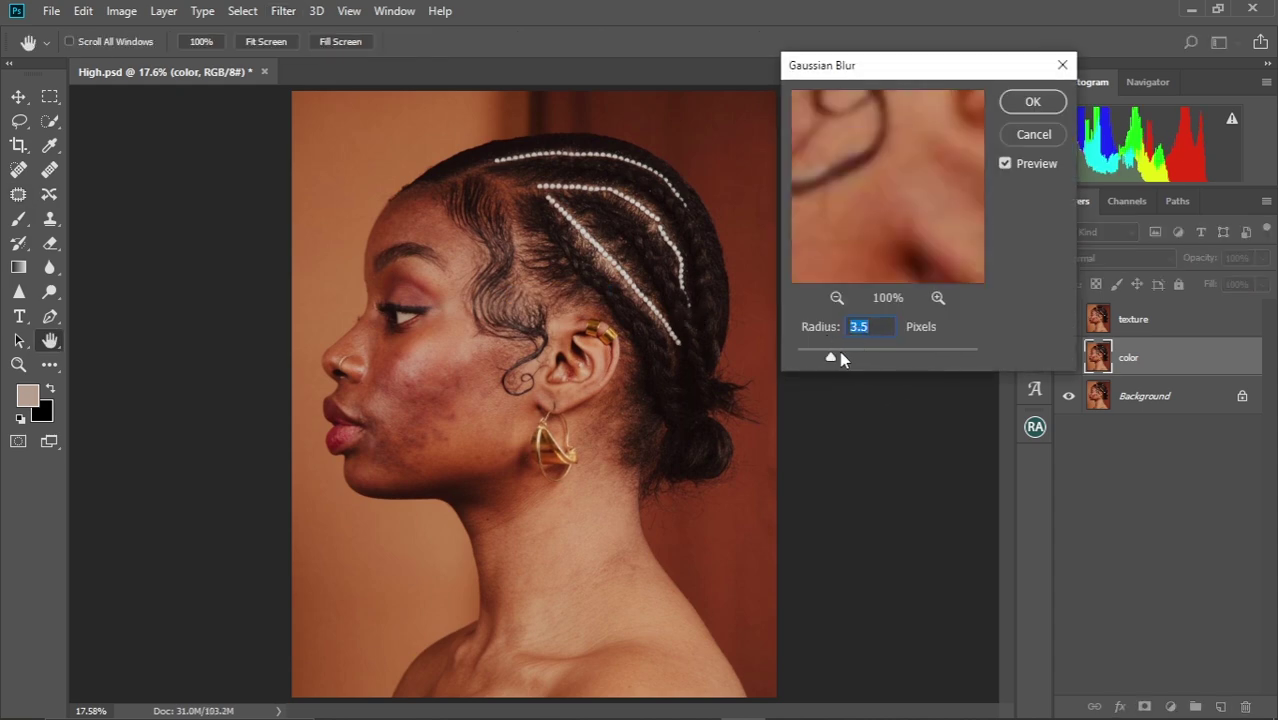
{"action": "left_click_drag", "start_coordinate": [831, 361], "coordinate": [836, 364]}
{"action": "left_click", "coordinate": [1031, 102]}
Check the blurred skin on the face, then select the texture layer and make it visible again
{"action": "scroll", "coordinate": [458, 390], "scroll_direction": "up", "scroll_amount": 3}
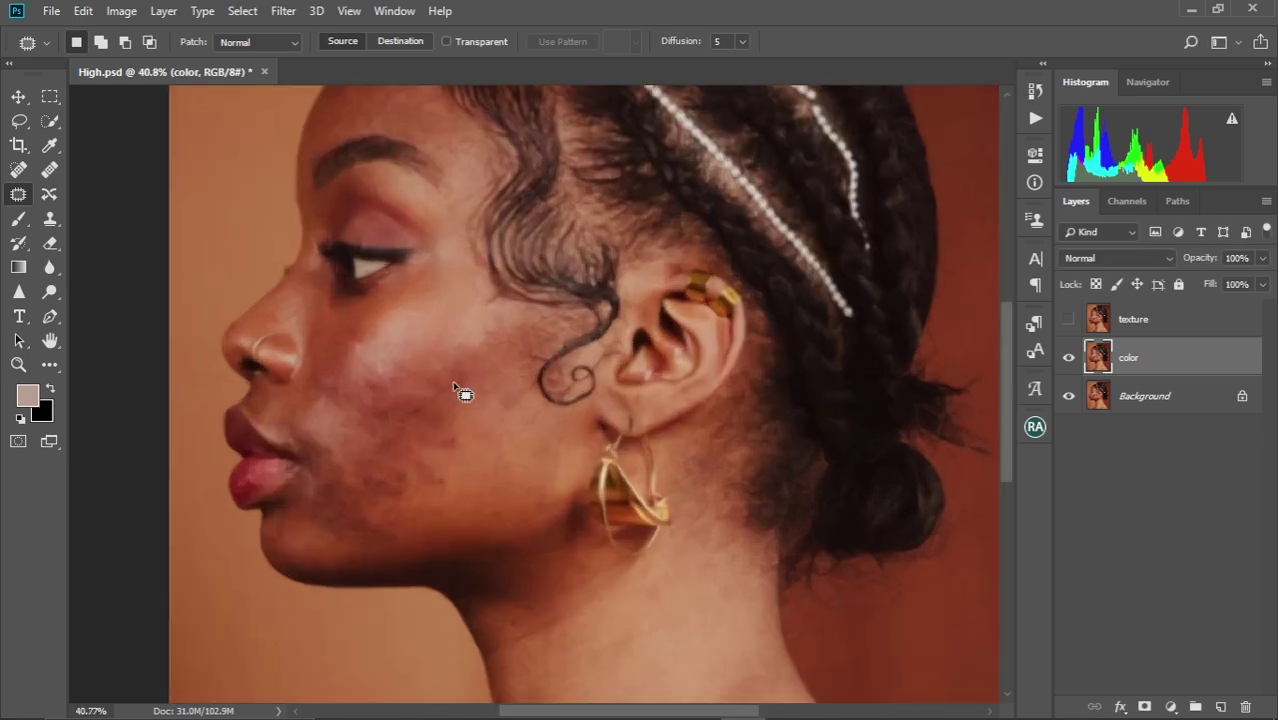
{"action": "scroll", "coordinate": [458, 390], "scroll_direction": "up", "scroll_amount": 2}
{"action": "left_click_drag", "start_coordinate": [391, 262], "coordinate": [452, 336]}
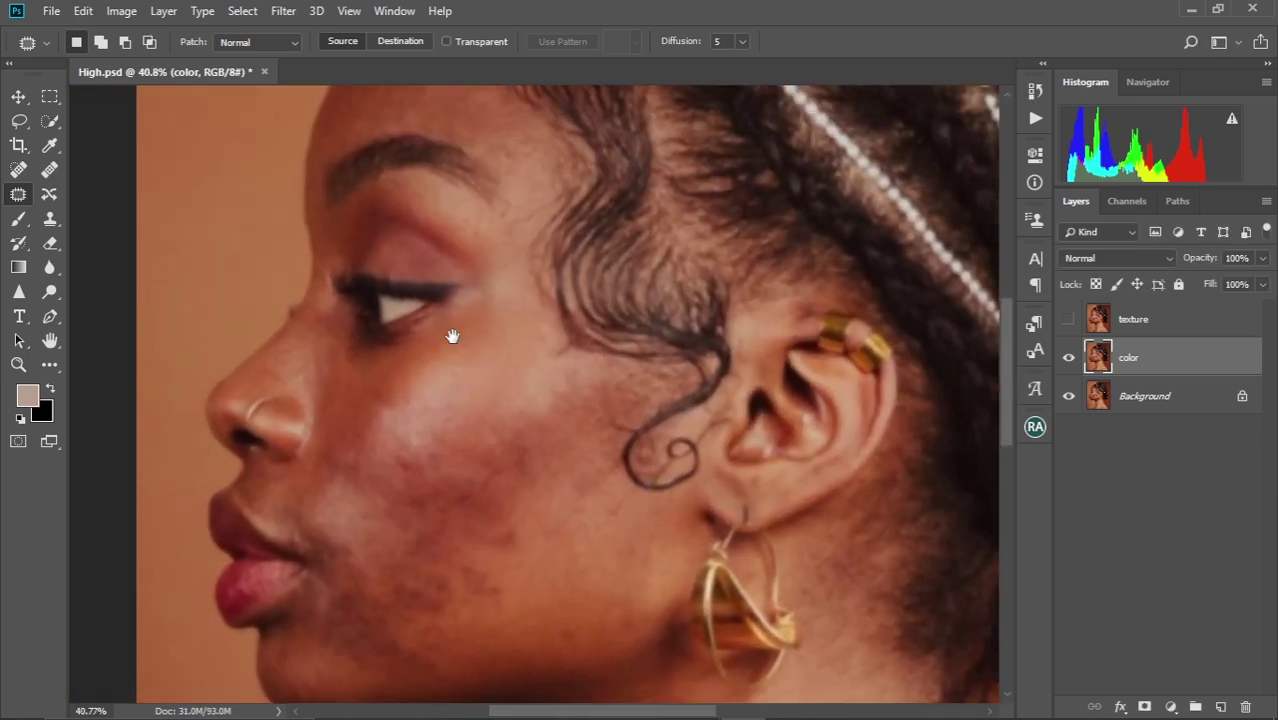
{"action": "scroll", "coordinate": [509, 418], "scroll_direction": "down", "scroll_amount": 1}
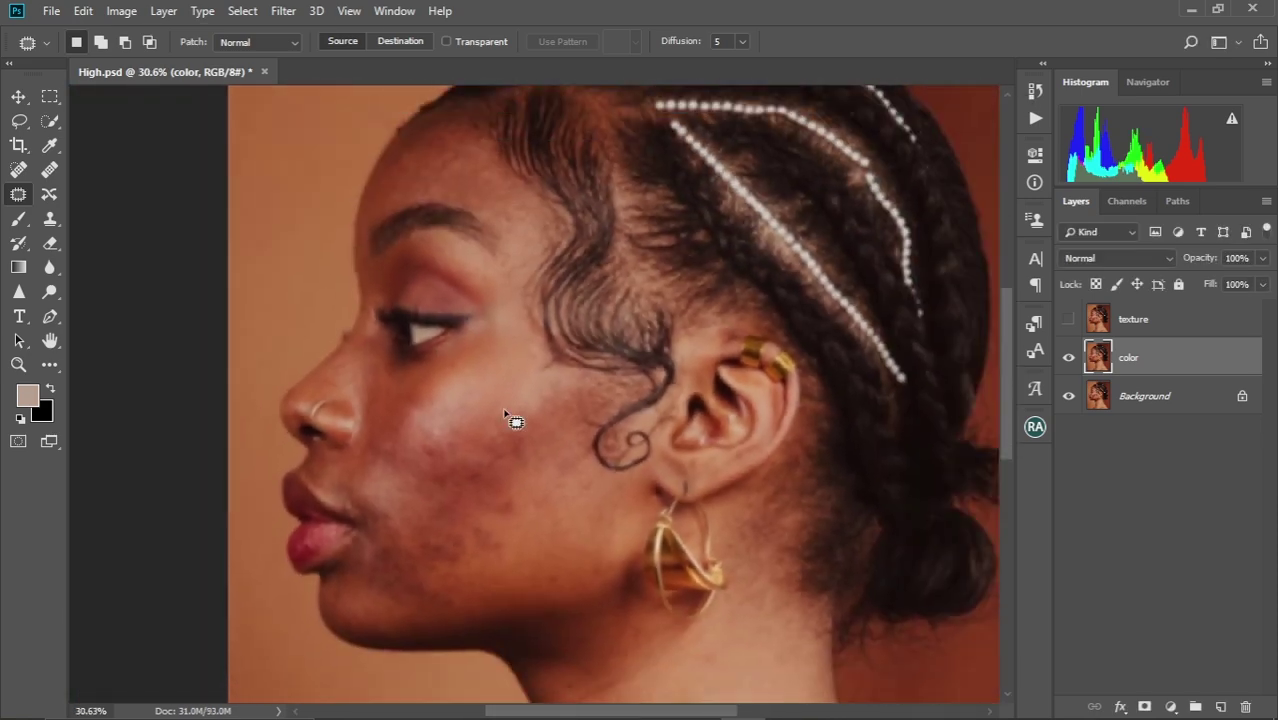
{"action": "key", "text": "ctrl+0"}
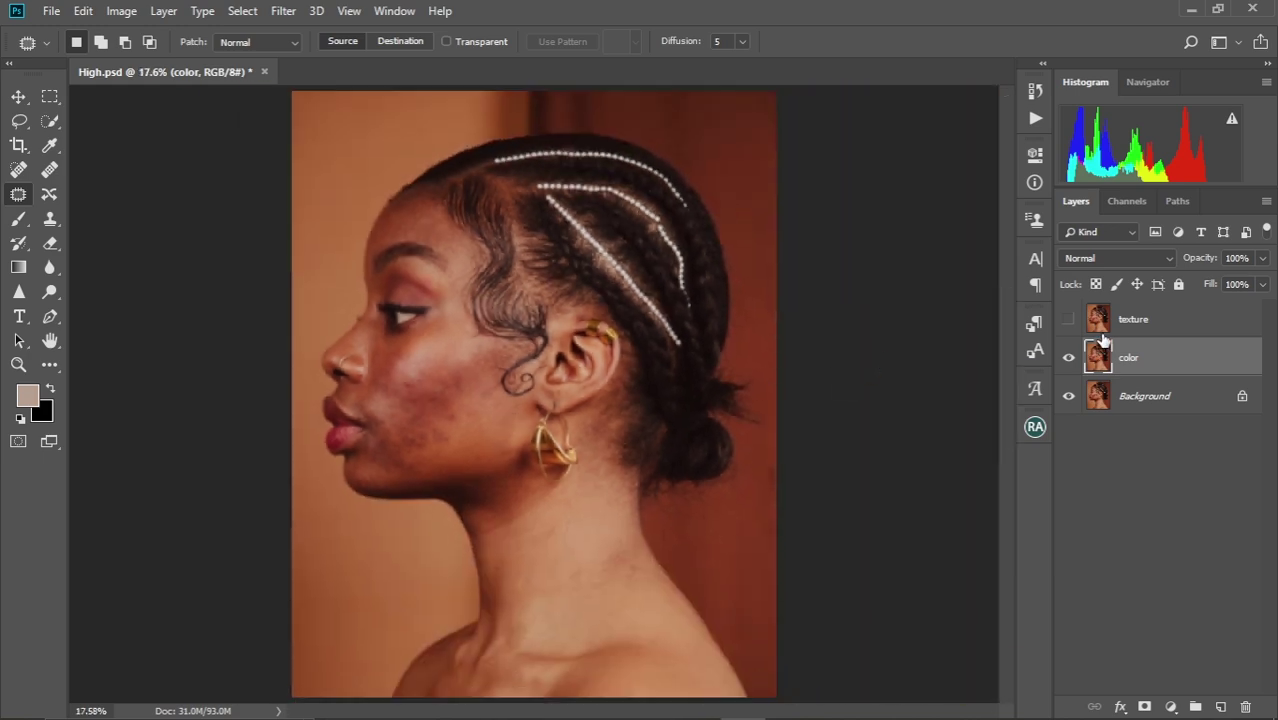
{"action": "left_click", "coordinate": [1147, 324]}
{"action": "left_click", "coordinate": [1070, 321]}
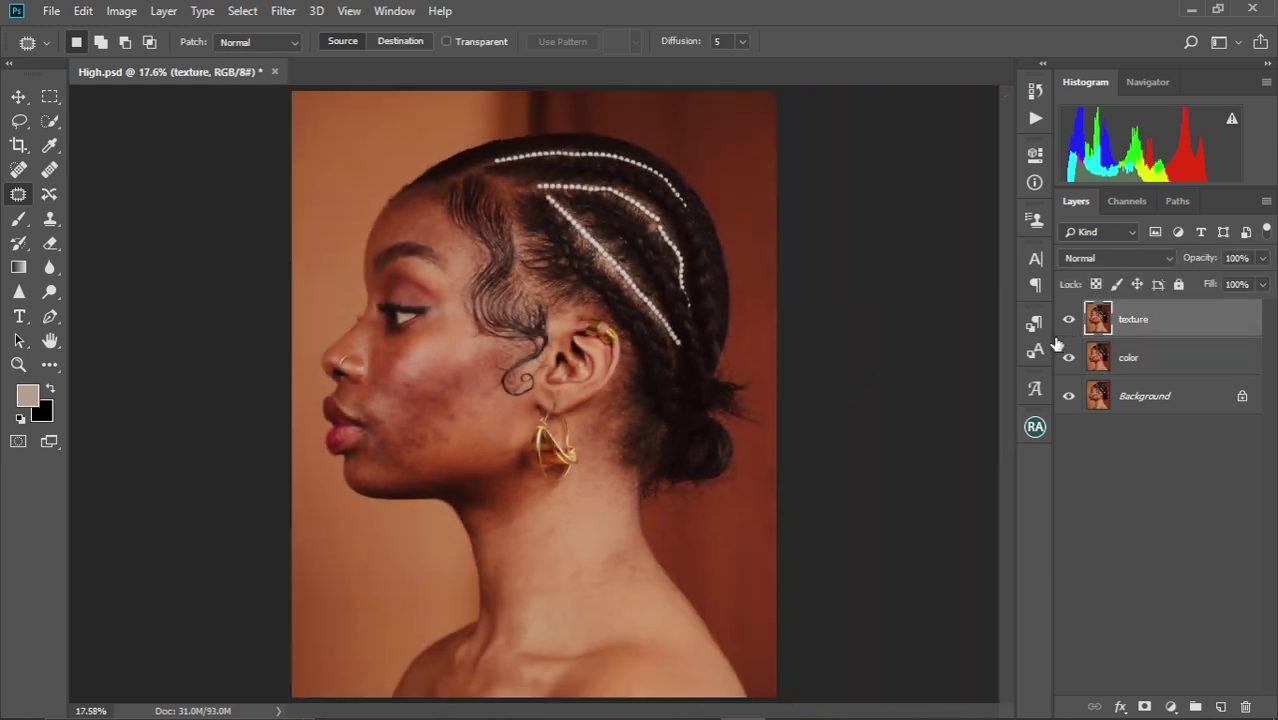
Use Apply Image on the texture layer with the color layer as source, Subtract blending, 100% opacity, scale 2 and offset 128
{"action": "scroll", "coordinate": [456, 362], "scroll_direction": "up", "scroll_amount": 3}
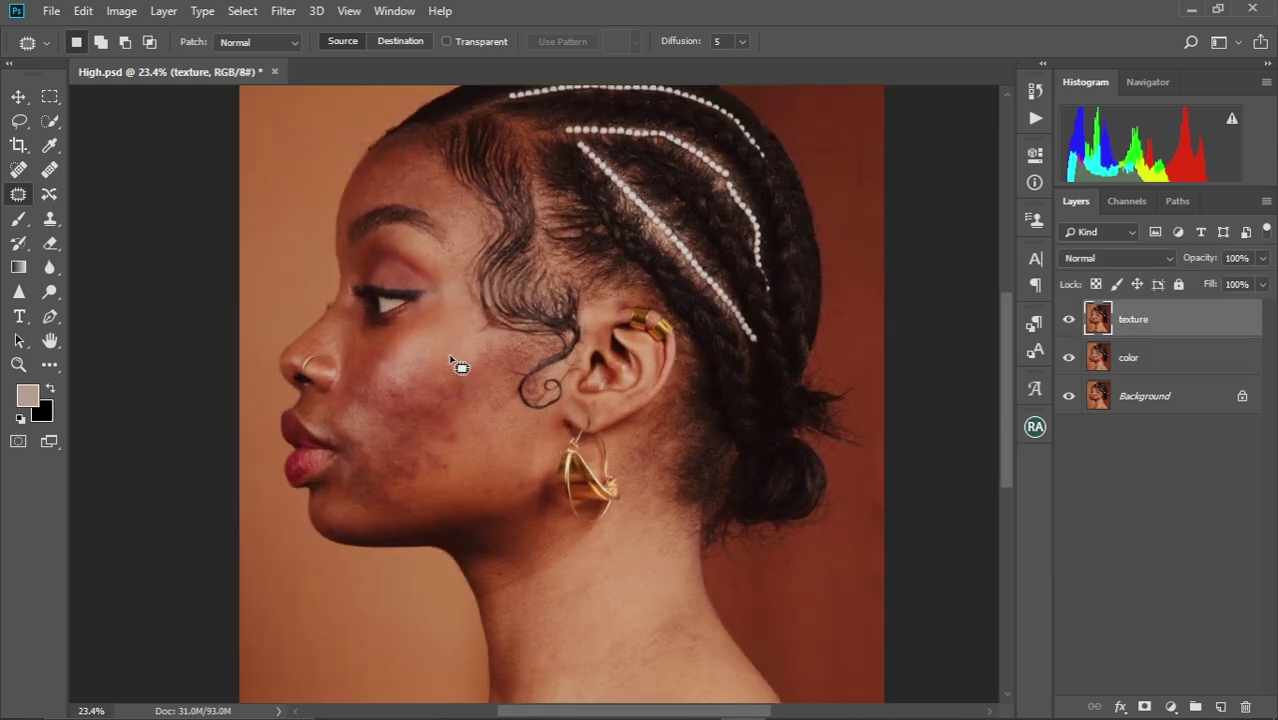
{"action": "left_click", "coordinate": [121, 11]}
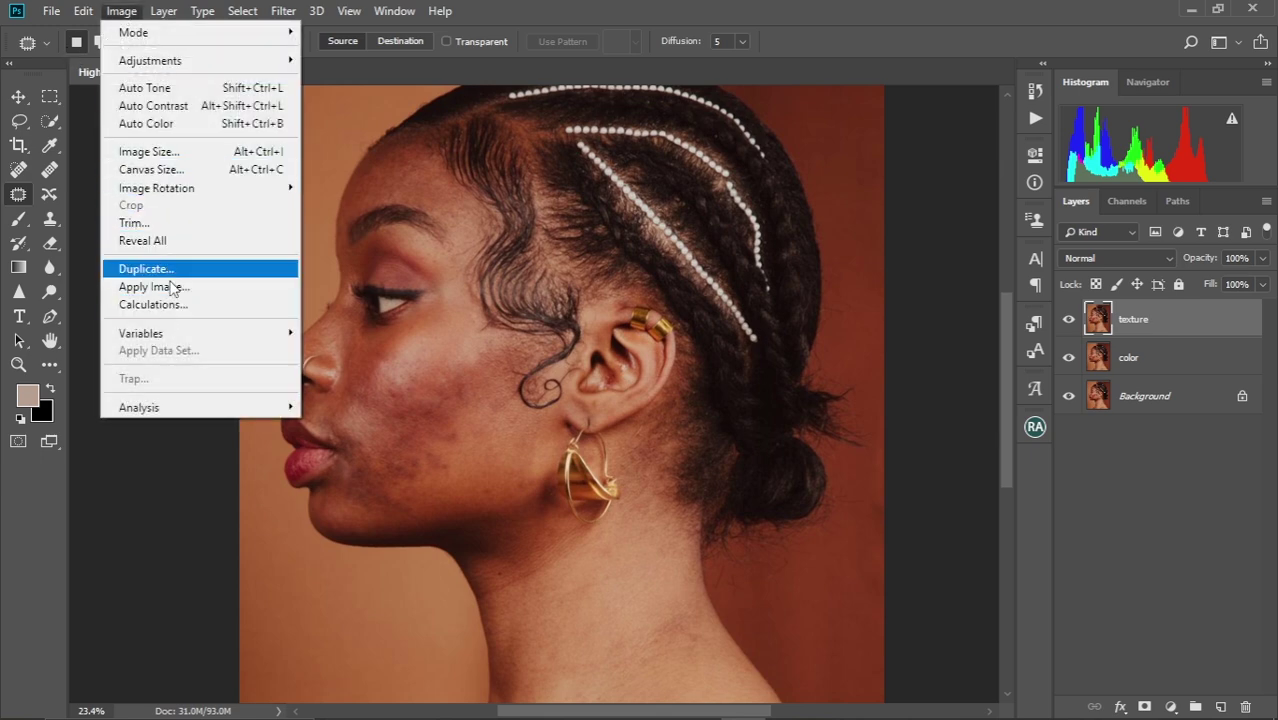
{"action": "left_click", "coordinate": [150, 287]}
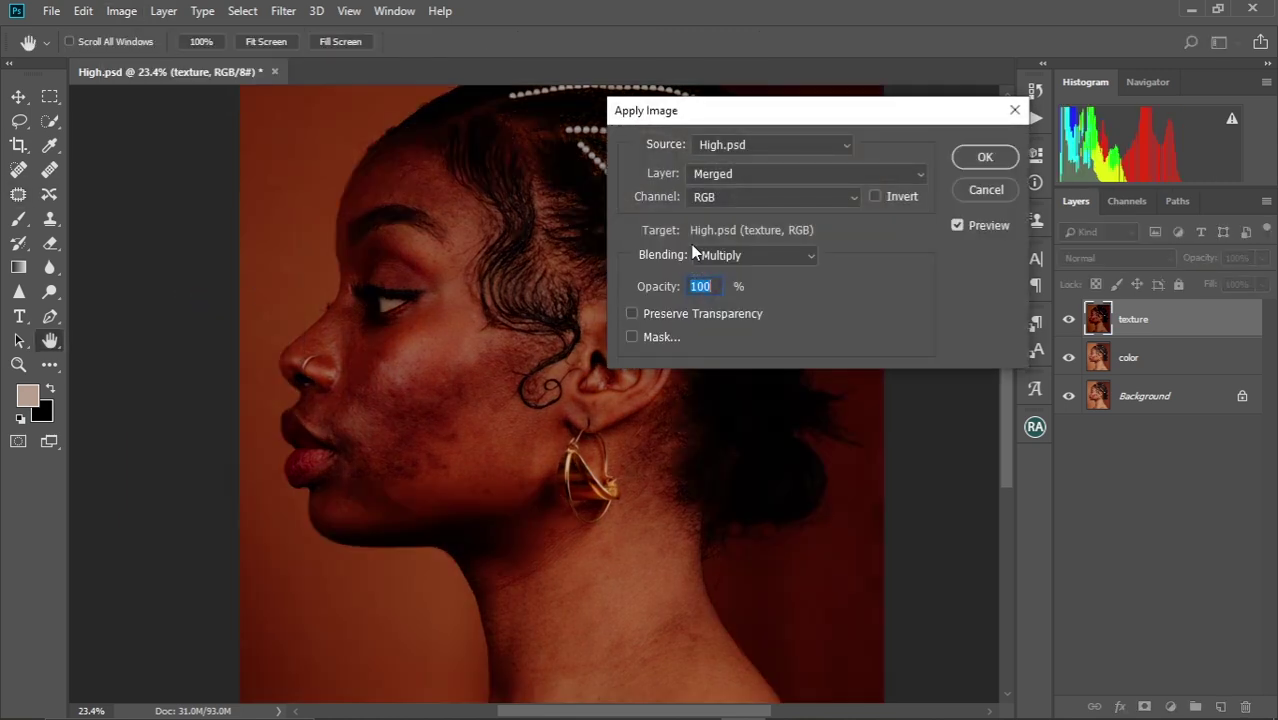
{"action": "left_click", "coordinate": [918, 176]}
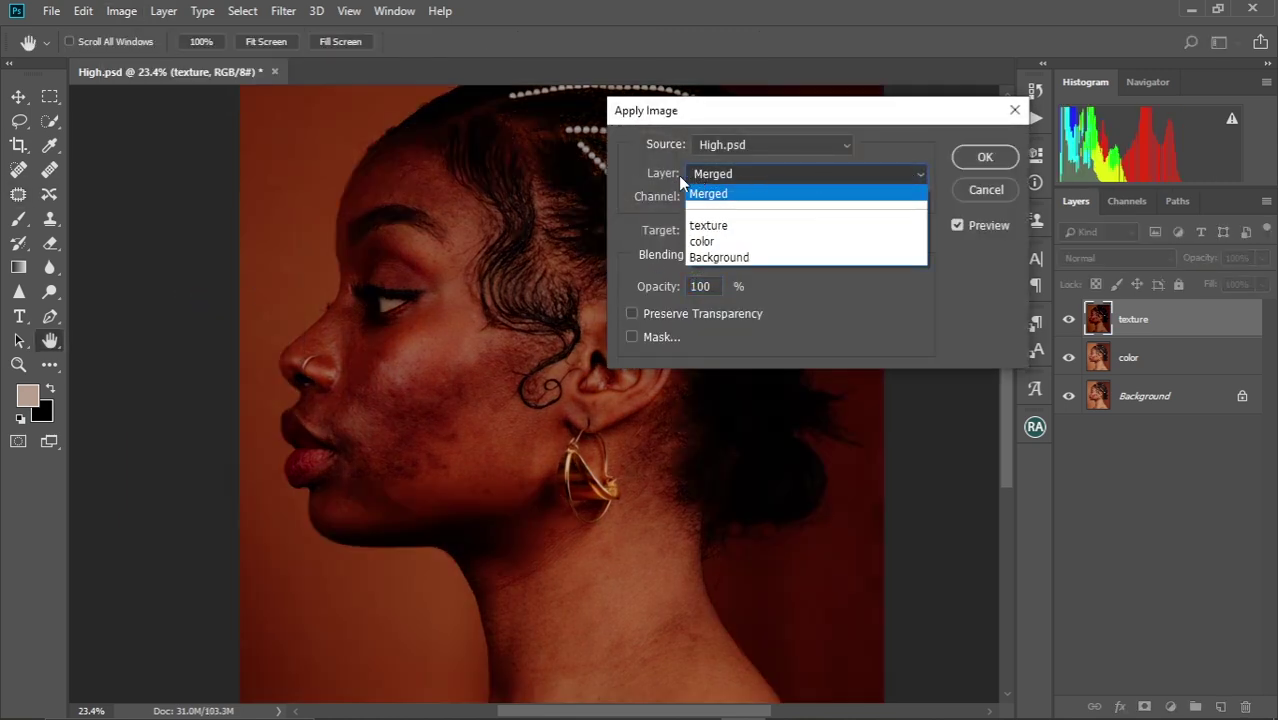
{"action": "left_click", "coordinate": [705, 241]}
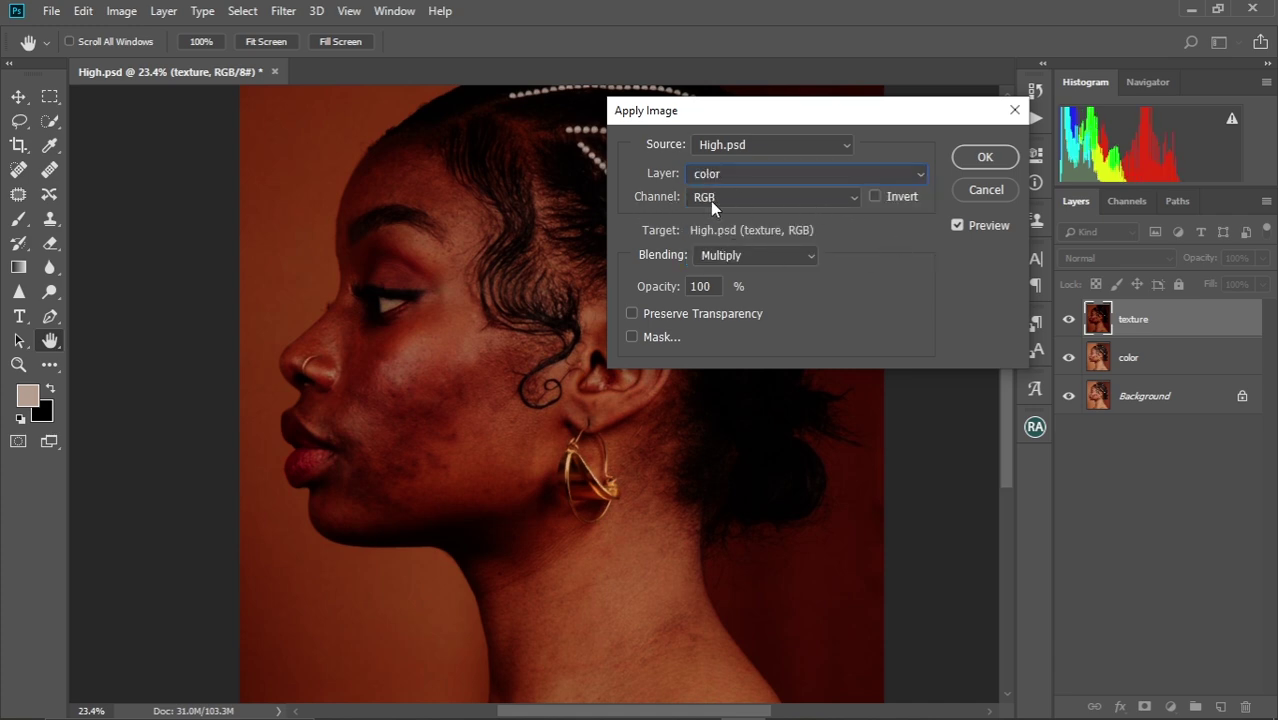
{"action": "left_click", "coordinate": [802, 257]}
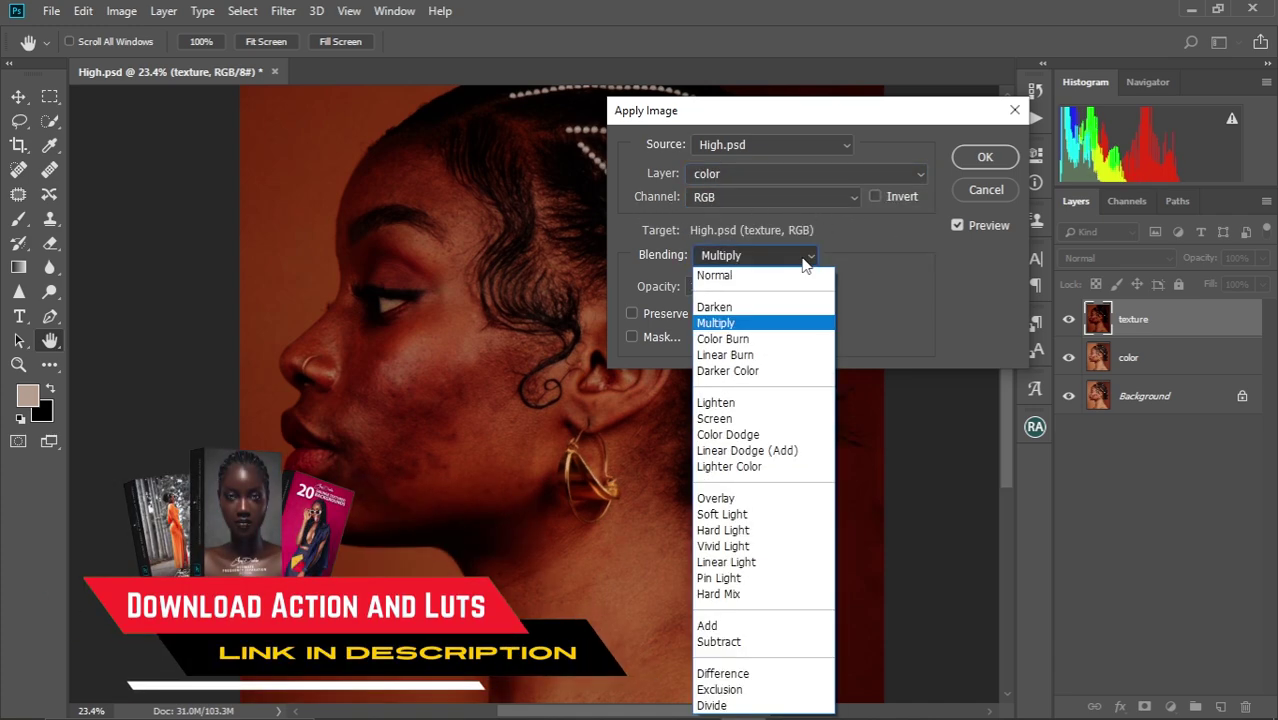
{"action": "left_click", "coordinate": [732, 641]}
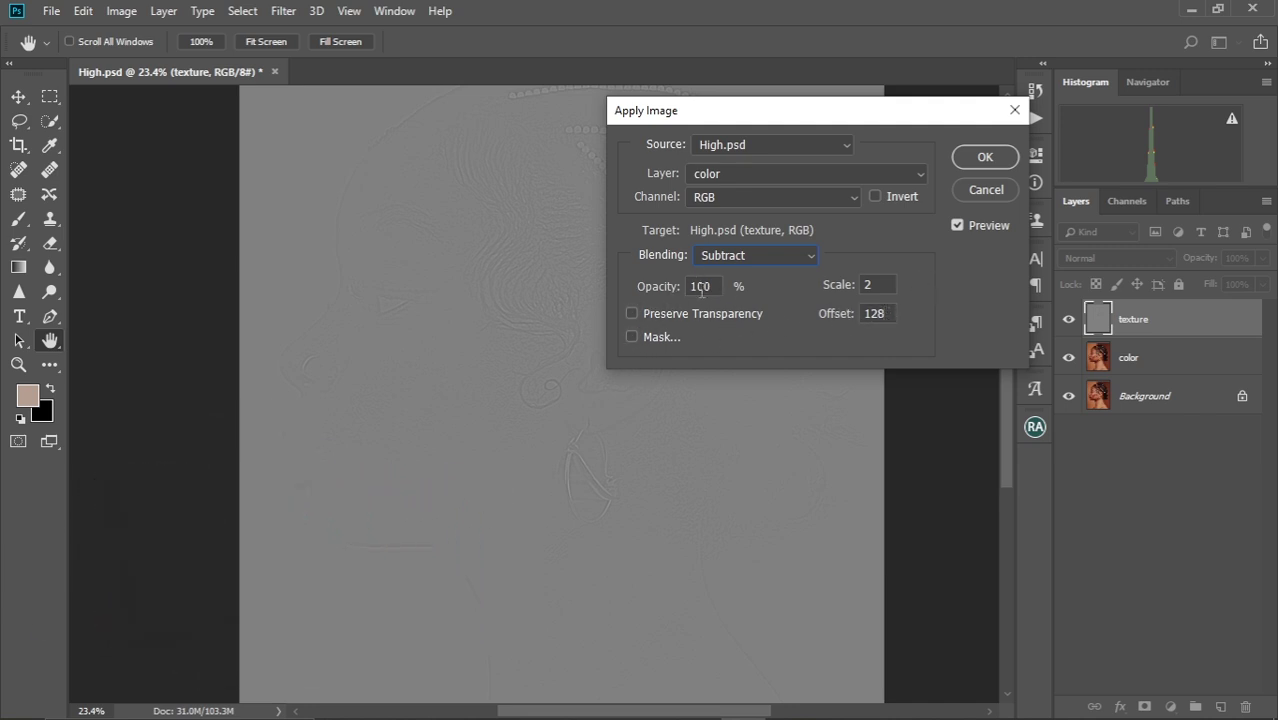
{"action": "left_click", "coordinate": [982, 157]}
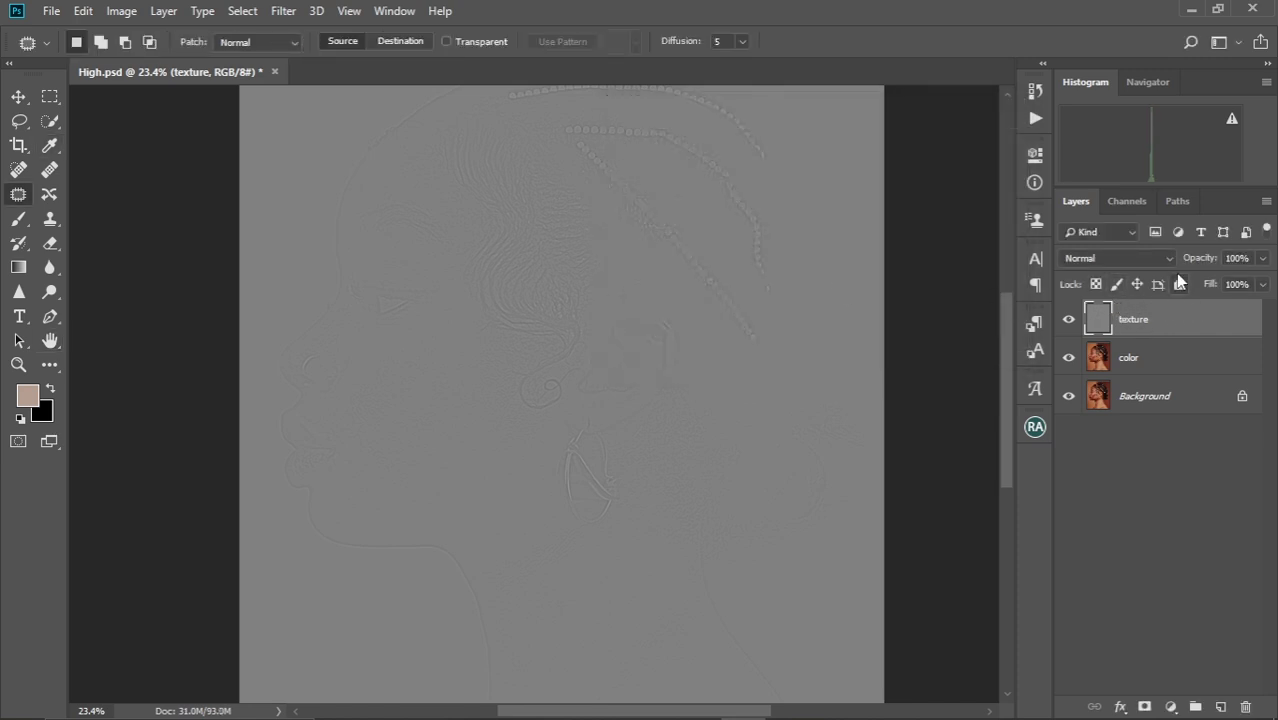
Set the texture layer's blend mode to Linear Light
{"action": "left_click", "coordinate": [1166, 259]}
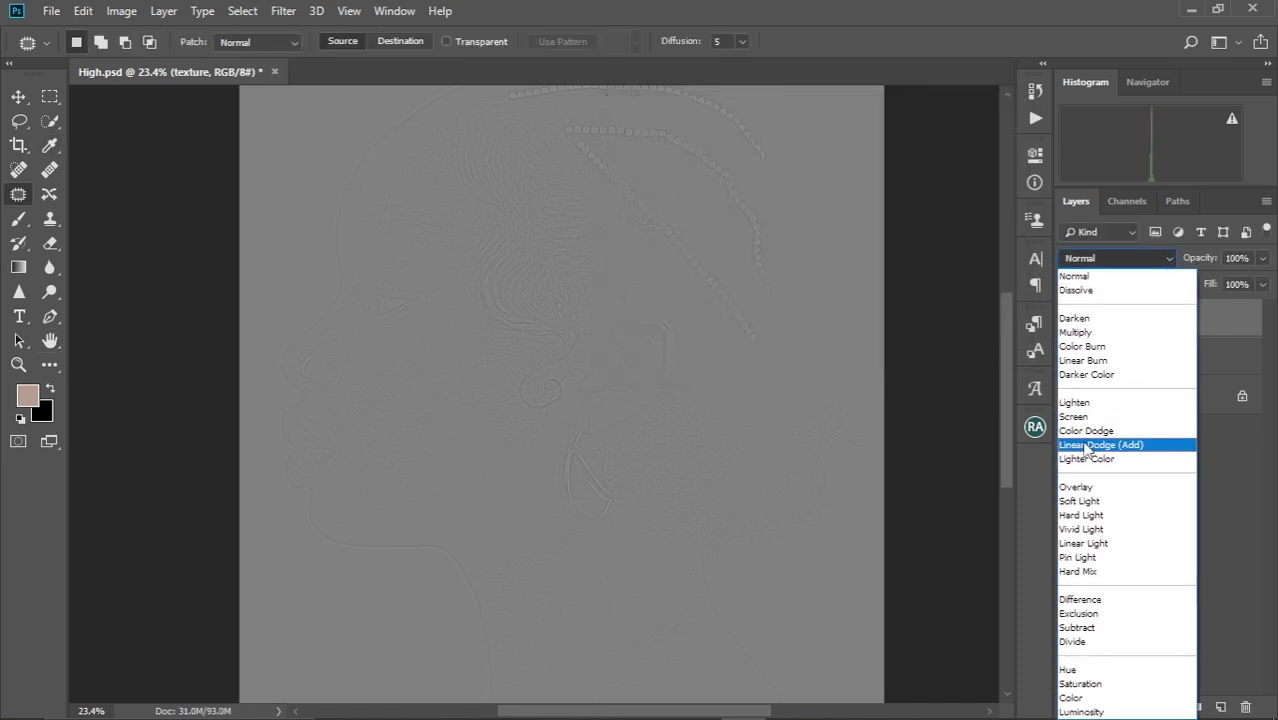
{"action": "left_click", "coordinate": [1106, 543]}
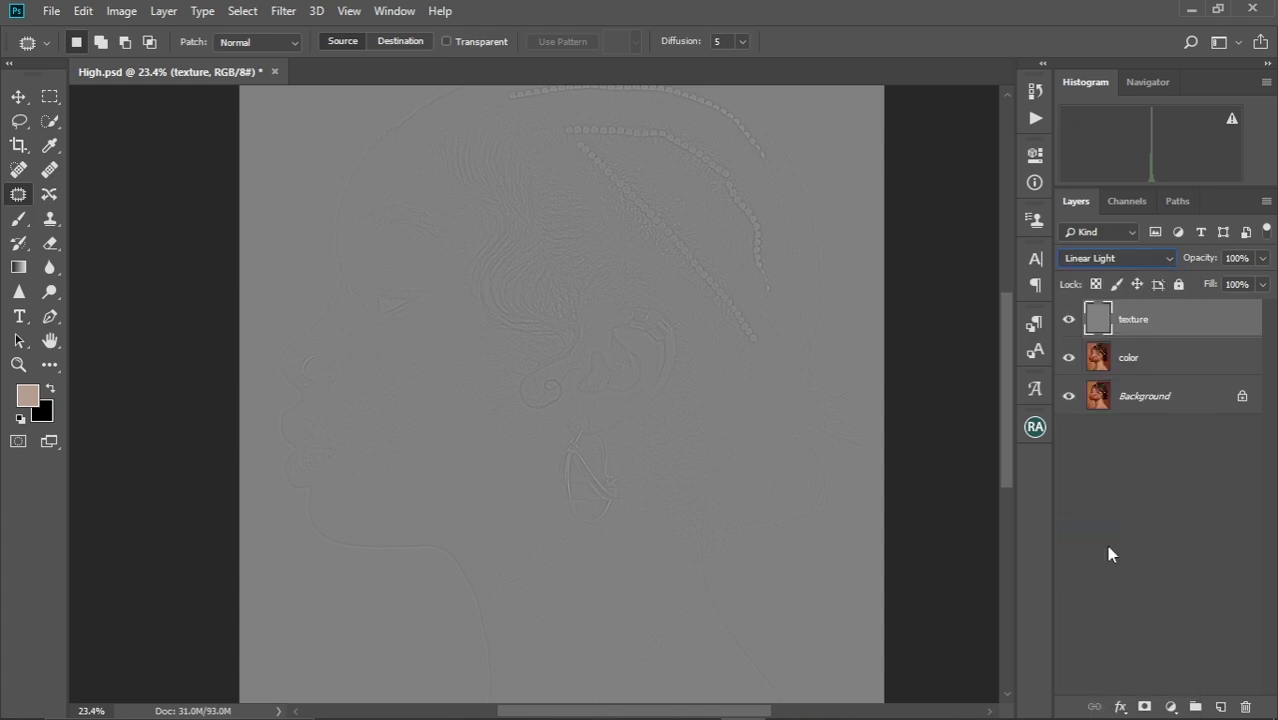
{"action": "key", "text": "ctrl+minus"}
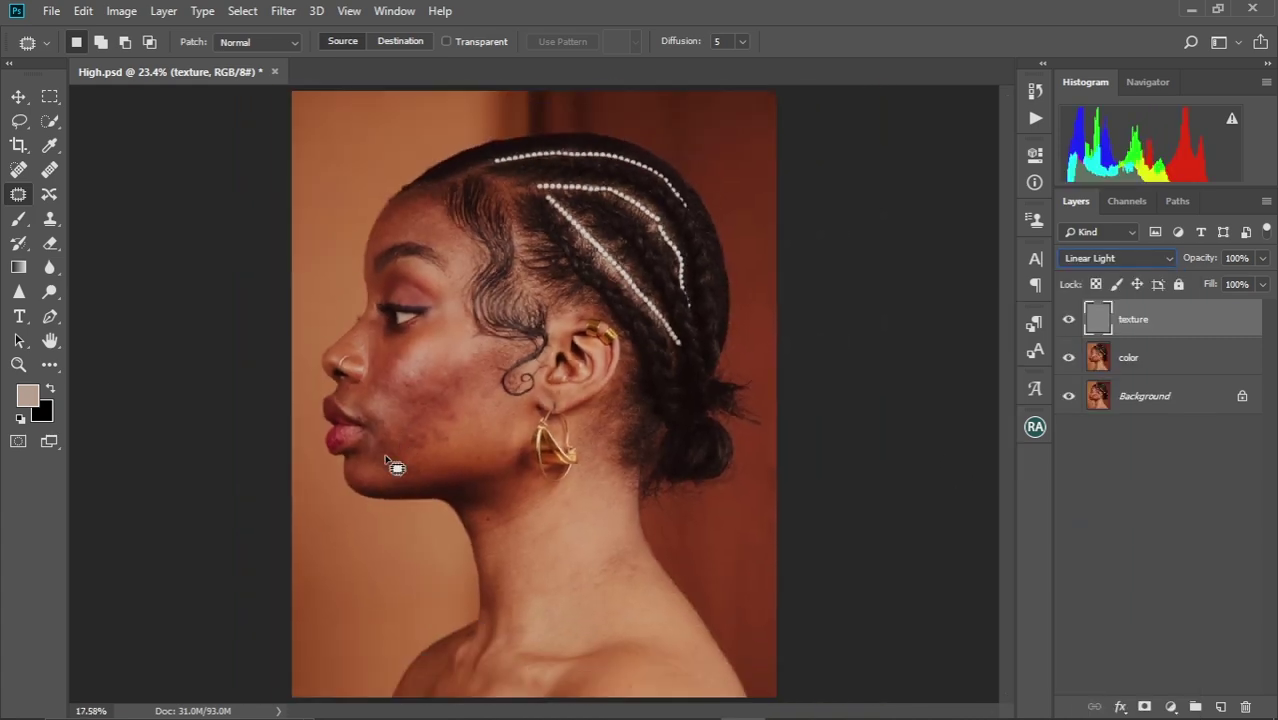
Examine the skin texture and discoloration on the cheek, jaw and neck, up close and from farther out
{"action": "key", "text": "ctrl+plus"}
{"action": "key", "text": "ctrl+plus"}
{"action": "key", "text": "ctrl+plus"}
{"action": "key", "text": "ctrl+plus"}
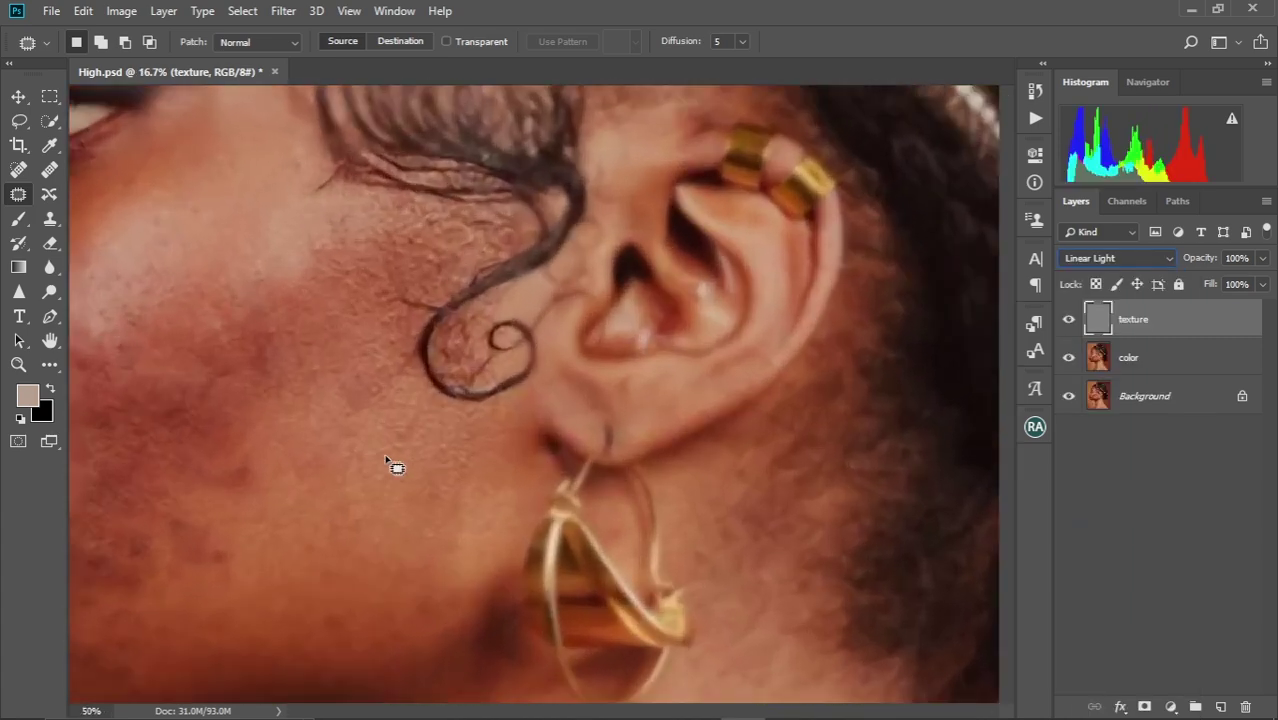
{"action": "left_click_drag", "start_coordinate": [436, 405], "coordinate": [448, 485]}
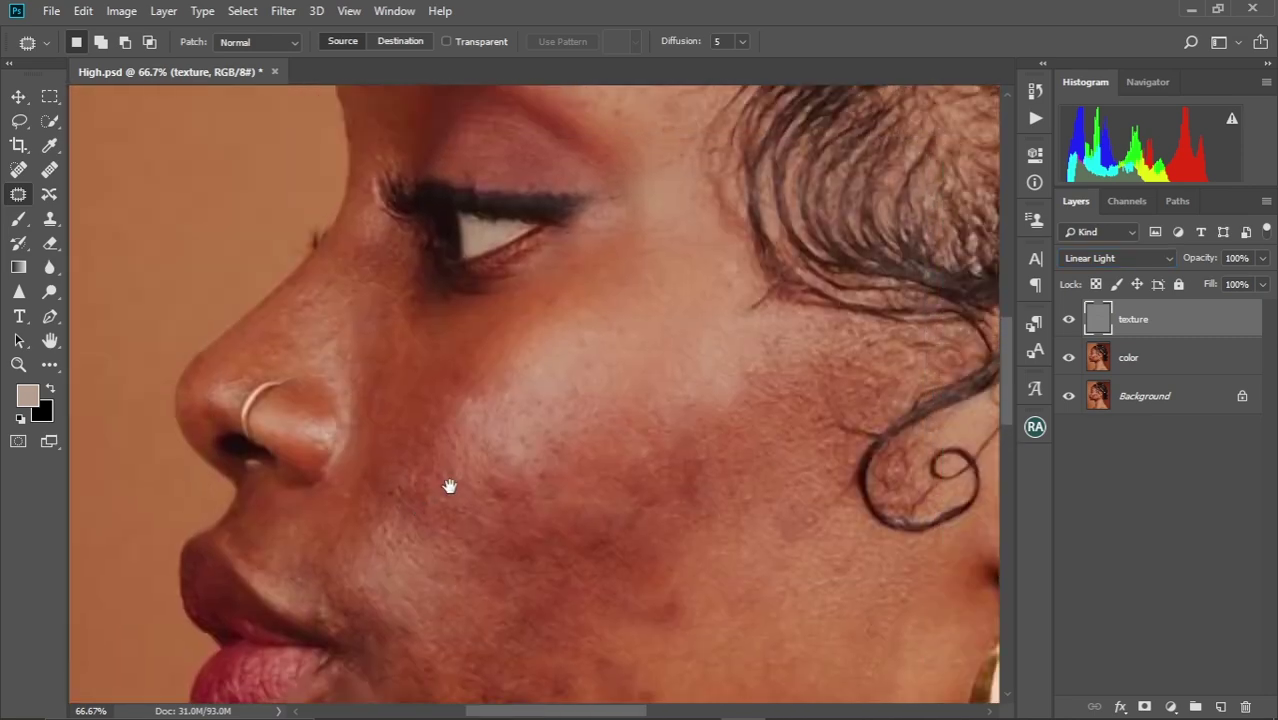
{"action": "scroll", "coordinate": [448, 484], "scroll_direction": "down", "scroll_amount": 6}
{"action": "left_click_drag", "start_coordinate": [655, 472], "coordinate": [571, 400]}
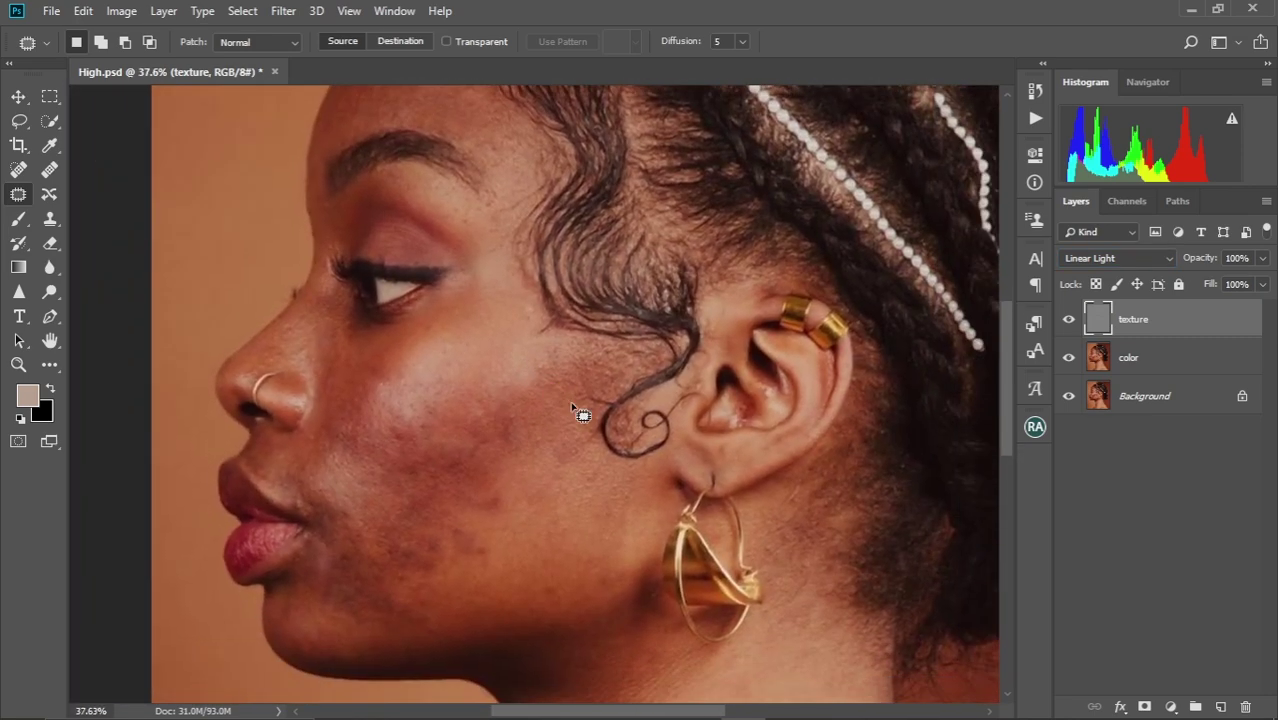
{"action": "scroll", "coordinate": [565, 416], "scroll_direction": "down", "scroll_amount": 2}
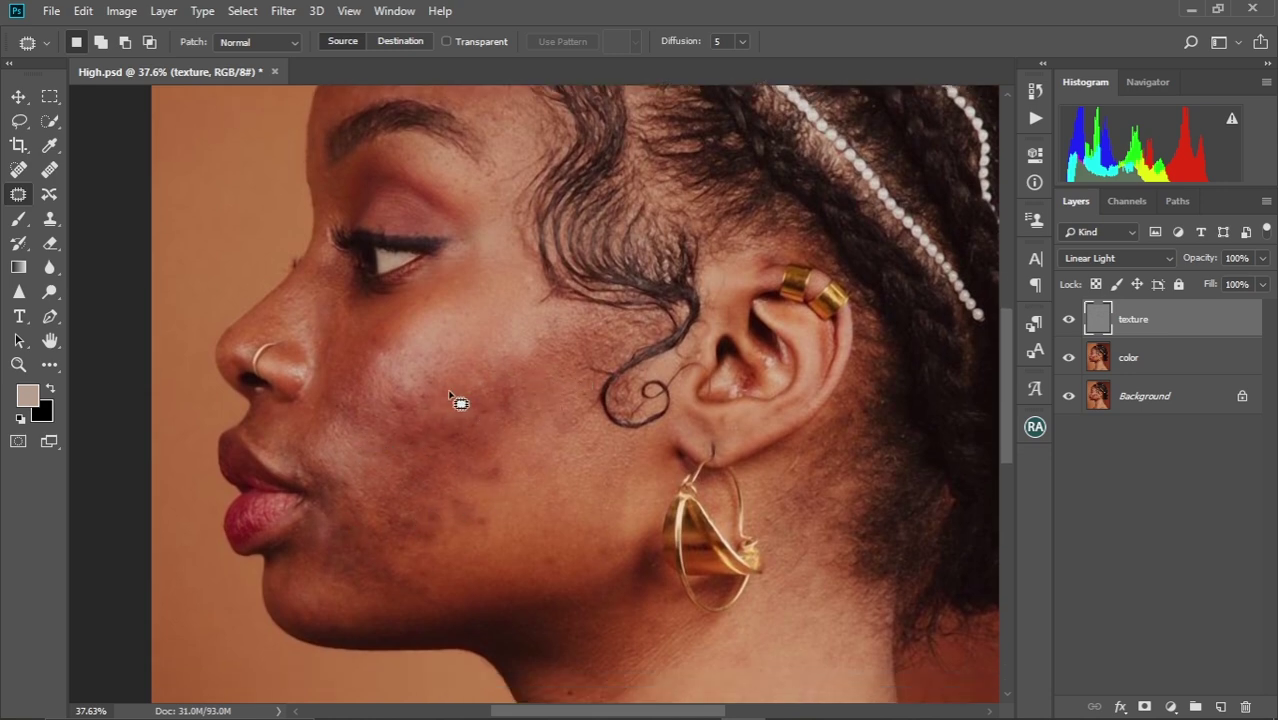
{"action": "mouse_move", "coordinate": [474, 460]}
{"action": "left_mouse_down"}
{"action": "mouse_move", "coordinate": [491, 354]}
{"action": "mouse_move", "coordinate": [490, 456]}
{"action": "left_mouse_up"}
{"action": "scroll", "coordinate": [498, 447], "scroll_direction": "down", "scroll_amount": 4}
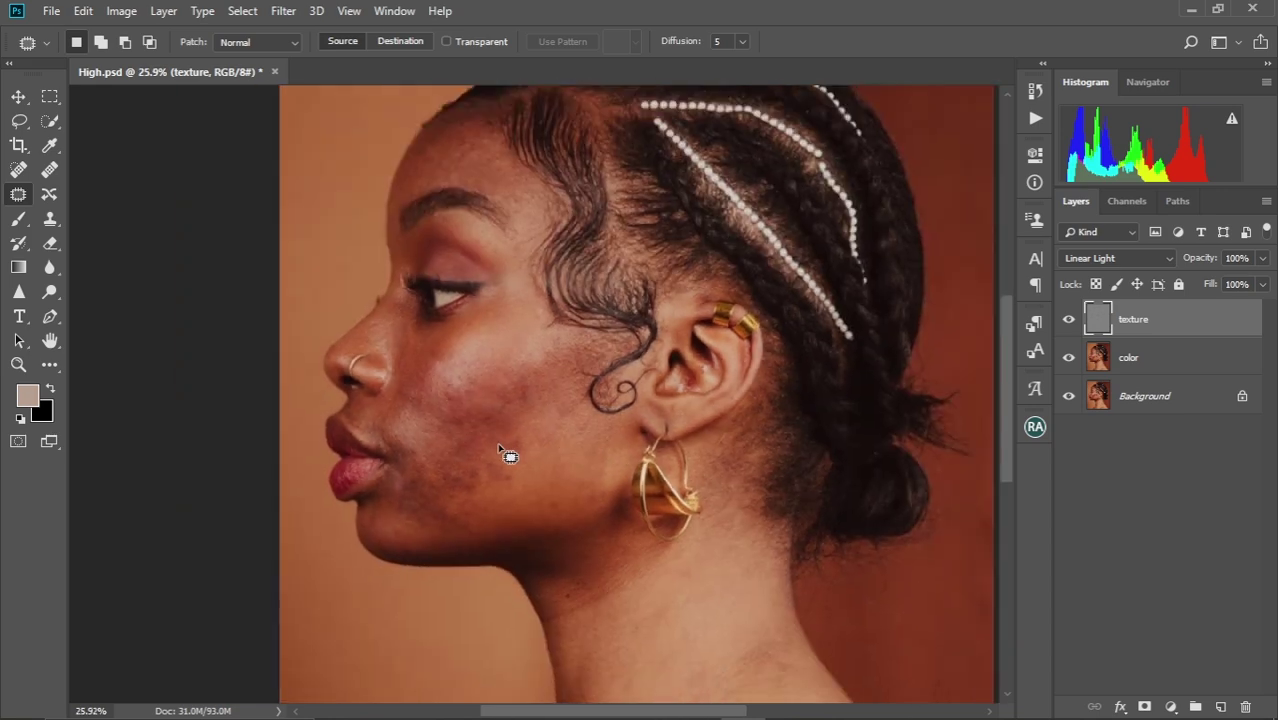
{"action": "scroll", "coordinate": [498, 447], "scroll_direction": "up", "scroll_amount": 3}
{"action": "left_click_drag", "start_coordinate": [555, 331], "coordinate": [518, 385]}
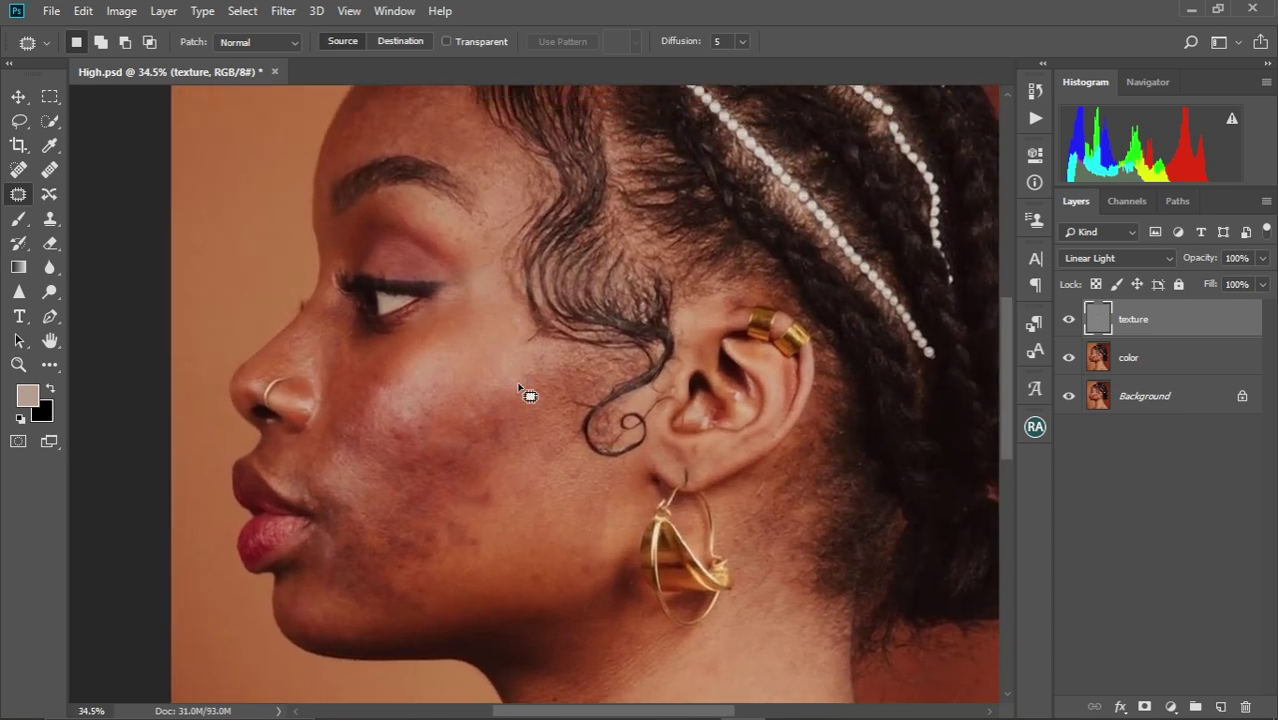
Select the color layer and set up the Mixer Brush with a Soft Round tip at 0% hardness and a cleaned brush
{"action": "left_click", "coordinate": [1163, 366]}
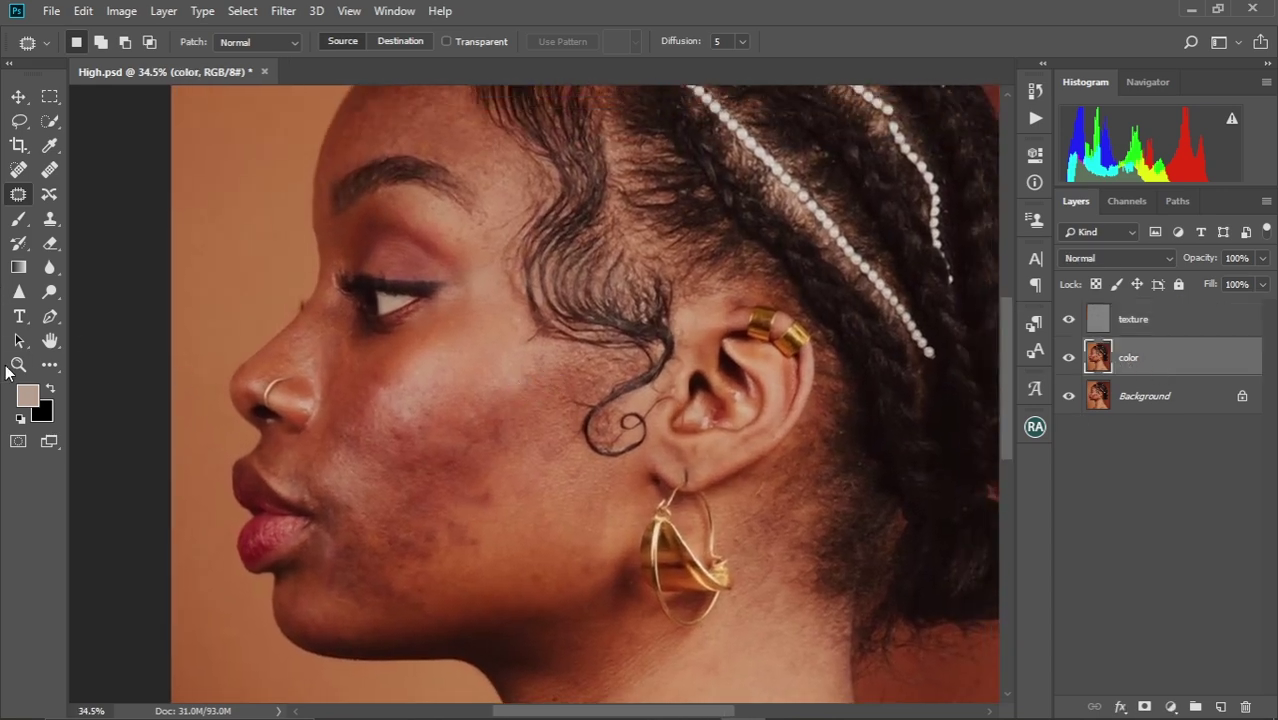
{"action": "left_click", "coordinate": [54, 365]}
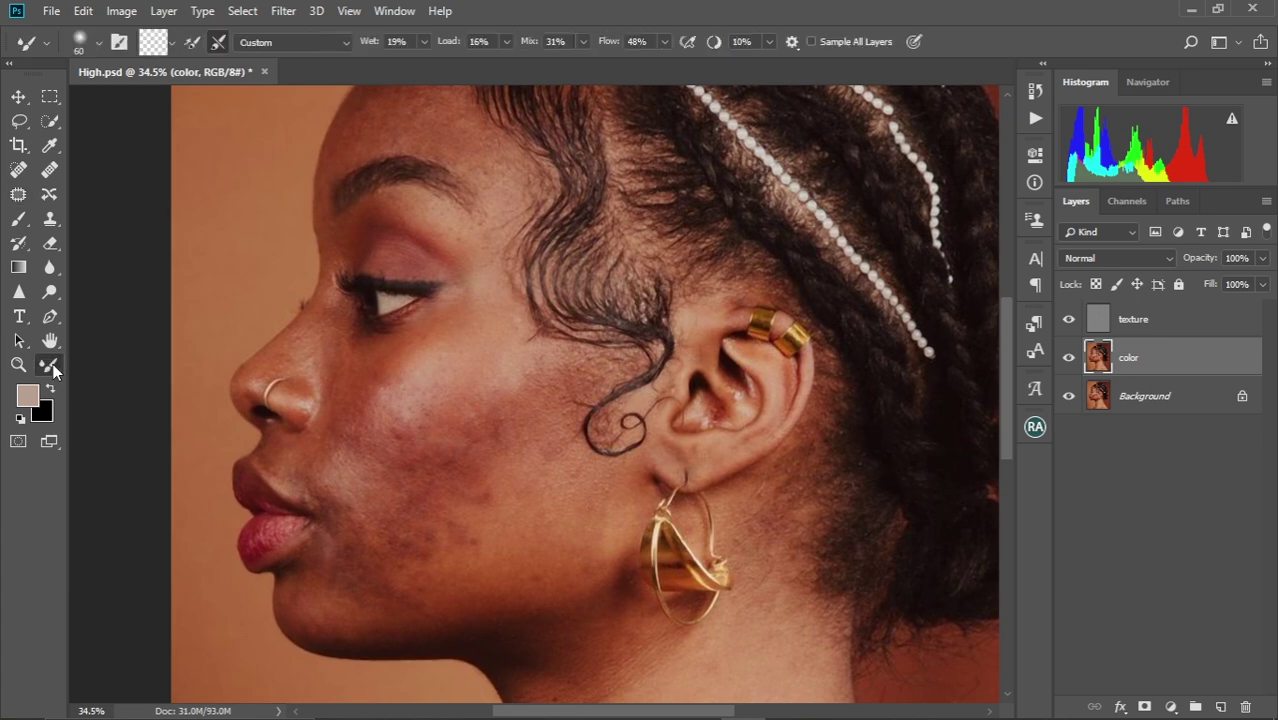
{"action": "left_click", "coordinate": [97, 42]}
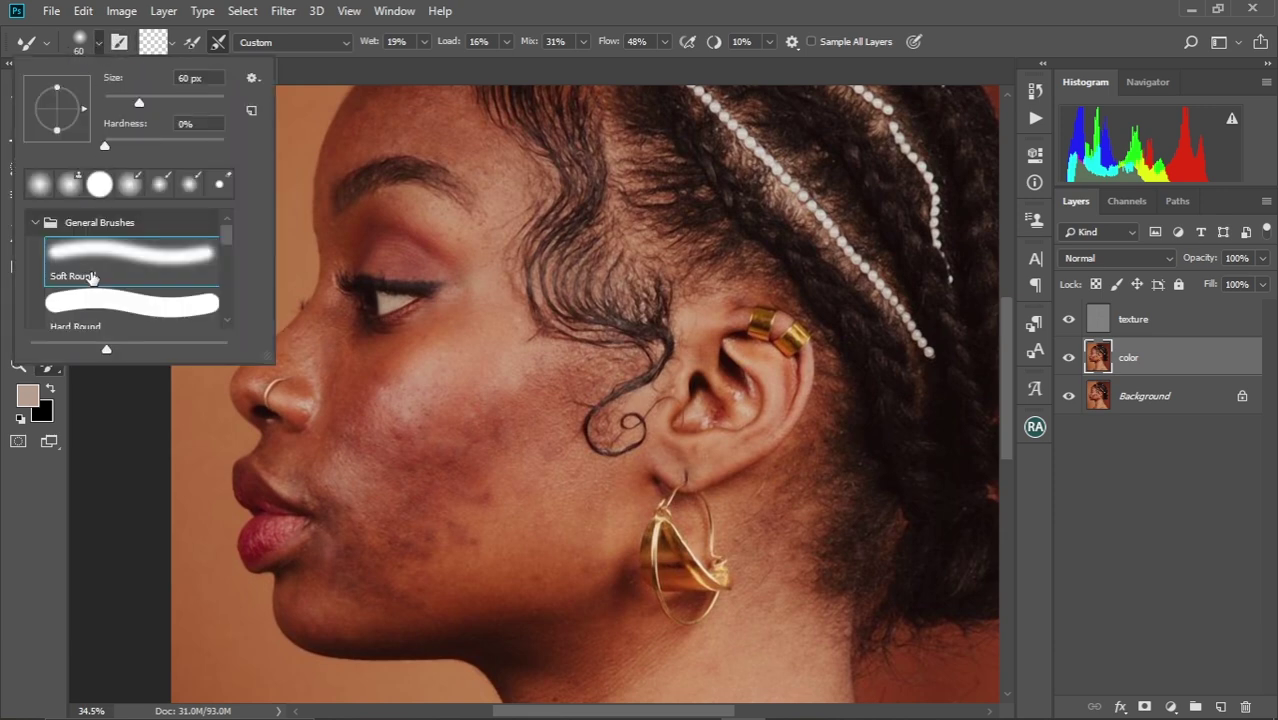
{"action": "left_click", "coordinate": [272, 75]}
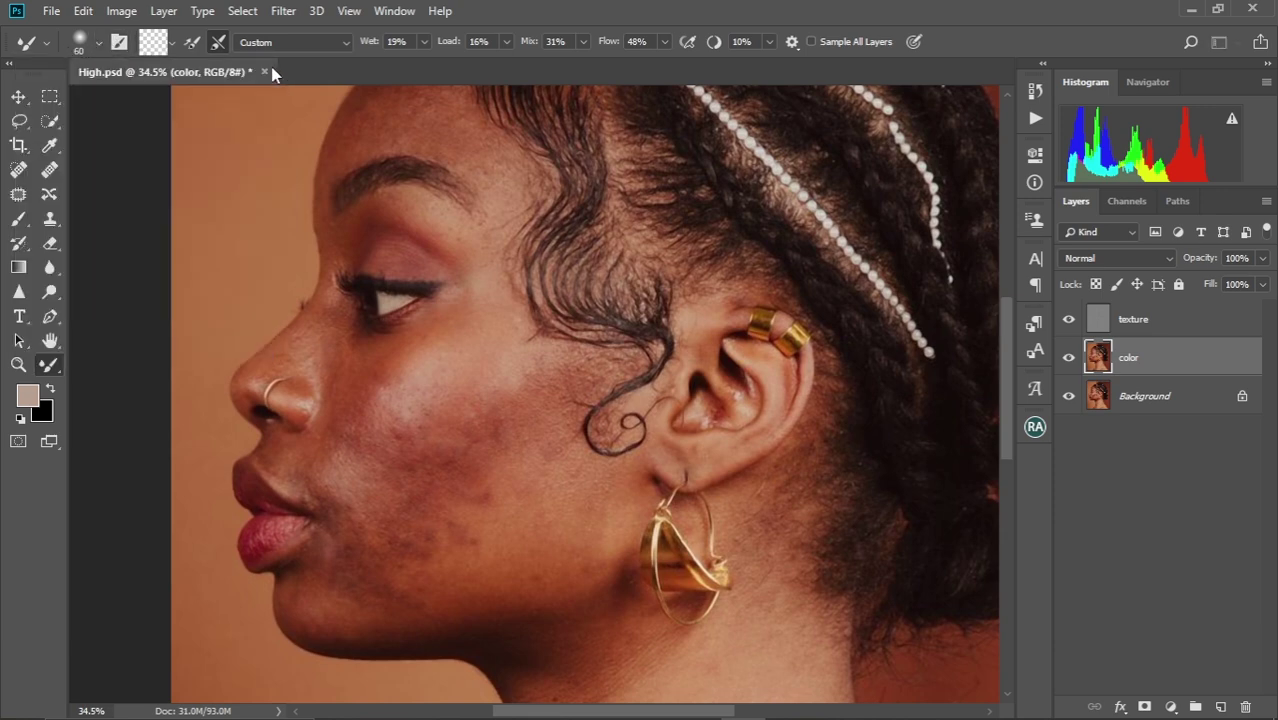
{"action": "left_click", "coordinate": [172, 43]}
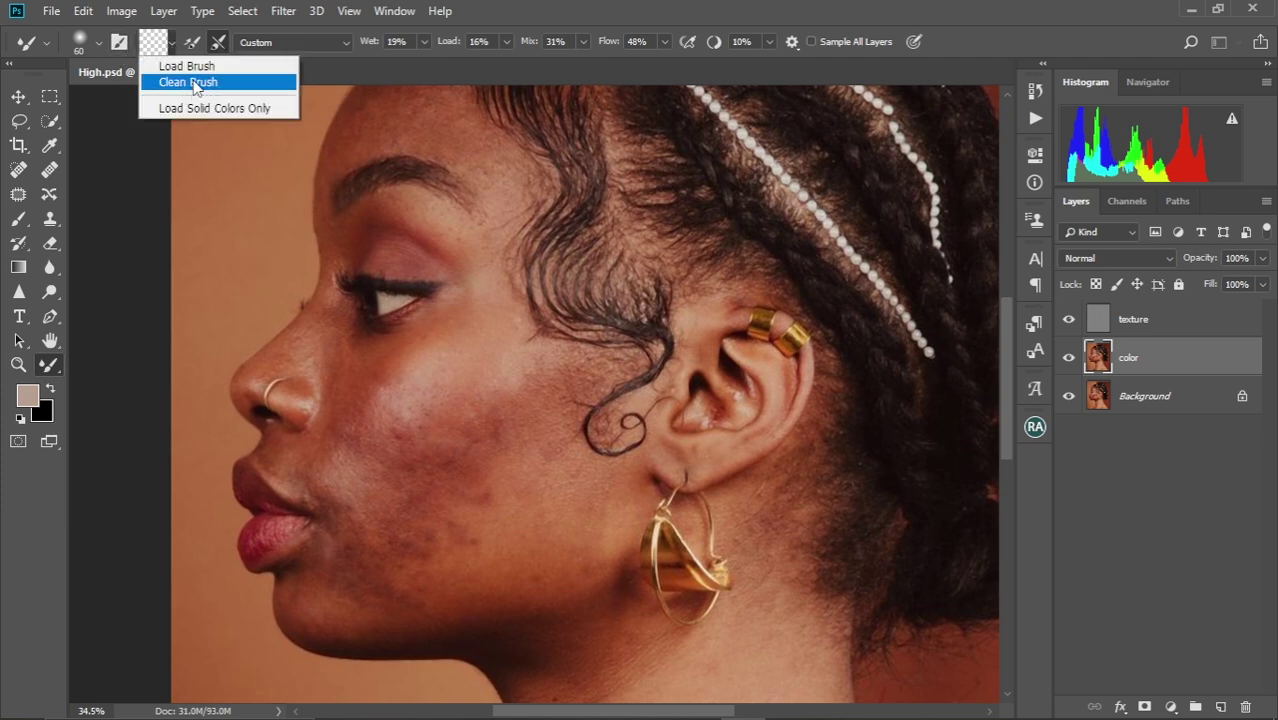
{"action": "left_click", "coordinate": [195, 83]}
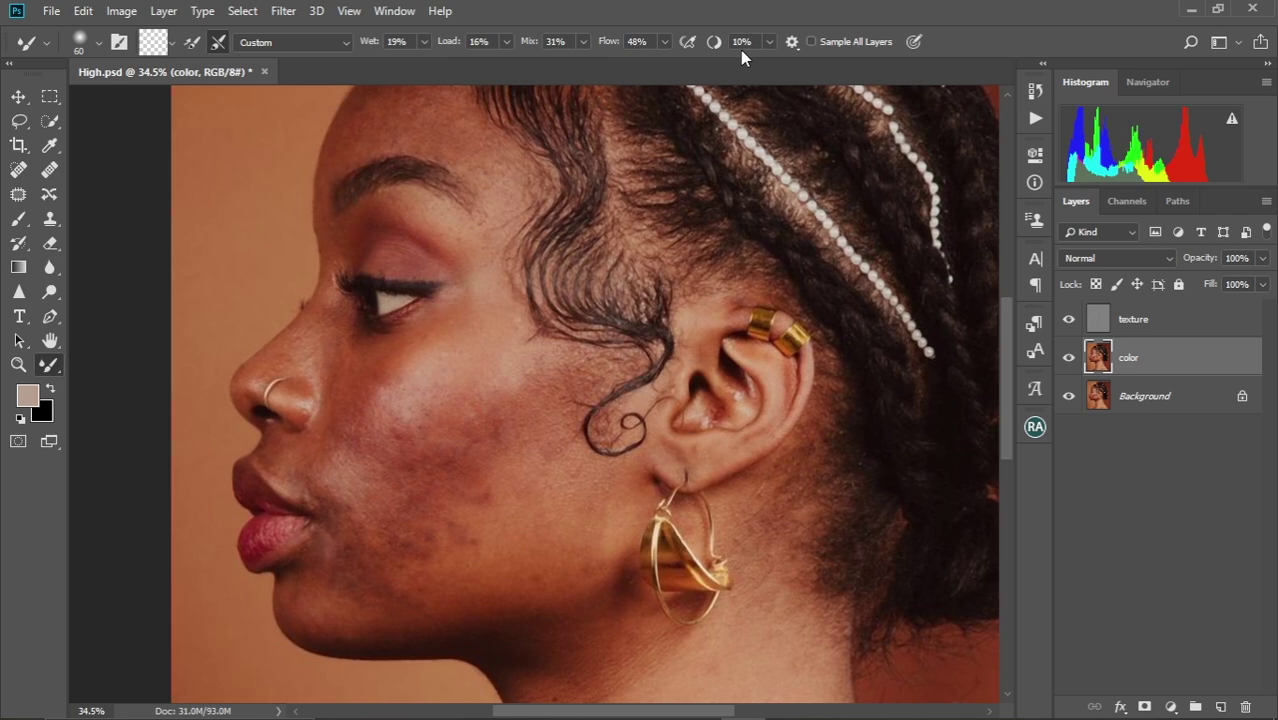
Blend the blotchy tones on the lower cheek and jaw of the color layer, reducing the brush from 200 to 125 px
{"action": "scroll", "coordinate": [476, 382], "scroll_direction": "down", "scroll_amount": 3}
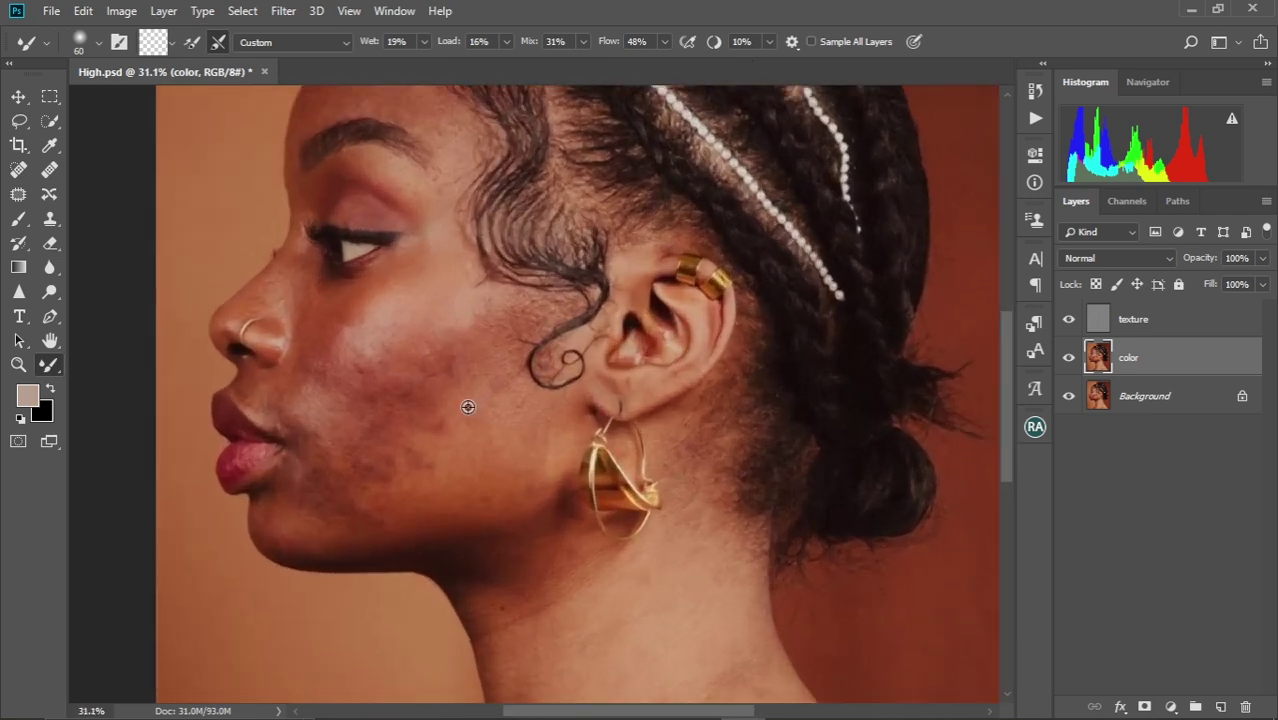
{"action": "scroll", "coordinate": [467, 406], "scroll_direction": "down", "scroll_amount": 3}
{"action": "scroll", "coordinate": [467, 406], "scroll_direction": "up", "scroll_amount": 5}
{"action": "left_click_drag", "start_coordinate": [486, 315], "coordinate": [570, 391]}
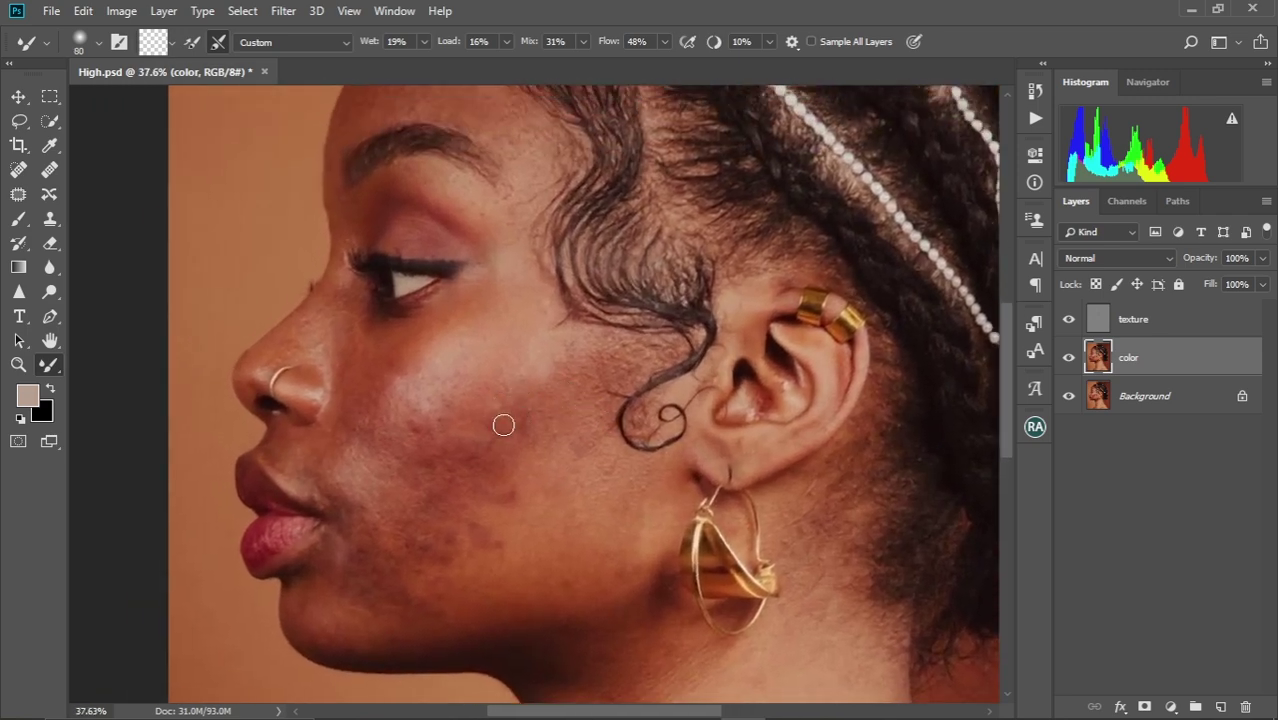
{"action": "key", "text": "bracketright"}
{"action": "key", "text": "bracketright"}
{"action": "left_click_drag", "start_coordinate": [484, 552], "coordinate": [502, 466]}
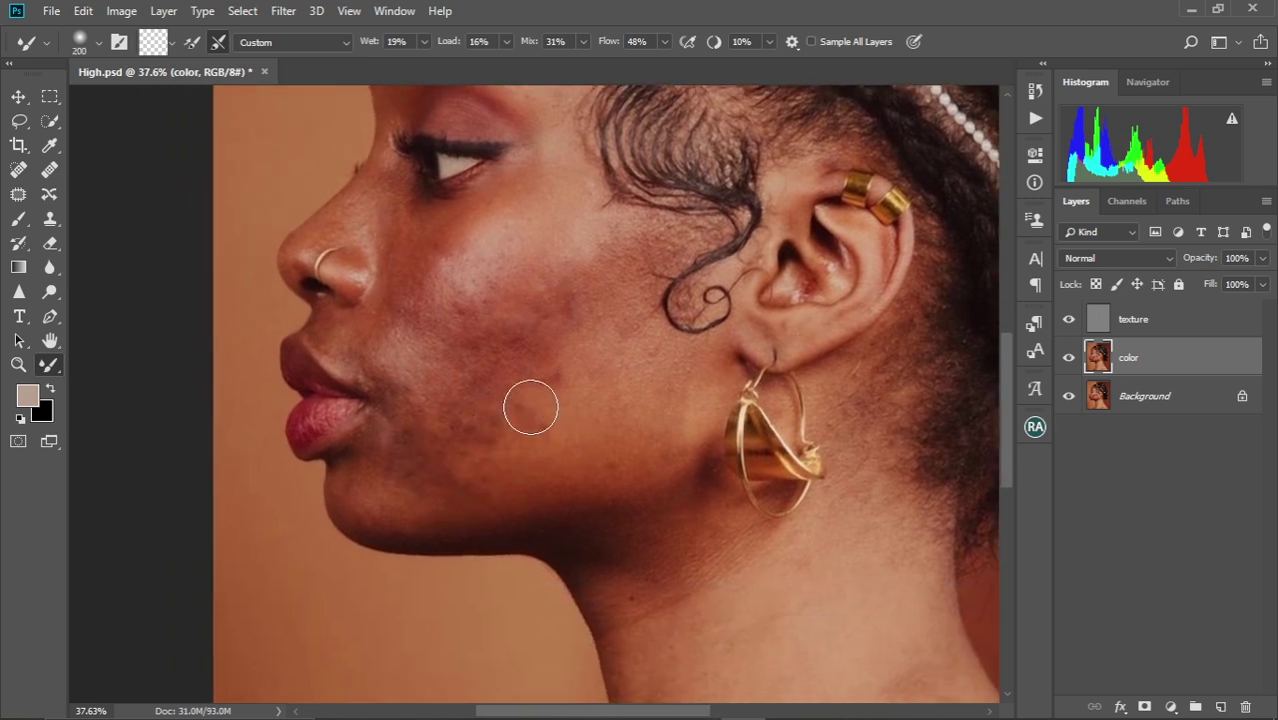
{"action": "mouse_move", "coordinate": [469, 448]}
{"action": "left_mouse_down"}
{"action": "mouse_move", "coordinate": [456, 486]}
{"action": "mouse_move", "coordinate": [502, 454]}
{"action": "left_mouse_up"}
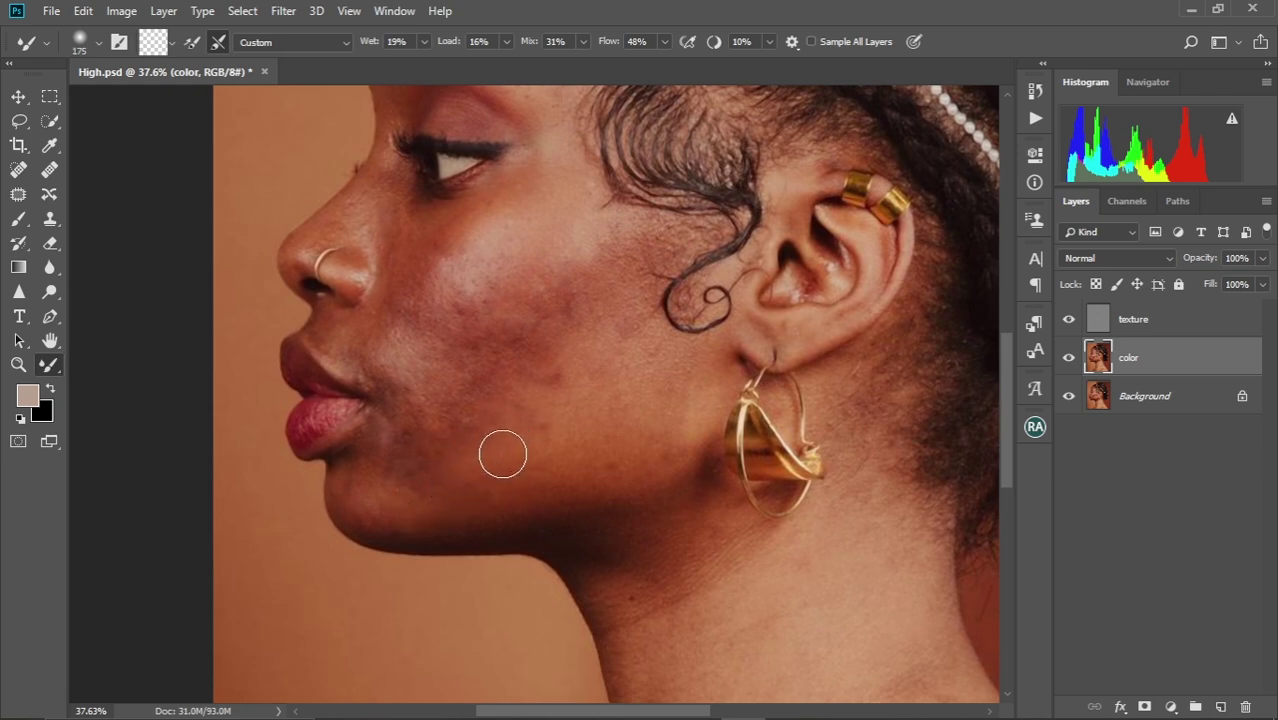
{"action": "mouse_move", "coordinate": [502, 454]}
{"action": "left_mouse_down"}
{"action": "mouse_move", "coordinate": [413, 545]}
{"action": "mouse_move", "coordinate": [481, 496]}
{"action": "mouse_move", "coordinate": [500, 460]}
{"action": "mouse_move", "coordinate": [421, 498]}
{"action": "mouse_move", "coordinate": [500, 468]}
{"action": "mouse_move", "coordinate": [450, 445]}
{"action": "mouse_move", "coordinate": [377, 467]}
{"action": "mouse_move", "coordinate": [440, 413]}
{"action": "mouse_move", "coordinate": [372, 456]}
{"action": "mouse_move", "coordinate": [453, 401]}
{"action": "mouse_move", "coordinate": [407, 458]}
{"action": "mouse_move", "coordinate": [443, 447]}
{"action": "mouse_move", "coordinate": [350, 491]}
{"action": "mouse_move", "coordinate": [382, 507]}
{"action": "mouse_move", "coordinate": [432, 499]}
{"action": "mouse_move", "coordinate": [364, 519]}
{"action": "mouse_move", "coordinate": [459, 488]}
{"action": "mouse_move", "coordinate": [431, 491]}
{"action": "mouse_move", "coordinate": [466, 459]}
{"action": "mouse_move", "coordinate": [388, 494]}
{"action": "mouse_move", "coordinate": [449, 437]}
{"action": "mouse_move", "coordinate": [382, 502]}
{"action": "left_mouse_up"}
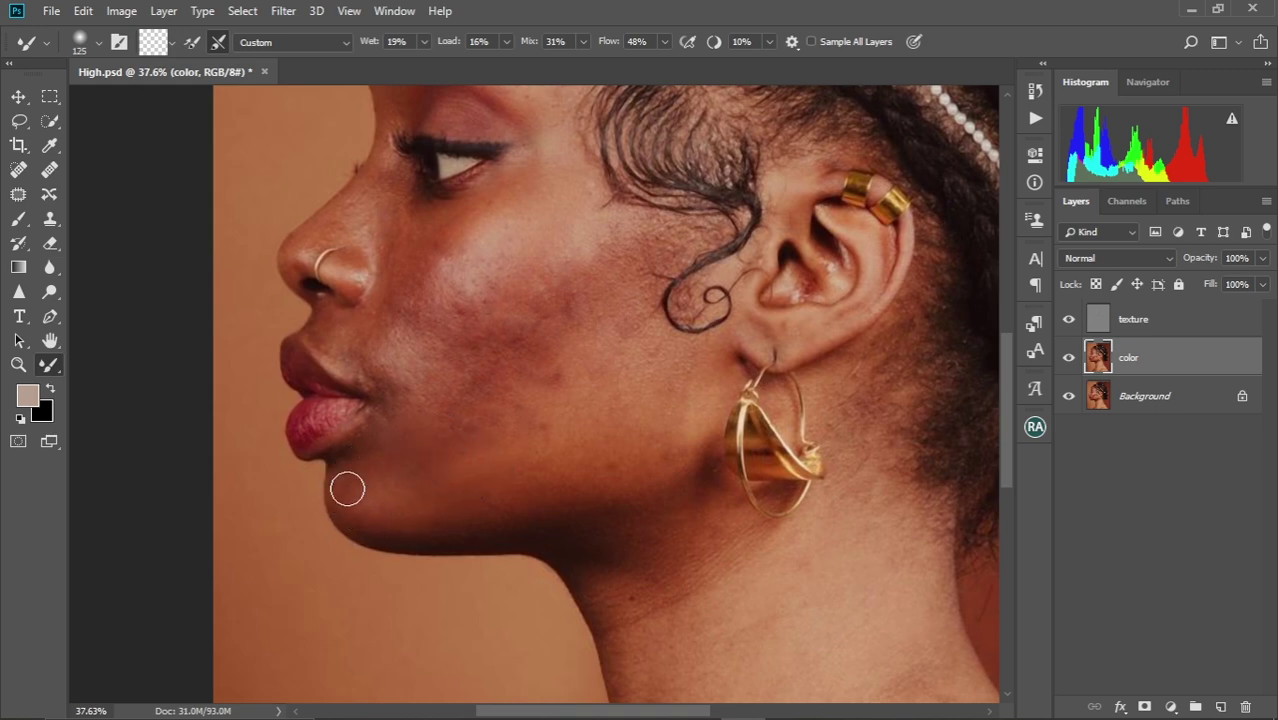
Smooth the dark patches on the cheek beside the mouth with a larger Mixer Brush, blending down toward the jaw
{"action": "key", "text": "bracketright"}
{"action": "key", "text": "bracketright"}
{"action": "mouse_move", "coordinate": [397, 463]}
{"action": "left_mouse_down"}
{"action": "mouse_move", "coordinate": [365, 490]}
{"action": "mouse_move", "coordinate": [441, 460]}
{"action": "mouse_move", "coordinate": [389, 499]}
{"action": "mouse_move", "coordinate": [463, 479]}
{"action": "mouse_move", "coordinate": [438, 496]}
{"action": "mouse_move", "coordinate": [477, 471]}
{"action": "mouse_move", "coordinate": [455, 454]}
{"action": "mouse_move", "coordinate": [381, 487]}
{"action": "mouse_move", "coordinate": [488, 405]}
{"action": "mouse_move", "coordinate": [453, 396]}
{"action": "mouse_move", "coordinate": [447, 420]}
{"action": "mouse_move", "coordinate": [432, 422]}
{"action": "mouse_move", "coordinate": [441, 397]}
{"action": "mouse_move", "coordinate": [403, 437]}
{"action": "left_mouse_up"}
{"action": "key", "text": "bracketleft"}
{"action": "key", "text": "bracketright"}
{"action": "key", "text": "bracketright"}
{"action": "key", "text": "bracketright"}
{"action": "mouse_move", "coordinate": [414, 424]}
{"action": "left_mouse_down"}
{"action": "mouse_move", "coordinate": [436, 367]}
{"action": "mouse_move", "coordinate": [410, 386]}
{"action": "mouse_move", "coordinate": [387, 369]}
{"action": "mouse_move", "coordinate": [401, 329]}
{"action": "mouse_move", "coordinate": [386, 366]}
{"action": "mouse_move", "coordinate": [418, 288]}
{"action": "mouse_move", "coordinate": [430, 376]}
{"action": "mouse_move", "coordinate": [479, 332]}
{"action": "mouse_move", "coordinate": [467, 385]}
{"action": "mouse_move", "coordinate": [450, 398]}
{"action": "mouse_move", "coordinate": [499, 353]}
{"action": "mouse_move", "coordinate": [455, 379]}
{"action": "mouse_move", "coordinate": [489, 326]}
{"action": "mouse_move", "coordinate": [440, 369]}
{"action": "mouse_move", "coordinate": [488, 307]}
{"action": "mouse_move", "coordinate": [420, 348]}
{"action": "mouse_move", "coordinate": [485, 288]}
{"action": "mouse_move", "coordinate": [457, 372]}
{"action": "mouse_move", "coordinate": [506, 371]}
{"action": "mouse_move", "coordinate": [464, 394]}
{"action": "mouse_move", "coordinate": [517, 436]}
{"action": "mouse_move", "coordinate": [446, 503]}
{"action": "left_mouse_up"}
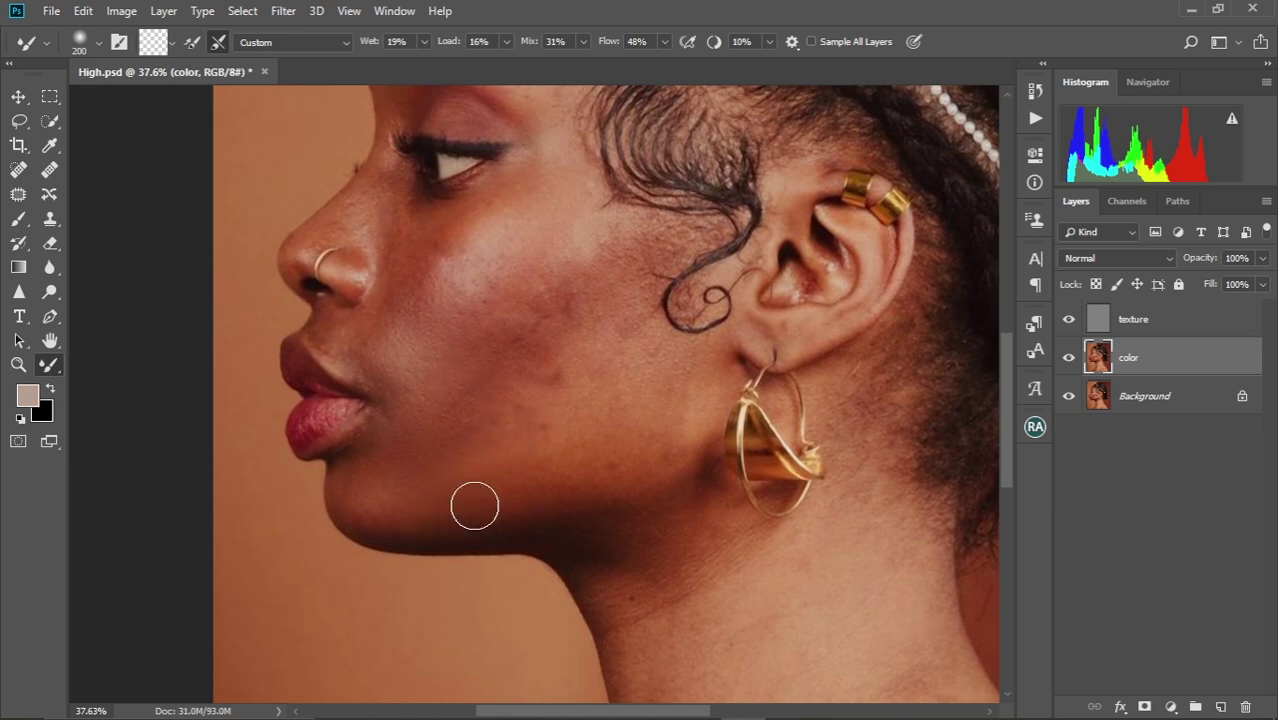
Blend the skin tones on the chin and along the front jawline with a smaller brush of about 125 px
{"action": "key", "text": "bracketleft"}
{"action": "key", "text": "bracketleft"}
{"action": "key", "text": "bracketleft"}
{"action": "mouse_move", "coordinate": [361, 515]}
{"action": "left_mouse_down"}
{"action": "mouse_move", "coordinate": [399, 520]}
{"action": "mouse_move", "coordinate": [414, 501]}
{"action": "mouse_move", "coordinate": [348, 481]}
{"action": "mouse_move", "coordinate": [397, 516]}
{"action": "mouse_move", "coordinate": [443, 502]}
{"action": "mouse_move", "coordinate": [399, 494]}
{"action": "mouse_move", "coordinate": [442, 448]}
{"action": "mouse_move", "coordinate": [362, 476]}
{"action": "mouse_move", "coordinate": [375, 482]}
{"action": "left_mouse_up"}
{"action": "key", "text": "bracketleft"}
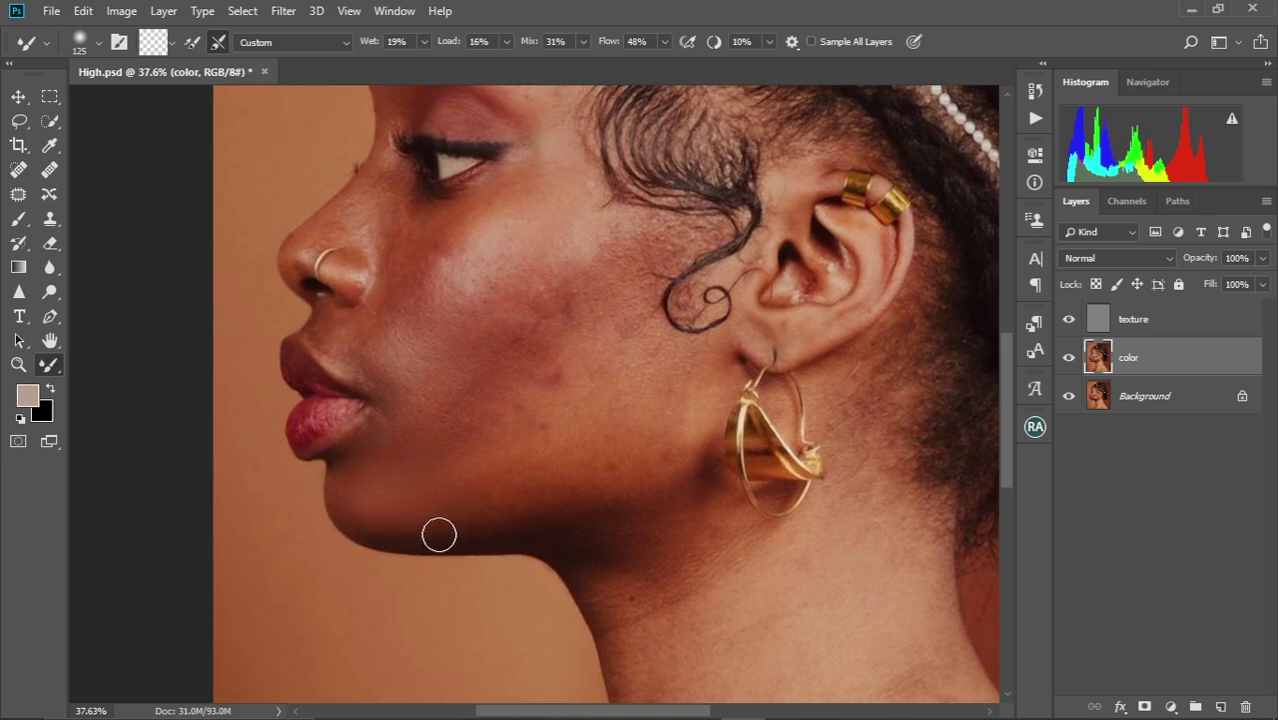
Even out the tones from the mid cheek back toward the earring, working with a large brush and reducing it to 90 px
{"action": "key", "text": "bracketright"}
{"action": "key", "text": "bracketright"}
{"action": "key", "text": "bracketright"}
{"action": "key", "text": "bracketright"}
{"action": "key", "text": "bracketright"}
{"action": "key", "text": "bracketright"}
{"action": "key", "text": "bracketright"}
{"action": "left_click_drag", "start_coordinate": [508, 462], "coordinate": [559, 430]}
{"action": "key", "text": "bracketleft"}
{"action": "key", "text": "bracketleft"}
{"action": "key", "text": "bracketleft"}
{"action": "key", "text": "bracketleft"}
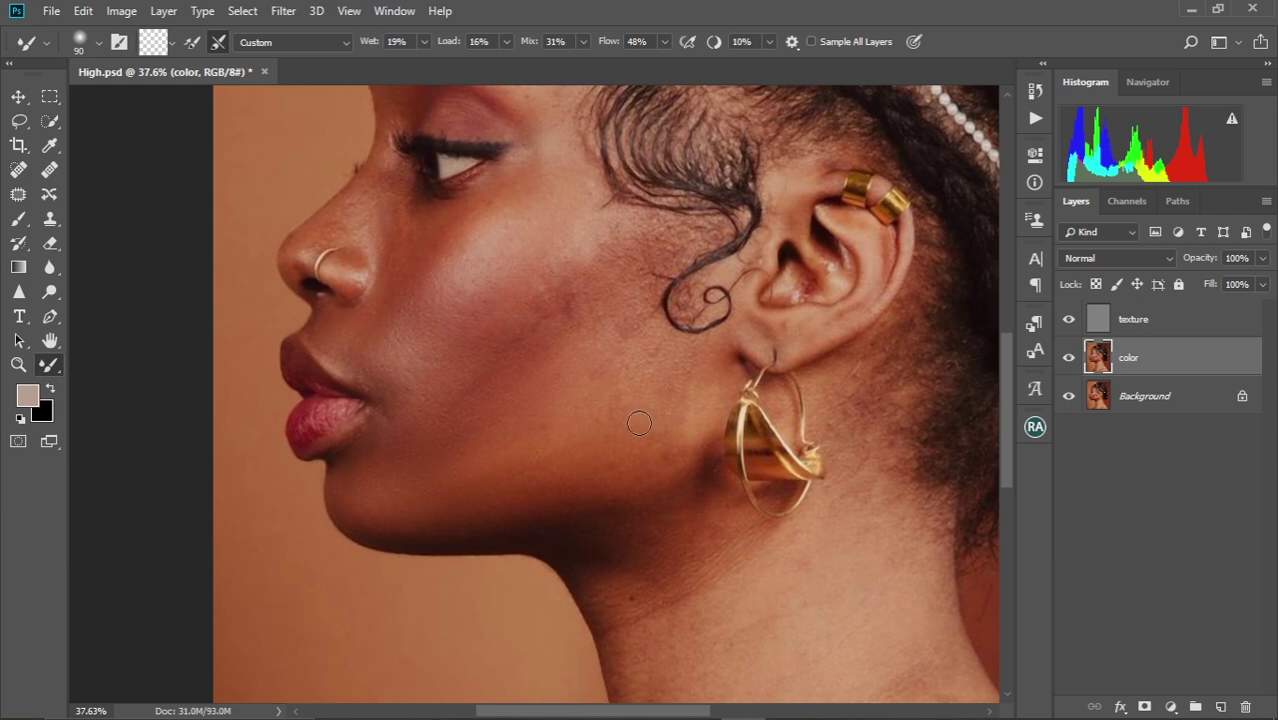
Blend the dark discoloration on the upper cheek and cheekbone with a brush of about 200 px
{"action": "key", "text": "bracketright"}
{"action": "key", "text": "bracketright"}
{"action": "key", "text": "bracketright"}
{"action": "key", "text": "bracketright"}
{"action": "key", "text": "bracketleft"}
{"action": "key", "text": "bracketleft"}
{"action": "key", "text": "bracketright"}
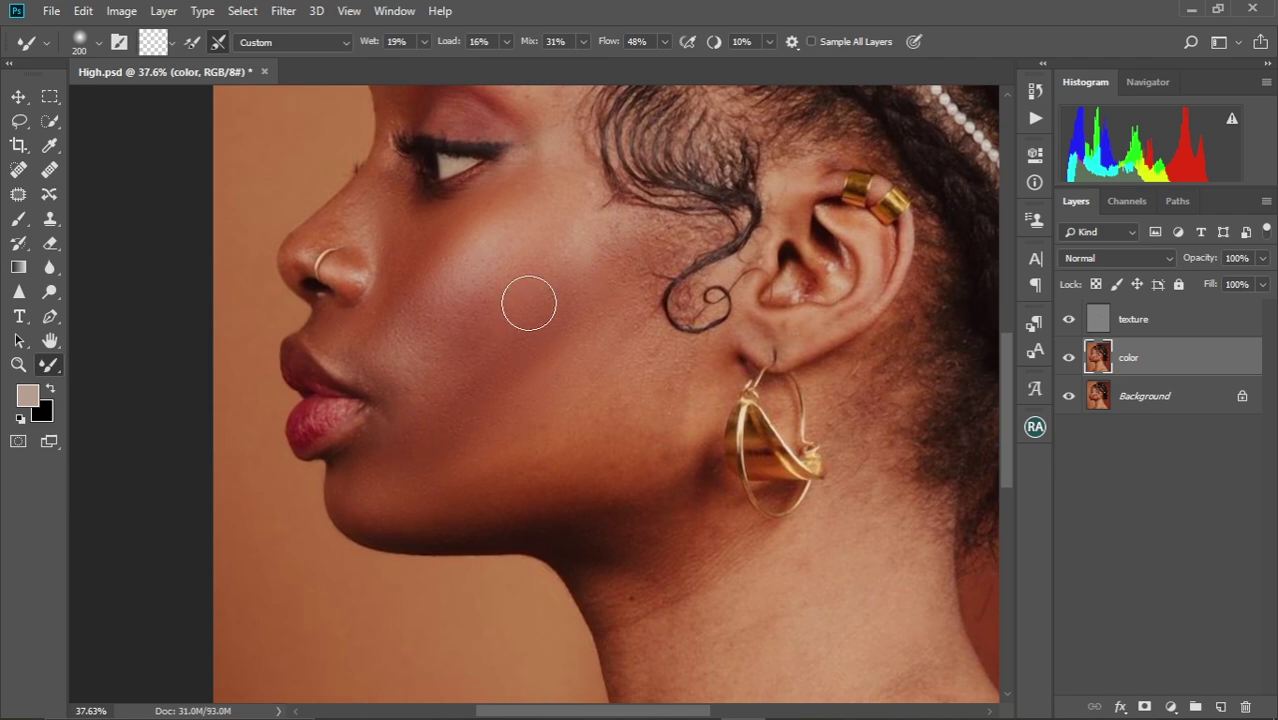
Smooth the forehead and the skin around the eyebrow and eyelid, varying the brush size to stay clear of the hair
{"action": "scroll", "coordinate": [525, 314], "scroll_direction": "up", "scroll_amount": 5}
{"action": "key", "text": "bracketleft"}
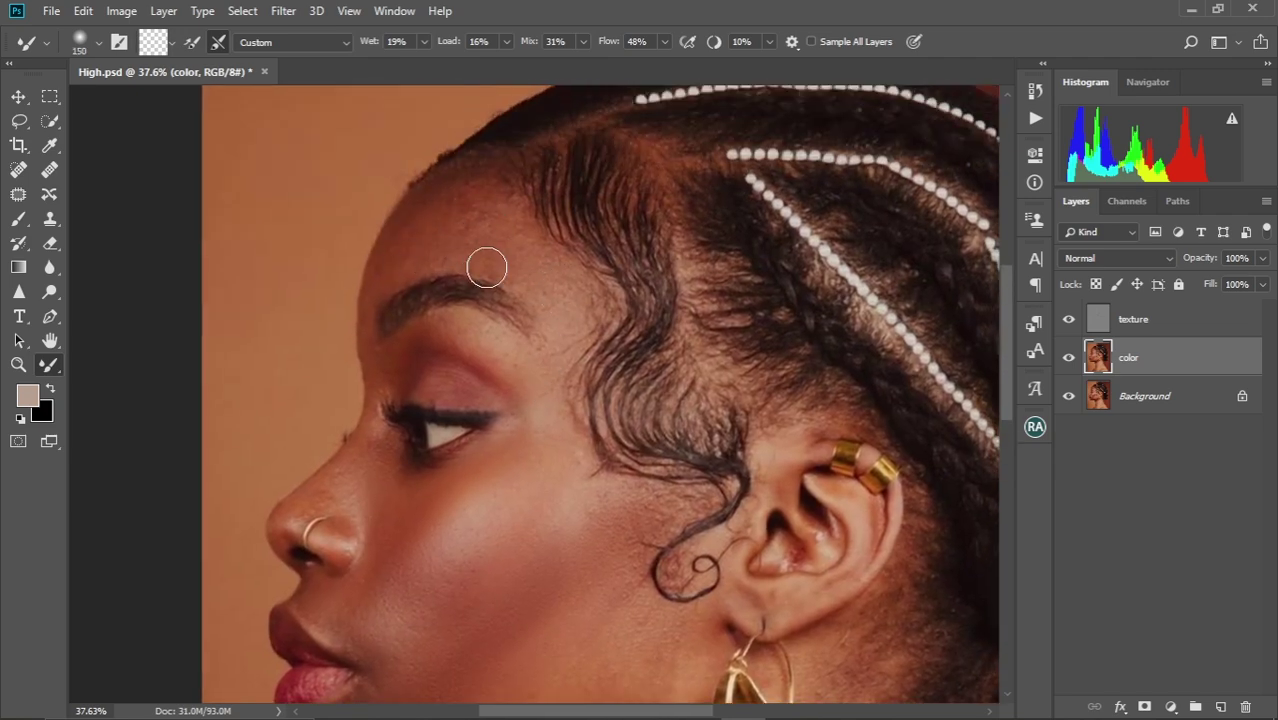
{"action": "key", "text": "bracketleft"}
{"action": "key", "text": "bracketleft"}
{"action": "key", "text": "bracketleft"}
{"action": "key", "text": "bracketleft"}
{"action": "key", "text": "bracketright"}
{"action": "key", "text": "bracketright"}
{"action": "key", "text": "bracketright"}
{"action": "key", "text": "bracketright"}
{"action": "key", "text": "bracketright"}
{"action": "key", "text": "bracketright"}
{"action": "key", "text": "bracketleft"}
{"action": "key", "text": "bracketleft"}
{"action": "key", "text": "bracketleft"}
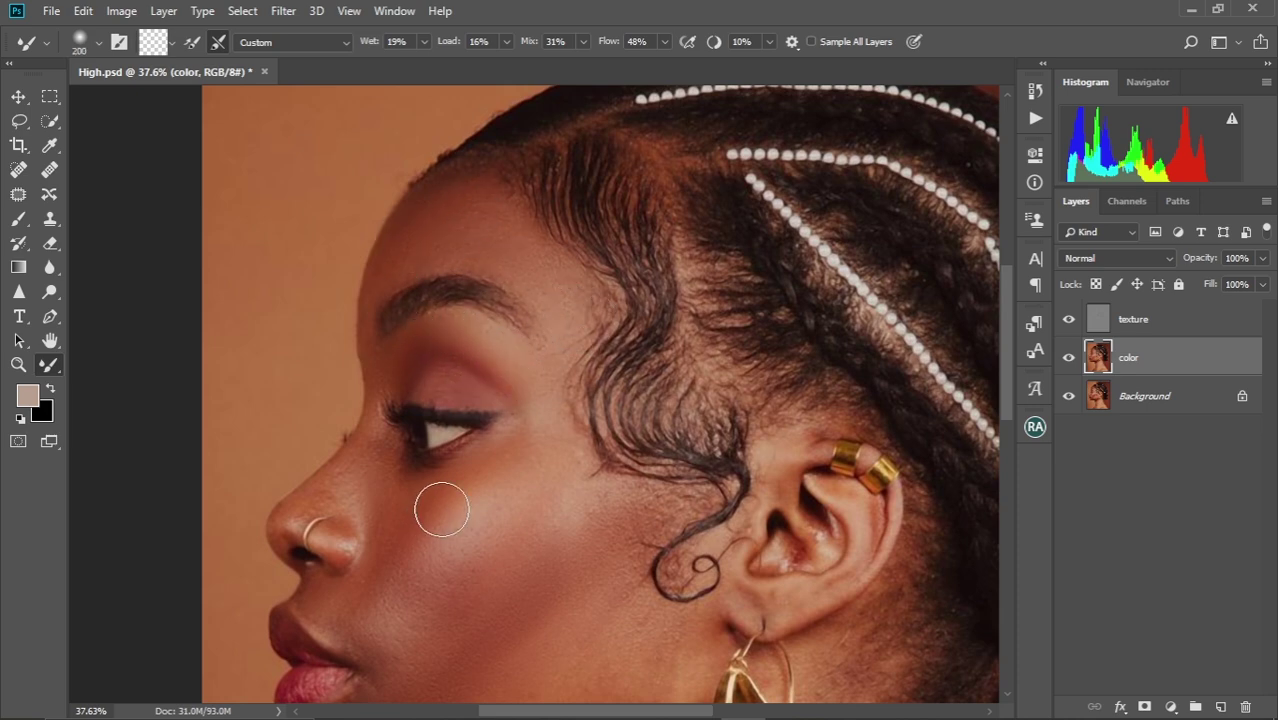
Blend the tones under the eye and beside the nose at 150 px, and touch up the forehead hairline at 200 px
{"action": "key", "text": "bracketleft"}
{"action": "key", "text": "bracketleft"}
{"action": "key", "text": "bracketleft"}
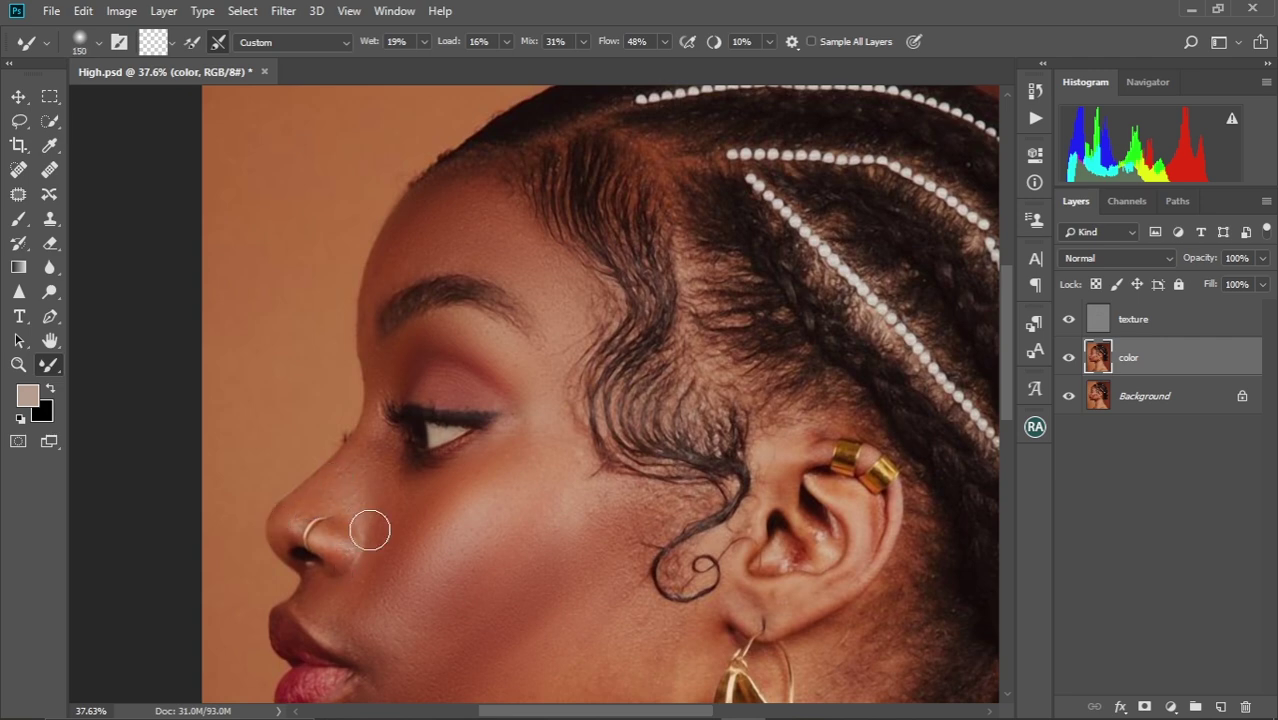
{"action": "key", "text": "bracketright"}
{"action": "key", "text": "bracketright"}
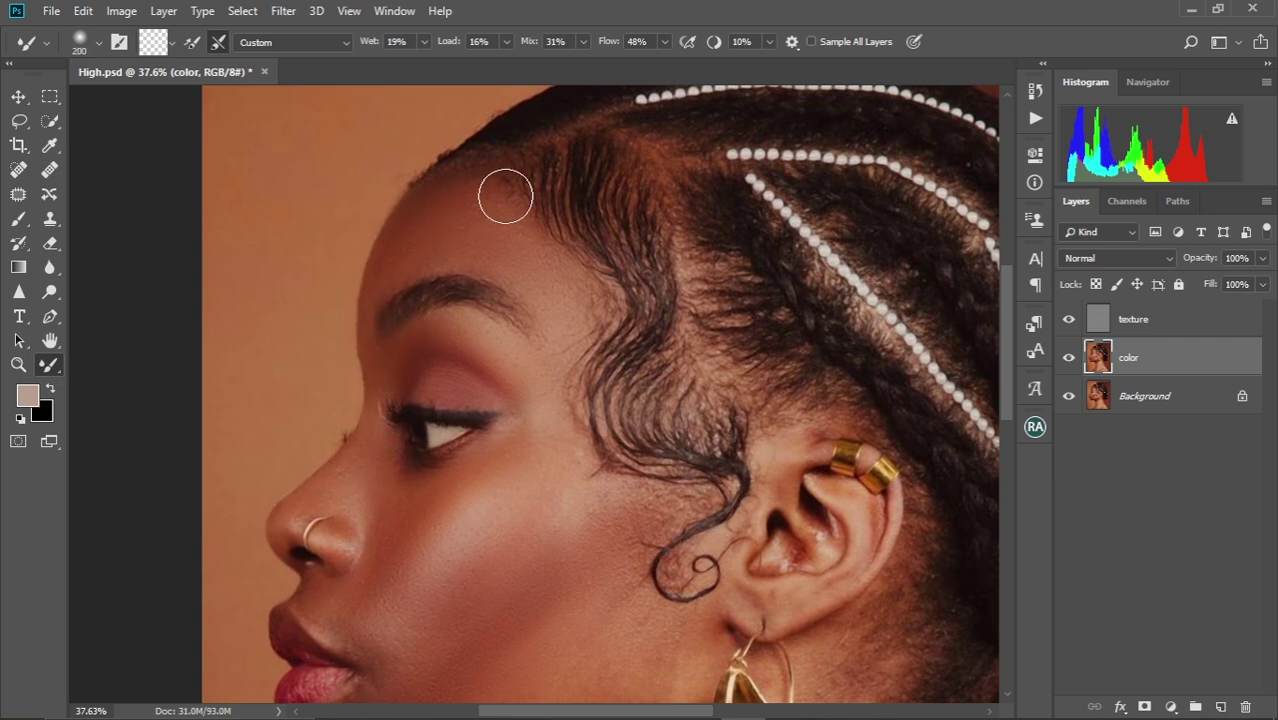
Refine the nose area with a small brush and the cheek's highlight and shadow transitions with a 200 px brush
{"action": "scroll", "coordinate": [469, 197], "scroll_direction": "down", "scroll_amount": 3}
{"action": "key", "text": "bracketleft"}
{"action": "key", "text": "bracketleft"}
{"action": "key", "text": "bracketleft"}
{"action": "key", "text": "bracketleft"}
{"action": "key", "text": "bracketleft"}
{"action": "key", "text": "bracketleft"}
{"action": "key", "text": "bracketright"}
{"action": "key", "text": "bracketright"}
{"action": "key", "text": "bracketright"}
{"action": "key", "text": "bracketright"}
{"action": "key", "text": "bracketright"}
{"action": "key", "text": "bracketright"}
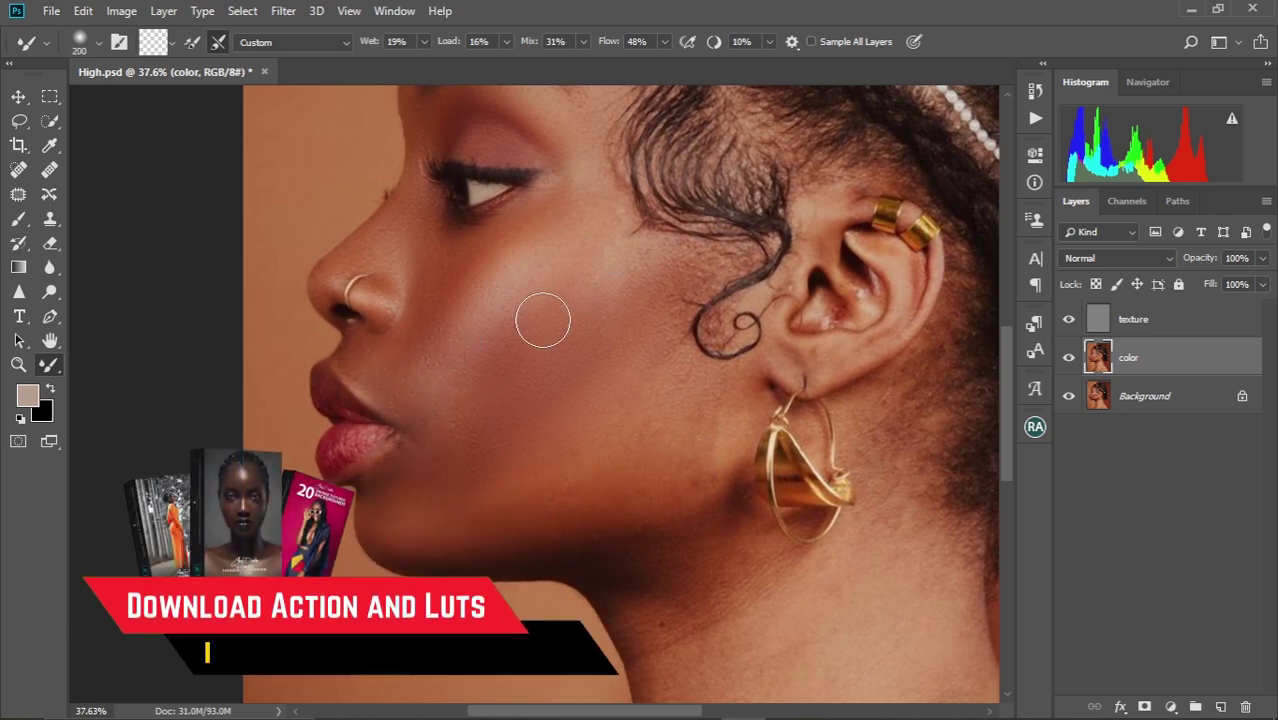
Blend the skin in front of the ear around the curled hair strand, starting with a 125 px brush
{"action": "left_click_drag", "start_coordinate": [731, 386], "coordinate": [659, 355]}
{"action": "key", "text": "bracketleft"}
{"action": "key", "text": "bracketleft"}
{"action": "key", "text": "bracketleft"}
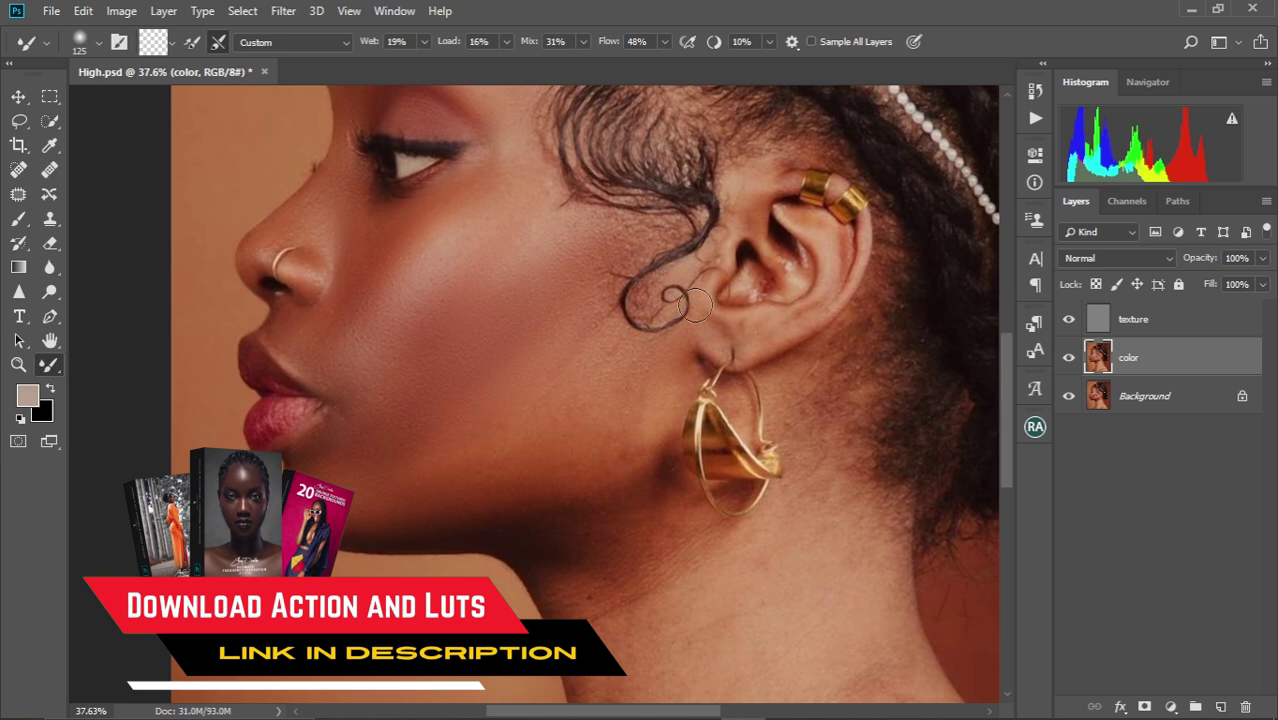
{"action": "key", "text": "bracketright"}
{"action": "key", "text": "bracketright"}
{"action": "key", "text": "bracketright"}
{"action": "key", "text": "bracketright"}
{"action": "key", "text": "bracketright"}
Smooth the skin between the jaw and the earring at 125 px, and the front of the neck at 175 px
{"action": "left_click_drag", "start_coordinate": [621, 575], "coordinate": [597, 465]}
{"action": "key", "text": "bracketleft"}
{"action": "key", "text": "bracketleft"}
{"action": "key", "text": "bracketleft"}
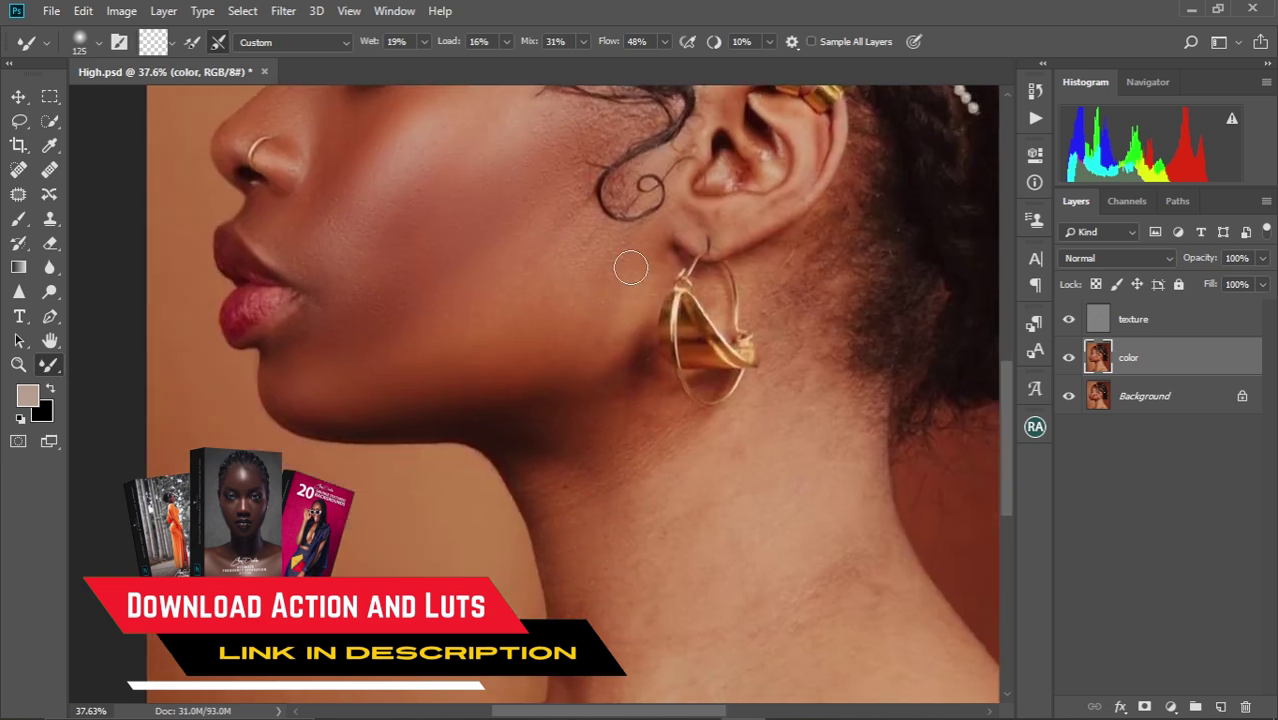
{"action": "left_click_drag", "start_coordinate": [583, 341], "coordinate": [628, 262]}
{"action": "left_click_drag", "start_coordinate": [636, 598], "coordinate": [619, 508]}
{"action": "left_click_drag", "start_coordinate": [600, 580], "coordinate": [574, 630]}
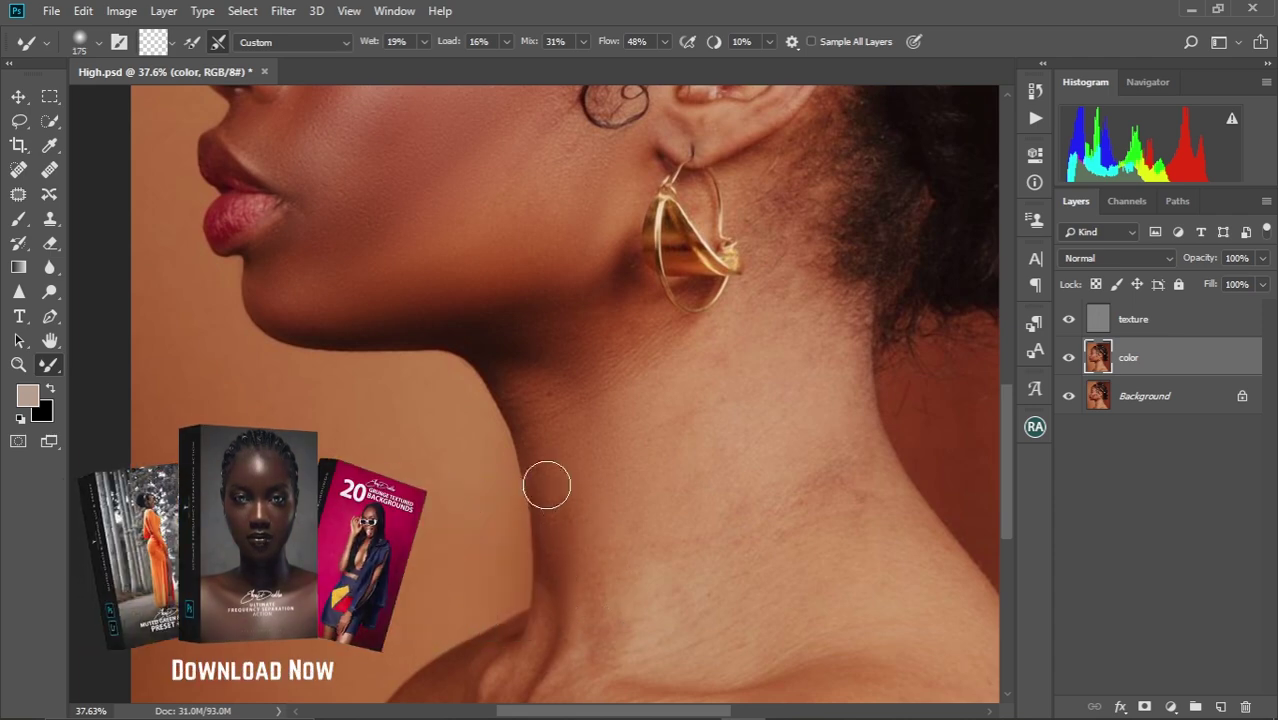
Rotate the canvas and blend the blotchy tones across the neck and shoulder with a 250 px Mixer Brush
{"action": "key", "text": "bracketright"}
{"action": "key", "text": "bracketright"}
{"action": "mouse_move", "coordinate": [752, 505]}
{"action": "left_mouse_down"}
{"action": "mouse_move", "coordinate": [707, 337]}
{"action": "mouse_move", "coordinate": [656, 403]}
{"action": "left_mouse_up"}
{"action": "key", "text": "r"}
{"action": "mouse_move", "coordinate": [668, 303]}
{"action": "left_mouse_down"}
{"action": "mouse_move", "coordinate": [699, 380]}
{"action": "mouse_move", "coordinate": [696, 421]}
{"action": "left_mouse_up"}
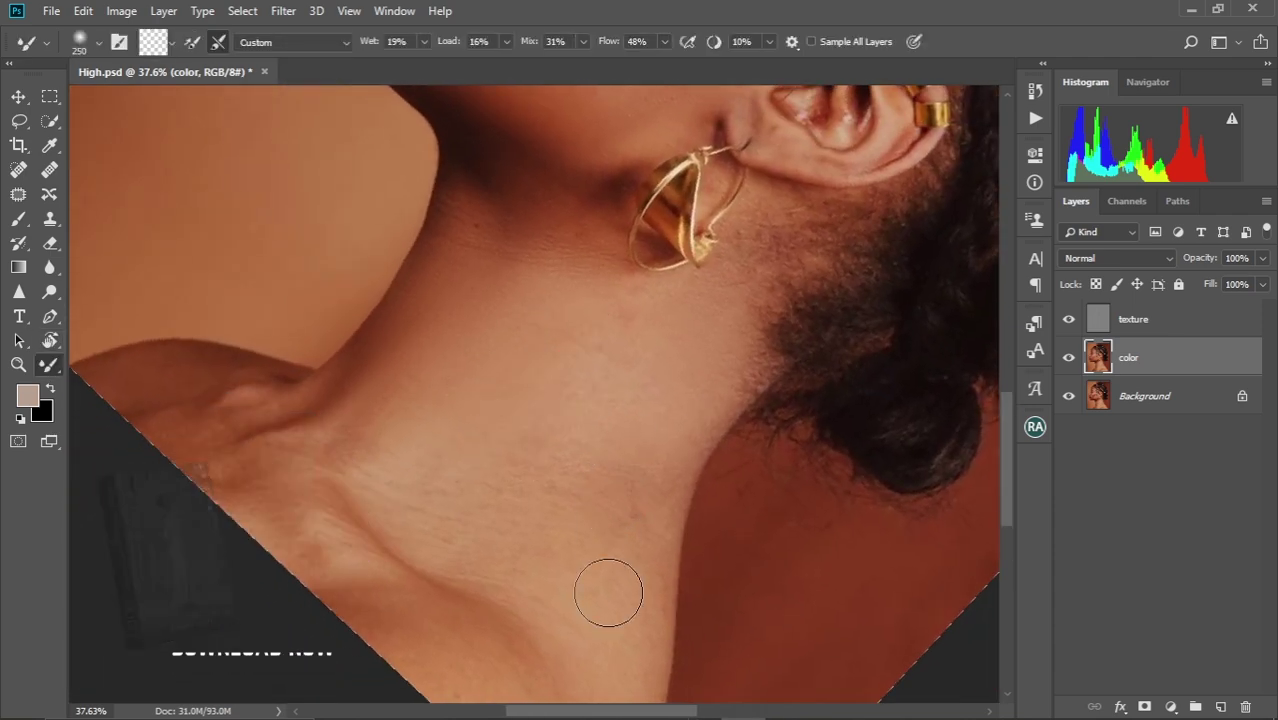
{"action": "mouse_move", "coordinate": [415, 541]}
{"action": "left_mouse_down"}
{"action": "mouse_move", "coordinate": [473, 504]}
{"action": "mouse_move", "coordinate": [445, 402]}
{"action": "mouse_move", "coordinate": [590, 548]}
{"action": "mouse_move", "coordinate": [672, 438]}
{"action": "mouse_move", "coordinate": [565, 435]}
{"action": "mouse_move", "coordinate": [473, 344]}
{"action": "mouse_move", "coordinate": [455, 297]}
{"action": "left_mouse_up"}
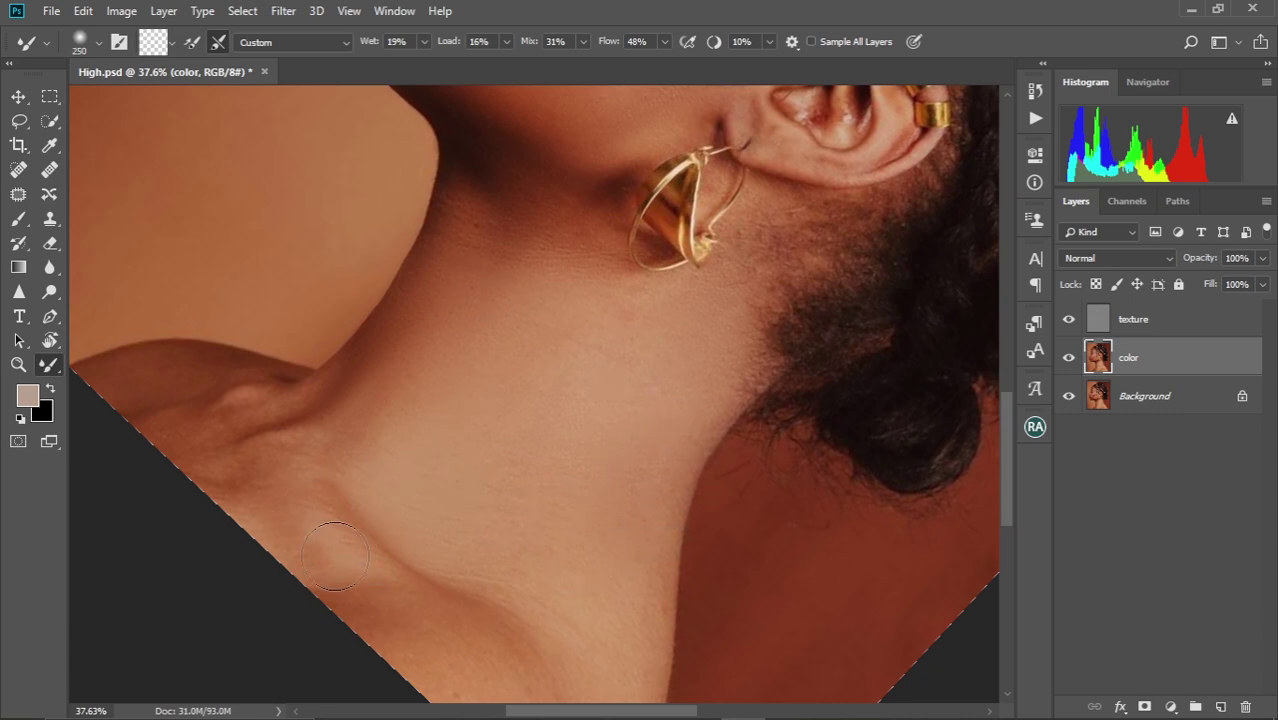
{"action": "left_click_drag", "start_coordinate": [577, 627], "coordinate": [561, 459]}
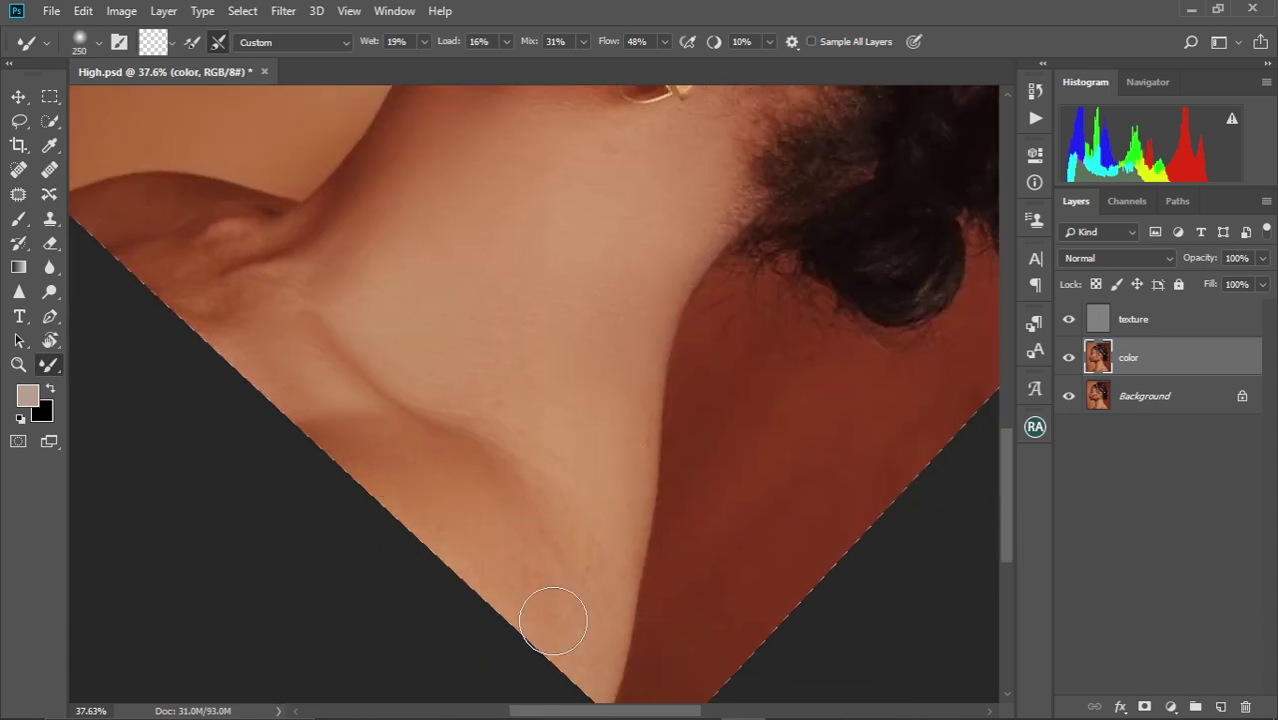
Return the canvas to 0° rotation and smooth the broad area of the neck with a 400 px brush
{"action": "key", "text": "]"}
{"action": "key", "text": "]"}
{"action": "key", "text": "]"}
{"action": "key", "text": "r"}
{"action": "left_click_drag", "start_coordinate": [612, 300], "coordinate": [522, 265]}
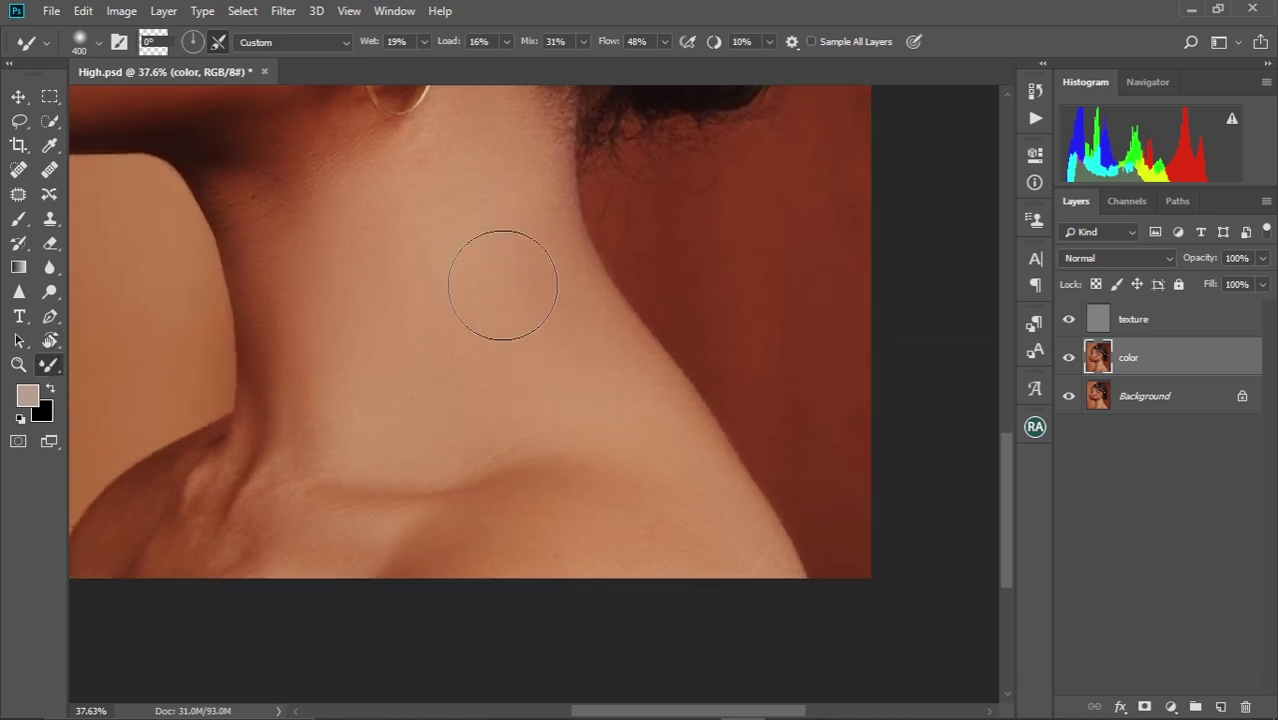
Blend the front edge of the neck and the skin near the collarbone with a smaller brush of about 175 px
{"action": "left_click_drag", "start_coordinate": [283, 371], "coordinate": [593, 354], "text": "space"}
{"action": "key", "text": "["}
{"action": "key", "text": "["}
{"action": "key", "text": "["}
{"action": "key", "text": "["}
{"action": "key", "text": "["}
{"action": "key", "text": "["}
{"action": "key", "text": "["}
{"action": "key", "text": "]"}
{"action": "key", "text": "]"}
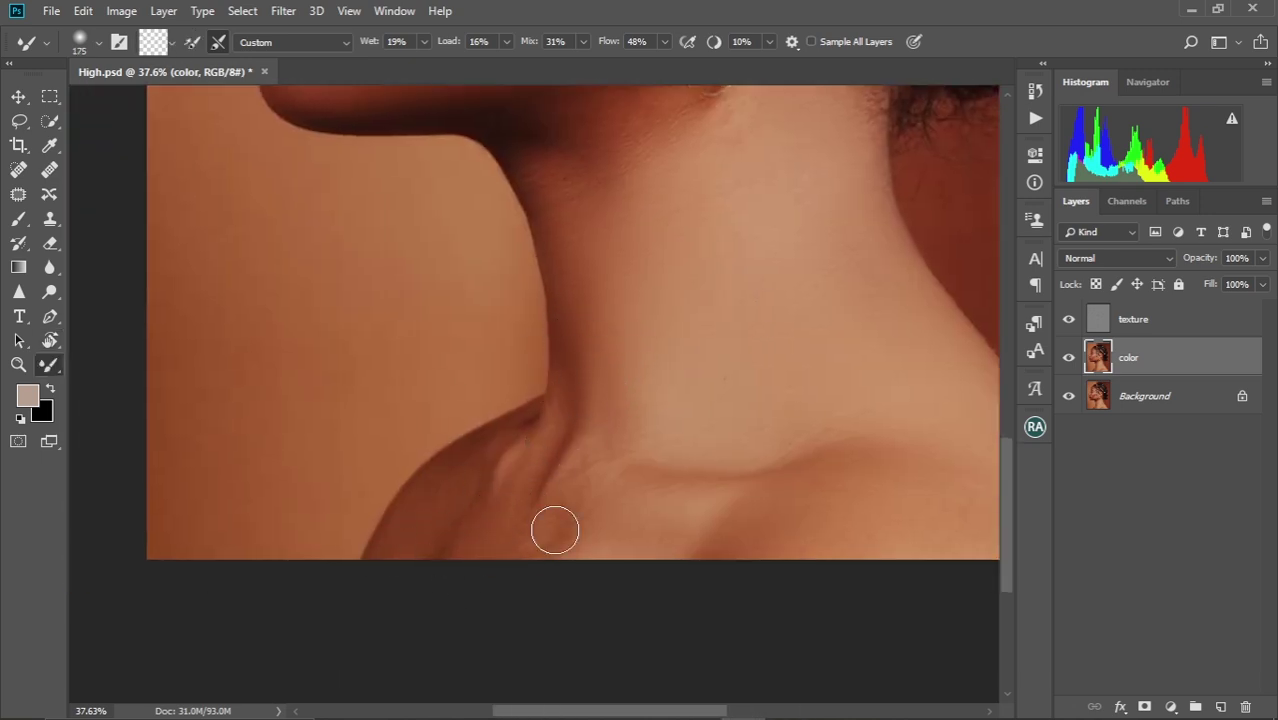
Refine the tones around the collarbone and throat folds with varying brush sizes, and bring the face back into view
{"action": "key", "text": "bracketleft"}
{"action": "key", "text": "bracketleft"}
{"action": "key", "text": "bracketleft"}
{"action": "key", "text": "bracketleft"}
{"action": "key", "text": "bracketleft"}
{"action": "key", "text": "bracketright"}
{"action": "key", "text": "bracketright"}
{"action": "key", "text": "bracketright"}
{"action": "key", "text": "bracketright"}
{"action": "key", "text": "bracketright"}
{"action": "key", "text": "bracketright"}
{"action": "key", "text": "h"}
{"action": "left_click_drag", "start_coordinate": [605, 566], "coordinate": [505, 390]}
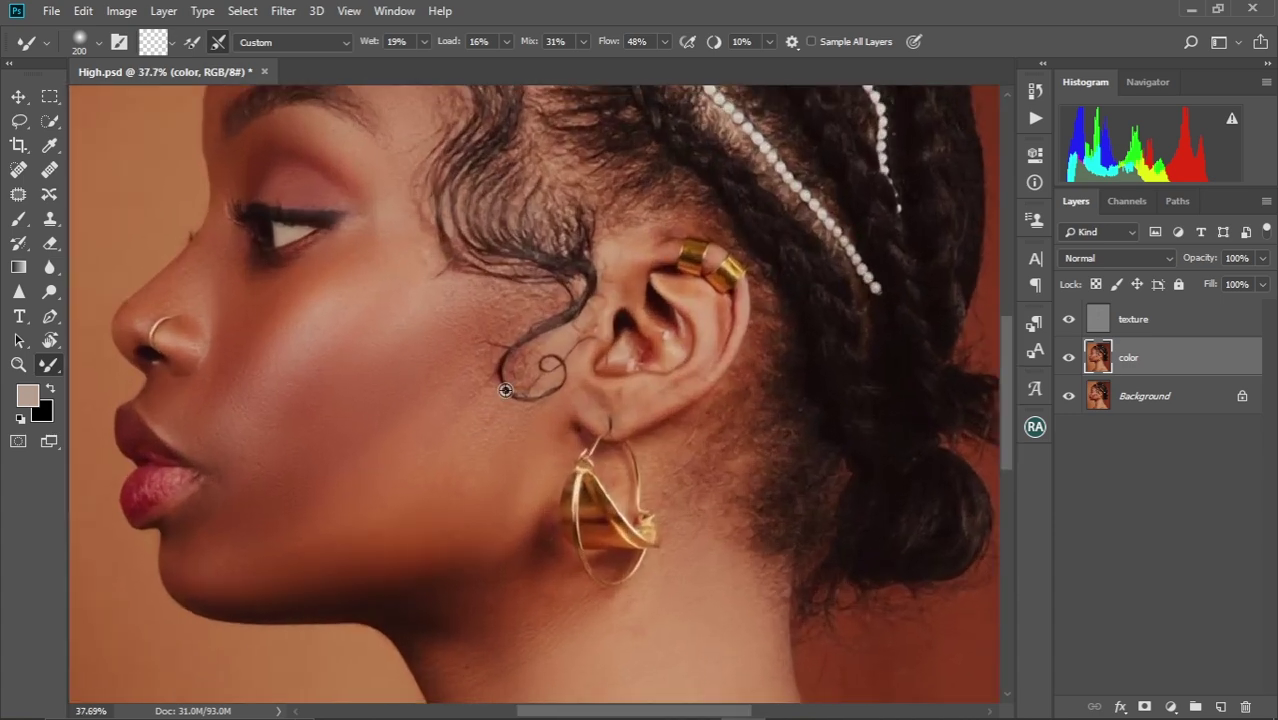
Select the texture and color layers together and put them in one group
{"action": "scroll", "coordinate": [505, 390], "scroll_direction": "up", "scroll_amount": 2}
{"action": "left_click_drag", "start_coordinate": [442, 328], "coordinate": [619, 399]}
{"action": "scroll", "coordinate": [617, 399], "scroll_direction": "down", "scroll_amount": 3}
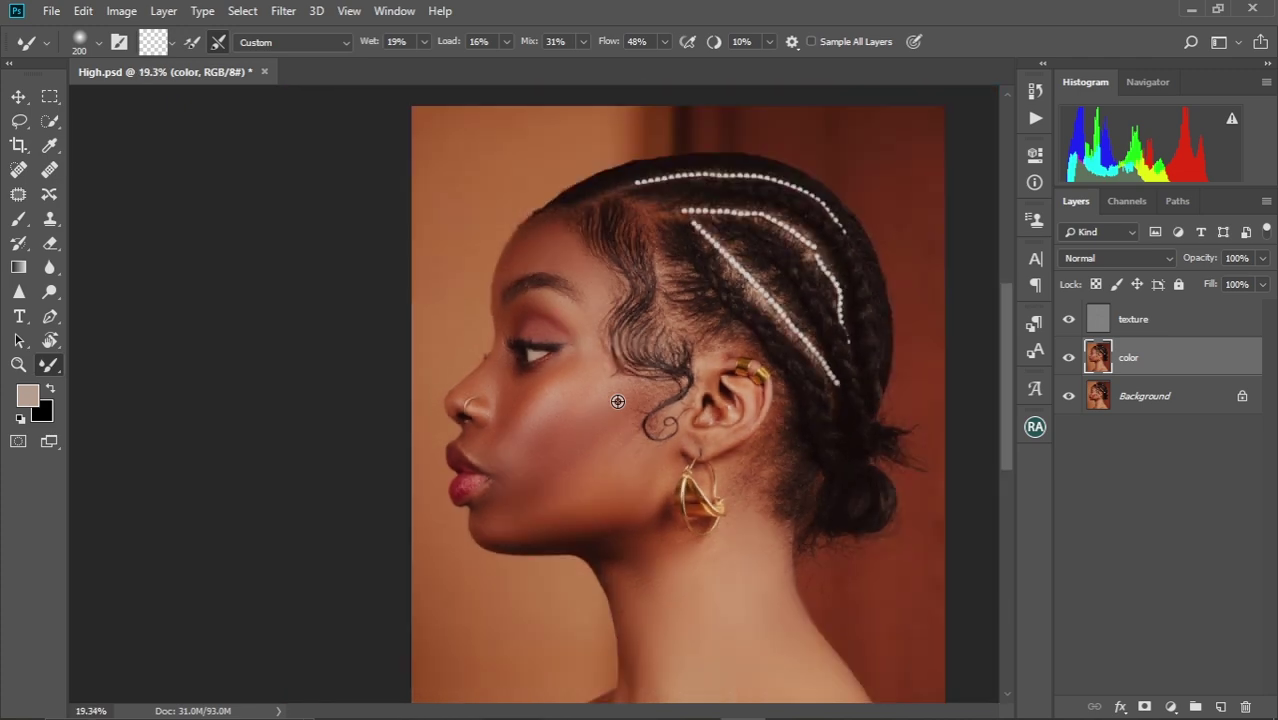
{"action": "scroll", "coordinate": [618, 401], "scroll_direction": "down", "scroll_amount": 1}
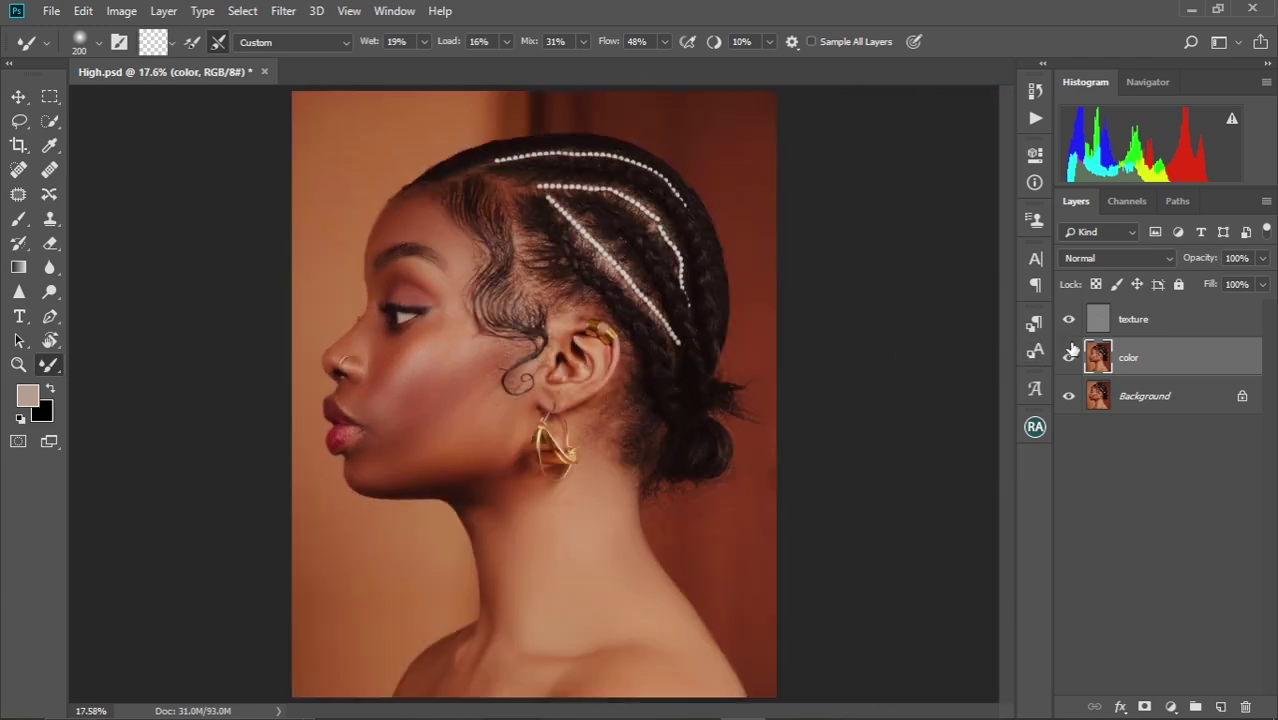
{"action": "left_click", "coordinate": [1160, 328], "text": "shift"}
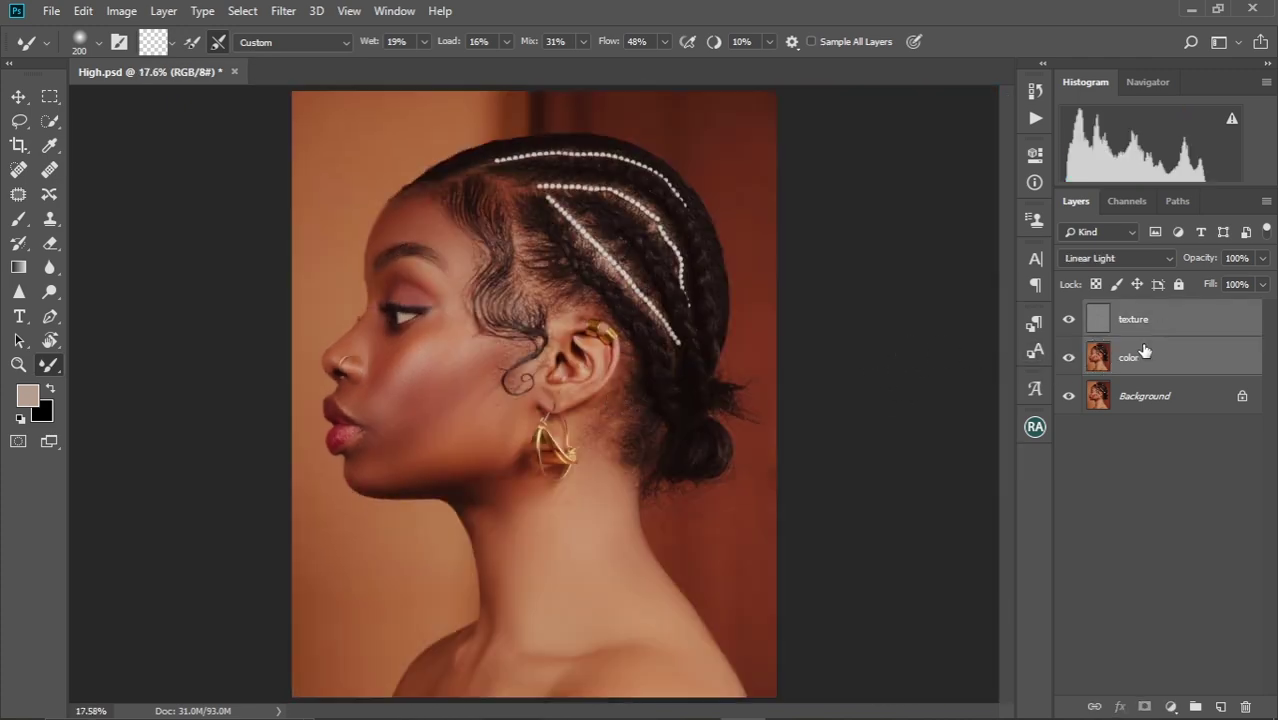
{"action": "key", "text": "ctrl+g"}
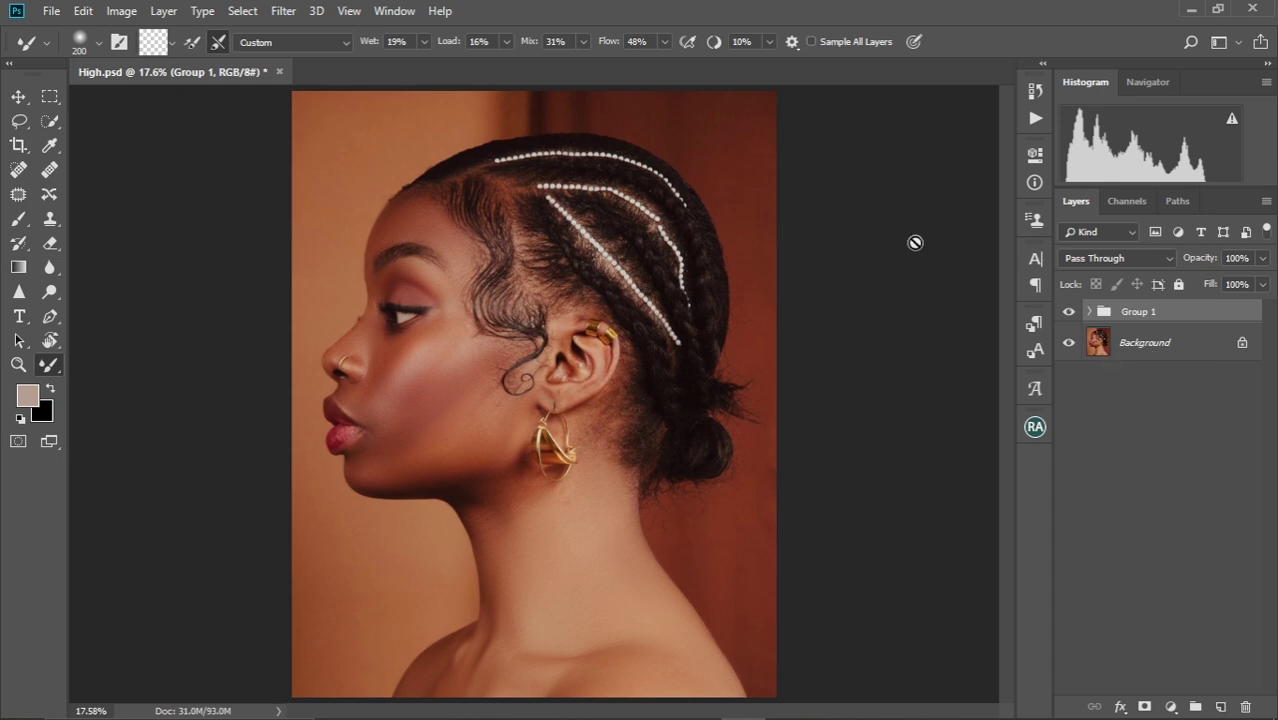
Toggle the group's visibility to compare the retouched skin with the original, on the whole portrait and close up on the face
{"action": "left_click", "coordinate": [1071, 313]}
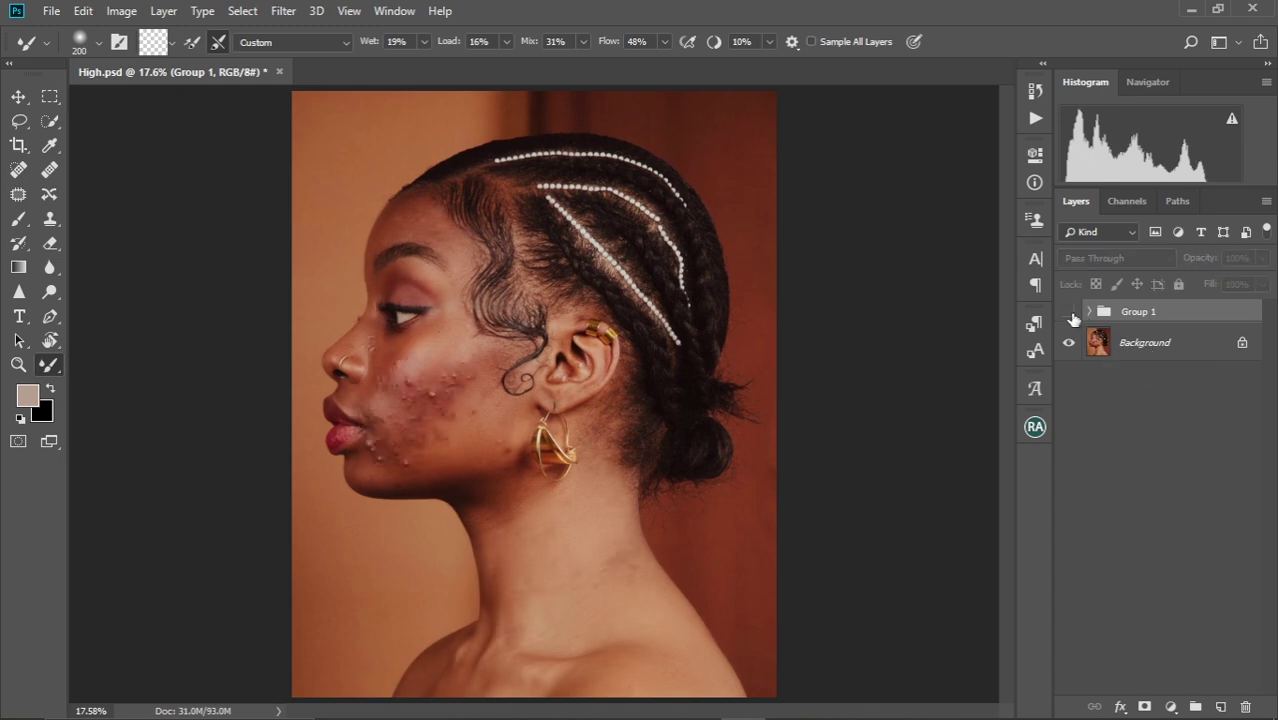
{"action": "left_click", "coordinate": [1071, 315]}
{"action": "left_click", "coordinate": [1071, 315]}
{"action": "scroll", "coordinate": [499, 368], "scroll_direction": "up", "scroll_amount": 3}
{"action": "left_click_drag", "start_coordinate": [528, 307], "coordinate": [610, 313]}
{"action": "scroll", "coordinate": [606, 317], "scroll_direction": "down", "scroll_amount": 1}
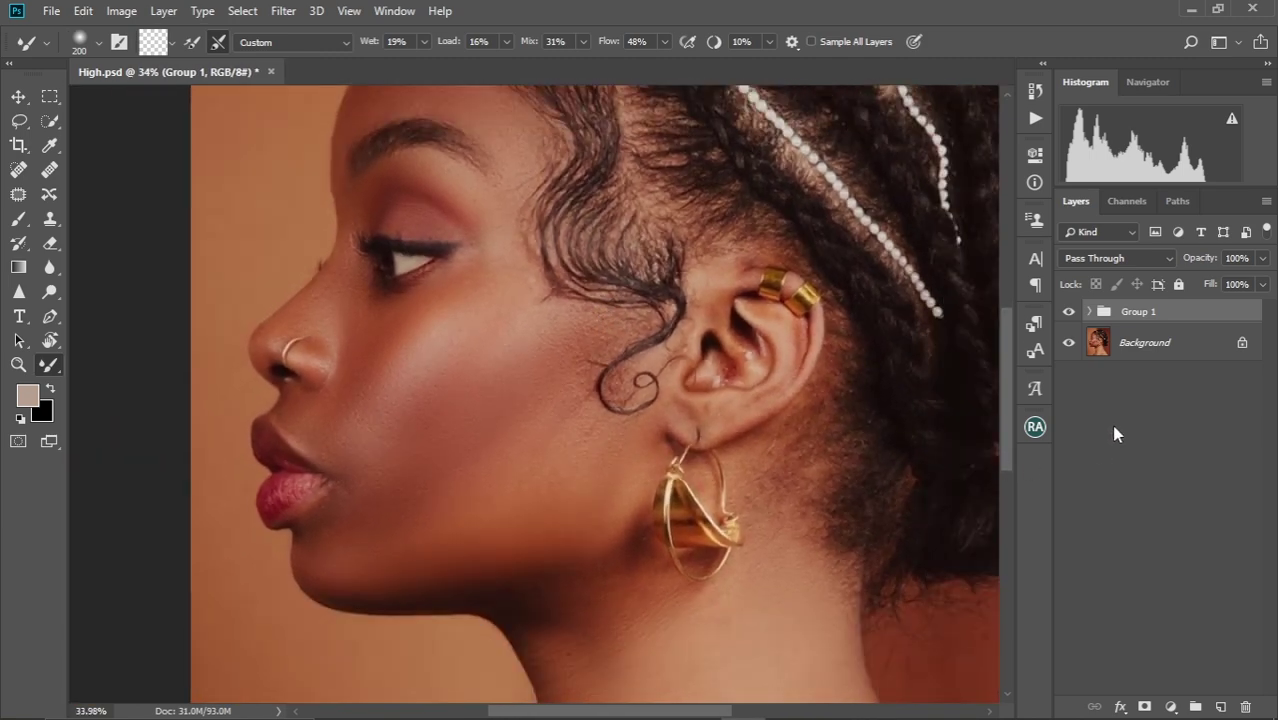
{"action": "left_click", "coordinate": [1069, 312]}
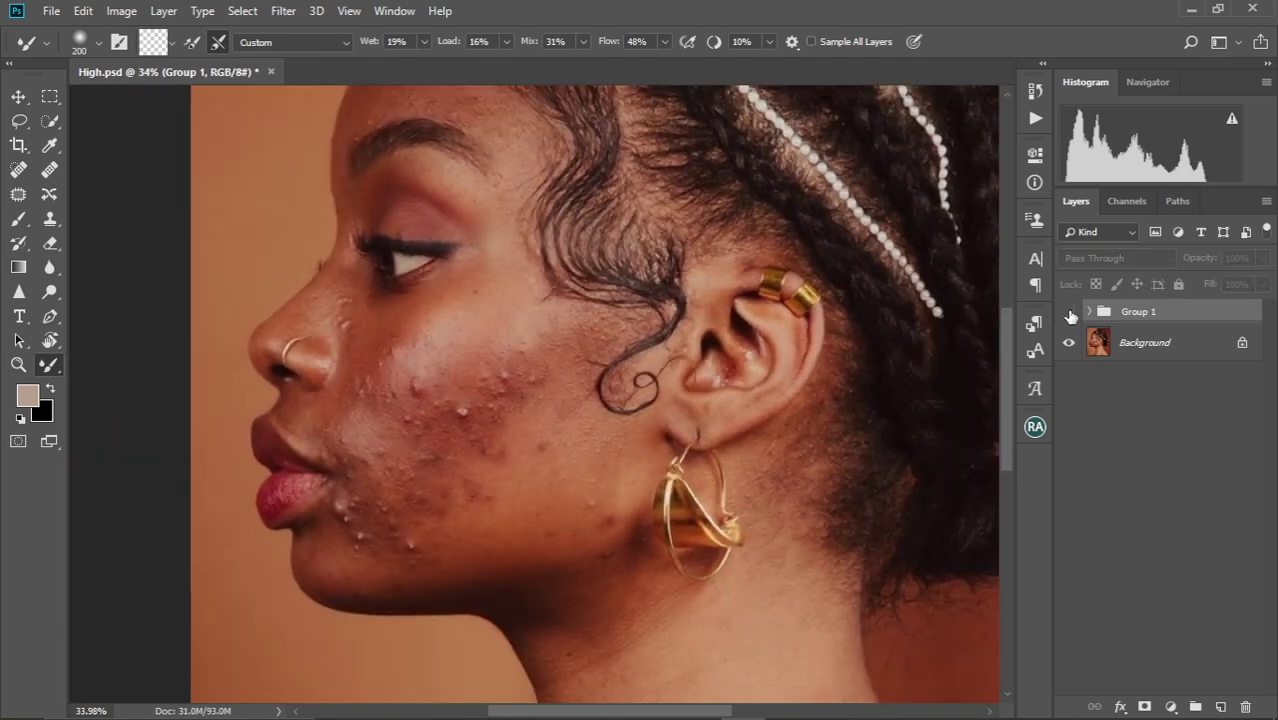
{"action": "left_click", "coordinate": [1069, 312]}
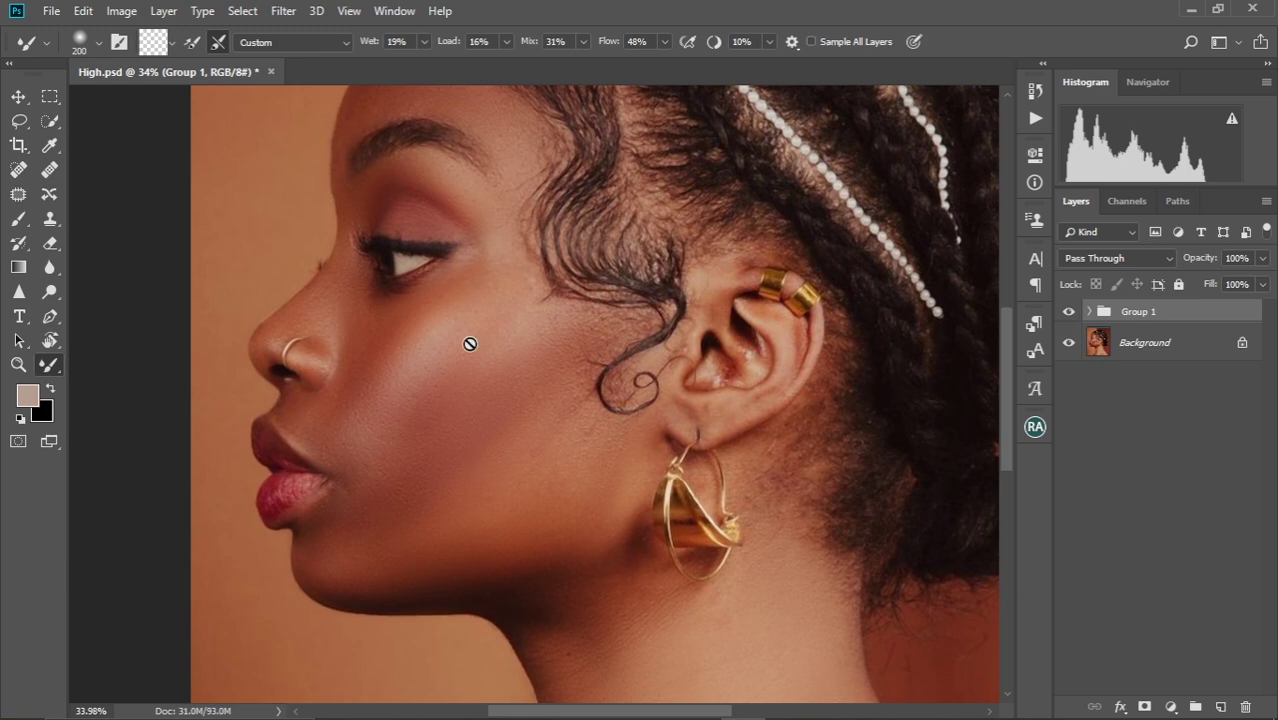
Expand the group and make its color layer active
{"action": "scroll", "coordinate": [470, 363], "scroll_direction": "up", "scroll_amount": 1}
{"action": "scroll", "coordinate": [494, 394], "scroll_direction": "up", "scroll_amount": 2}
{"action": "scroll", "coordinate": [493, 394], "scroll_direction": "down", "scroll_amount": 1}
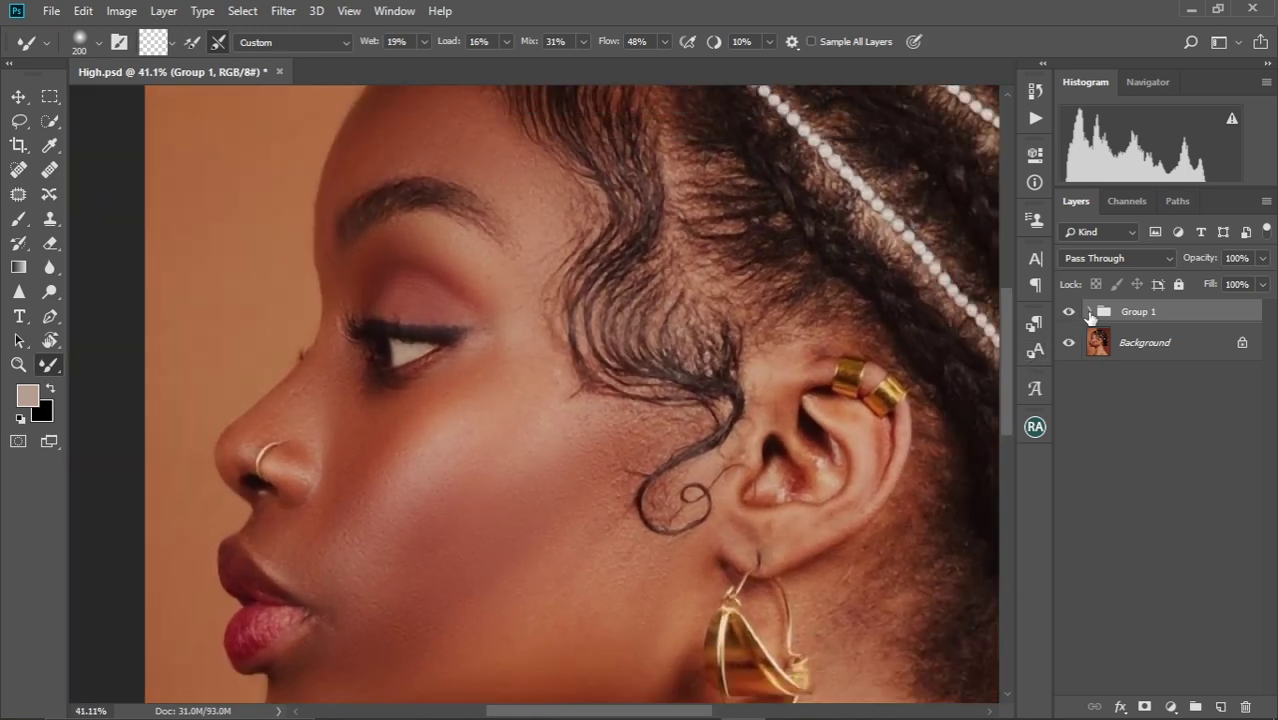
{"action": "left_click", "coordinate": [1089, 312]}
{"action": "left_click", "coordinate": [1153, 395]}
{"action": "mouse_move", "coordinate": [630, 343]}
{"action": "left_mouse_down"}
{"action": "mouse_move", "coordinate": [622, 379]}
{"action": "mouse_move", "coordinate": [633, 286]}
{"action": "left_mouse_up"}
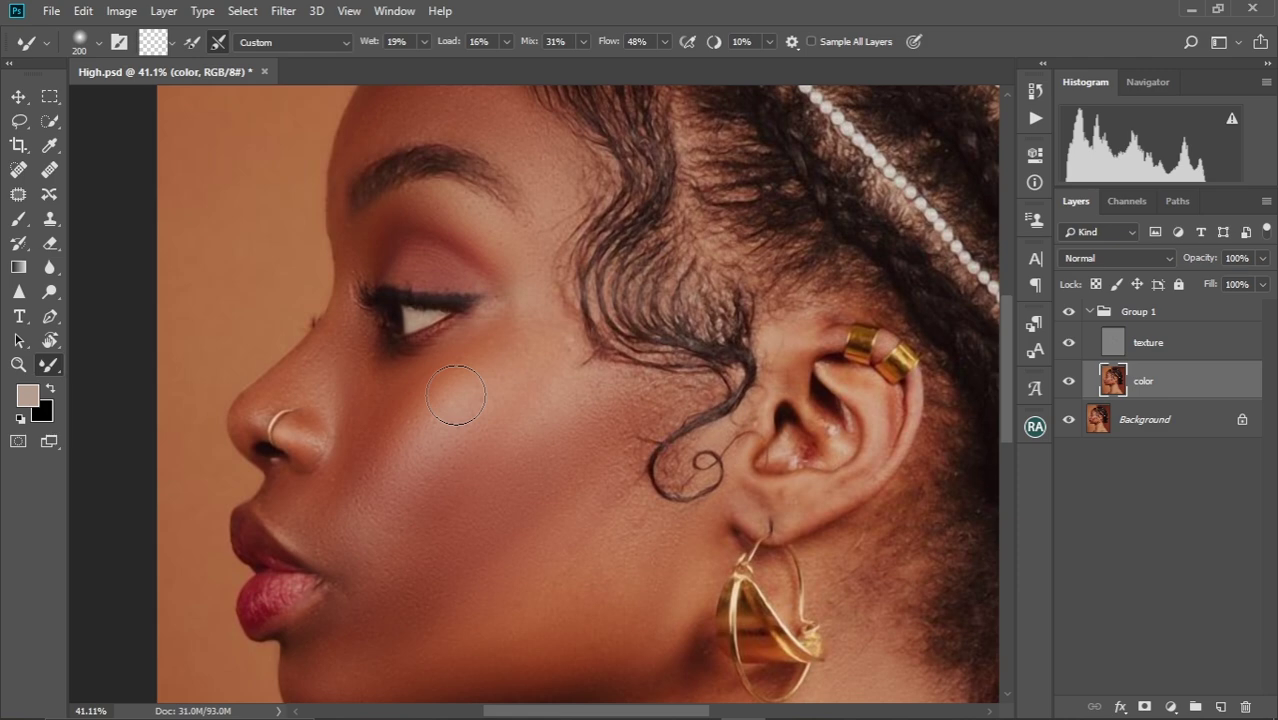
Run the recorded Teeth and Eye whitening action to add its masked adjustment group above the retouching group
{"action": "scroll", "coordinate": [450, 398], "scroll_direction": "down", "scroll_amount": 2}
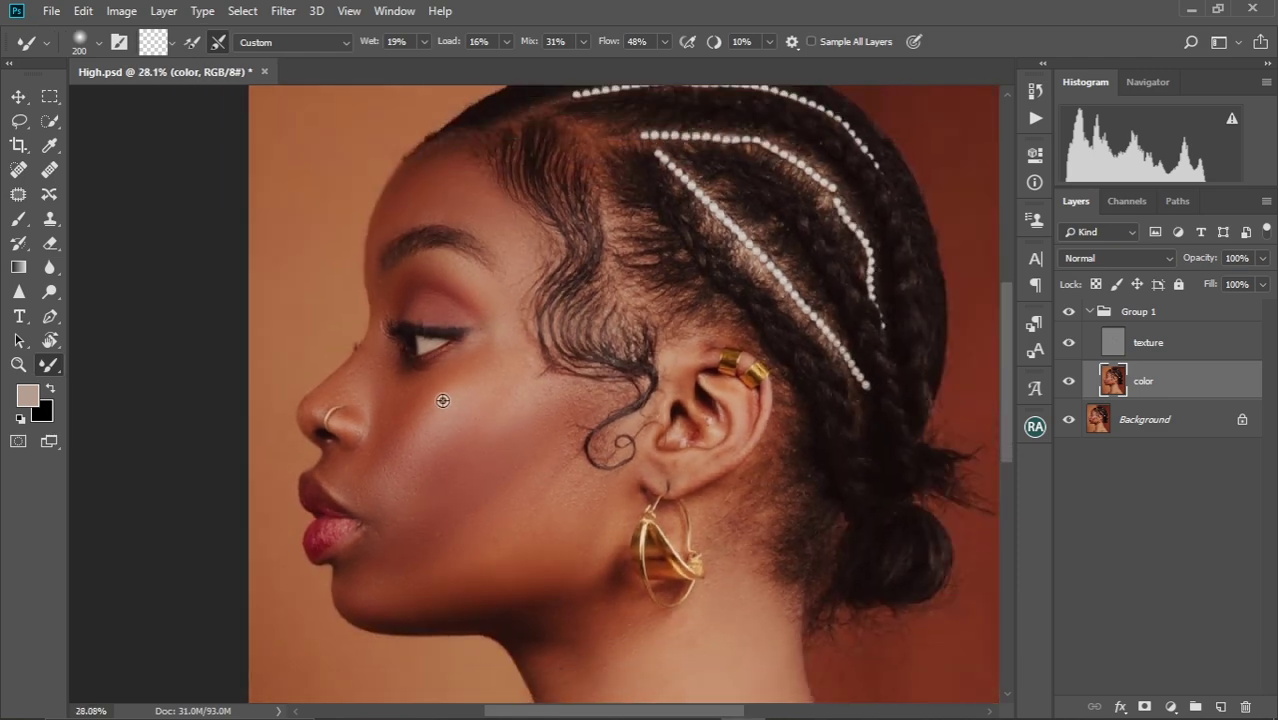
{"action": "scroll", "coordinate": [443, 400], "scroll_direction": "up", "scroll_amount": 3}
{"action": "left_click_drag", "start_coordinate": [513, 334], "coordinate": [531, 442]}
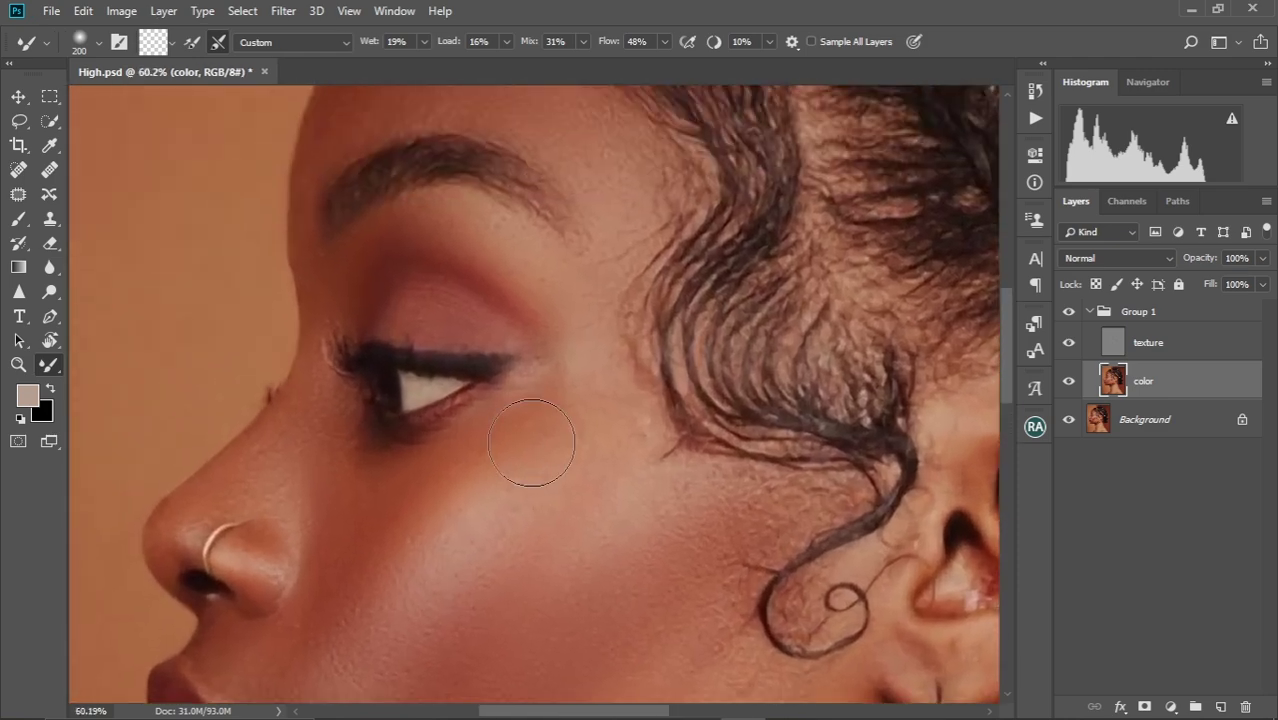
{"action": "scroll", "coordinate": [499, 442], "scroll_direction": "up", "scroll_amount": 2}
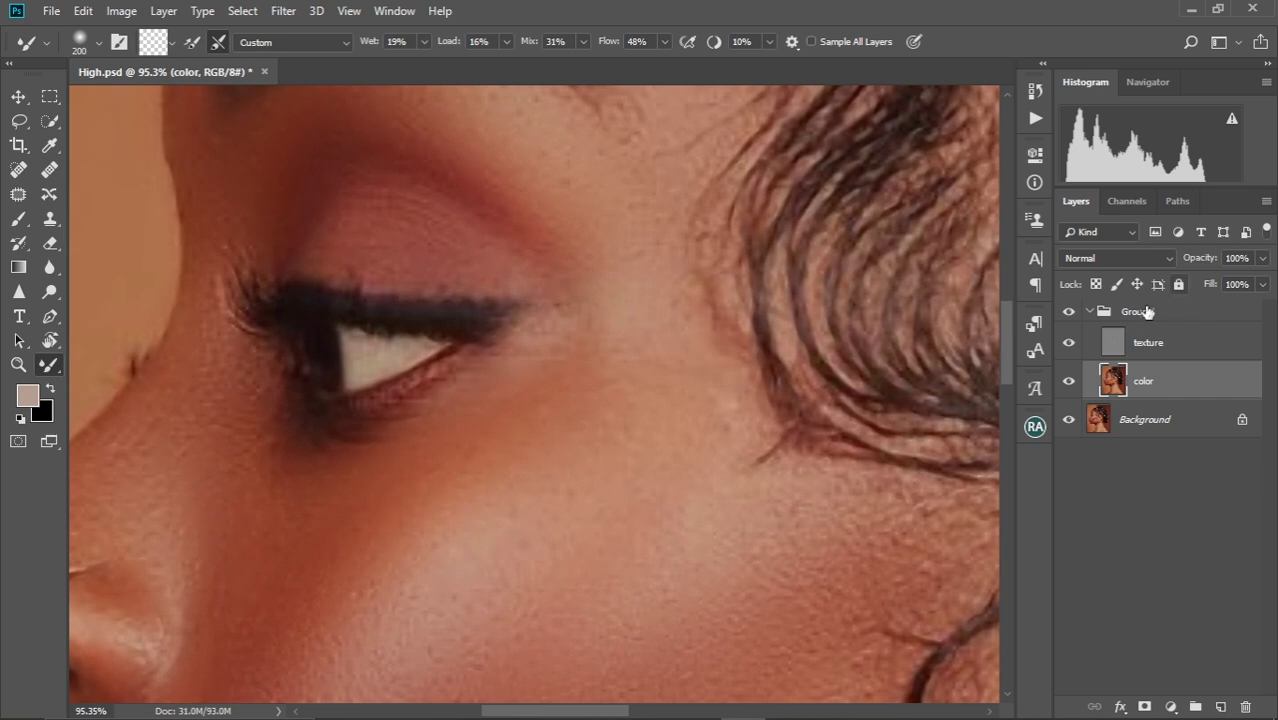
{"action": "left_click", "coordinate": [1035, 121]}
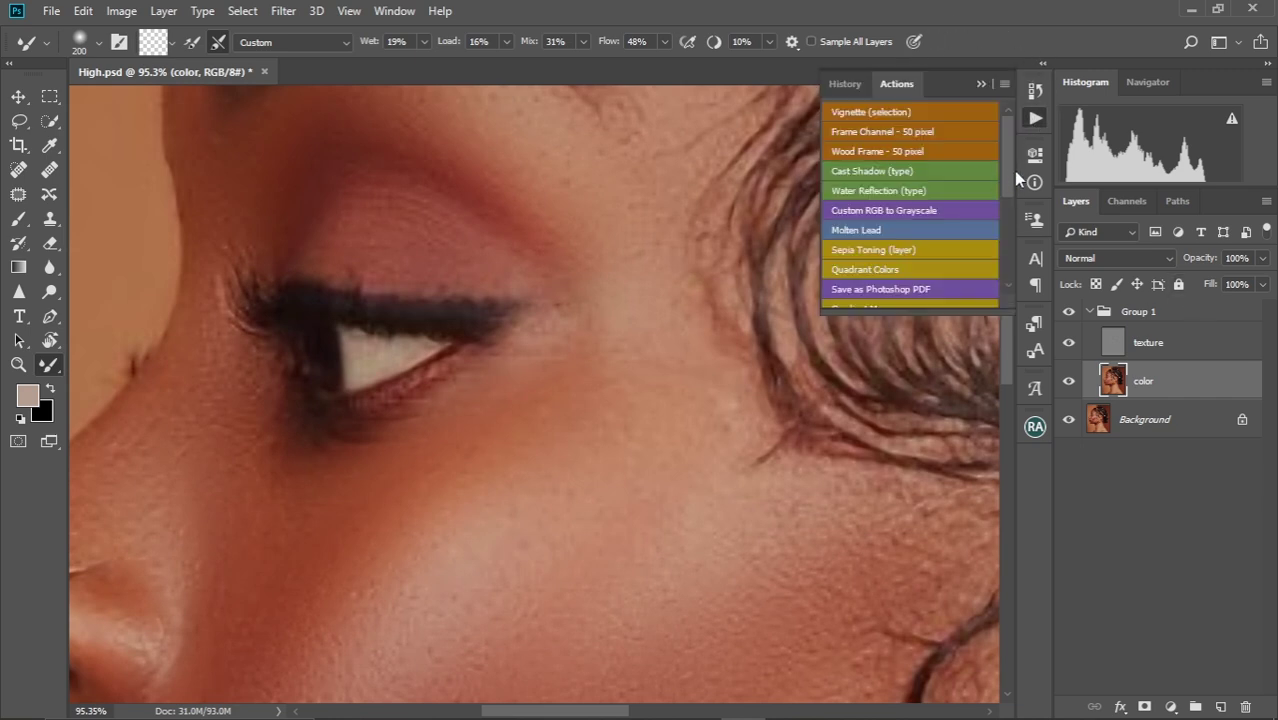
{"action": "left_click_drag", "start_coordinate": [1012, 158], "coordinate": [1018, 244]}
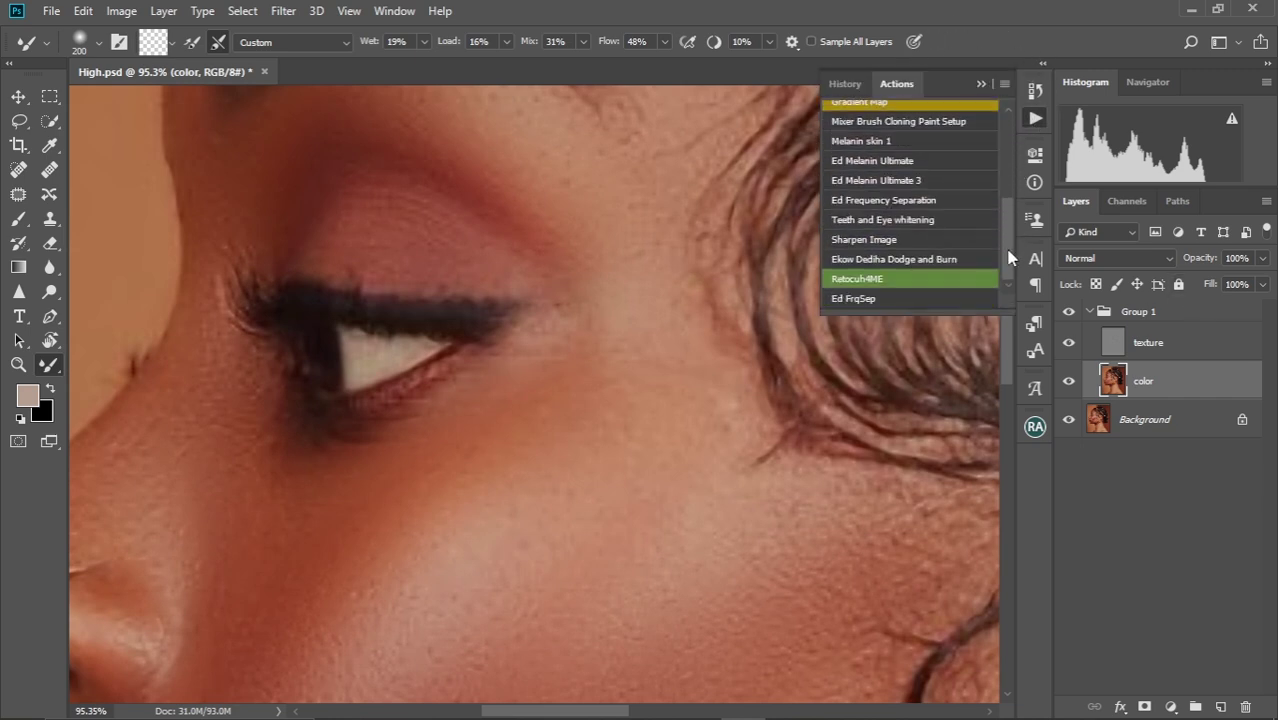
{"action": "left_click", "coordinate": [888, 226]}
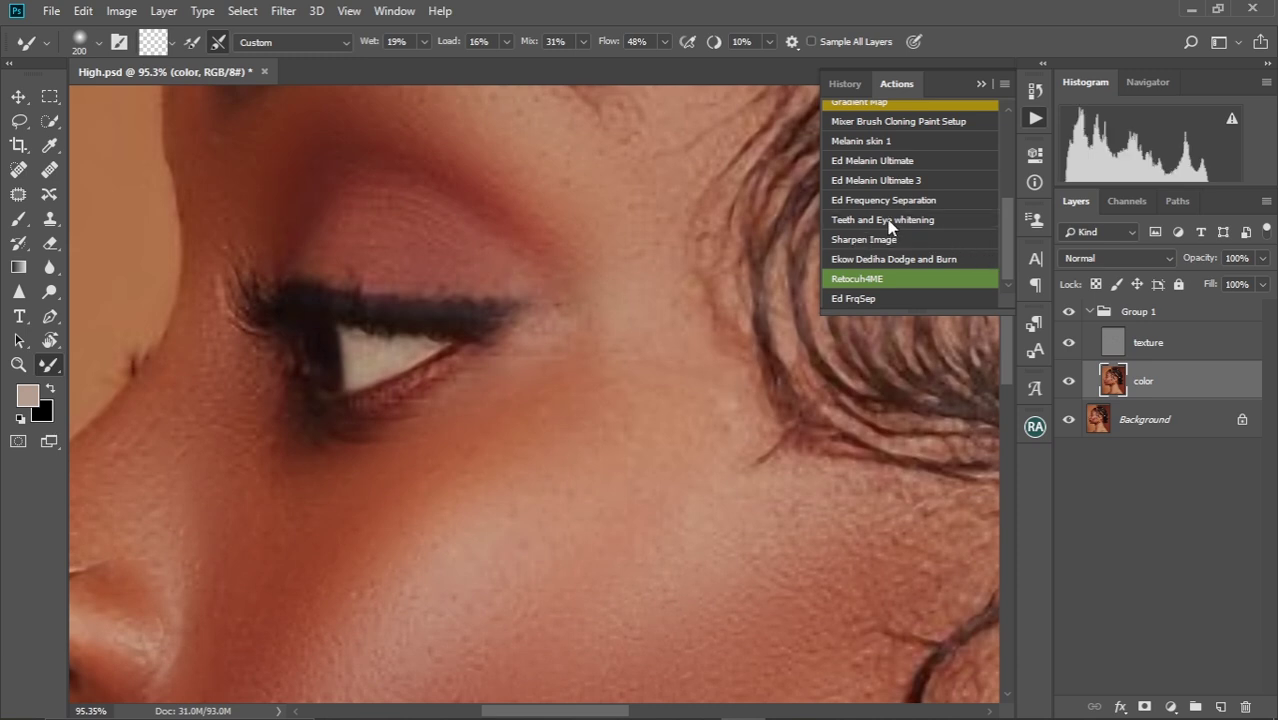
{"action": "left_click", "coordinate": [876, 281]}
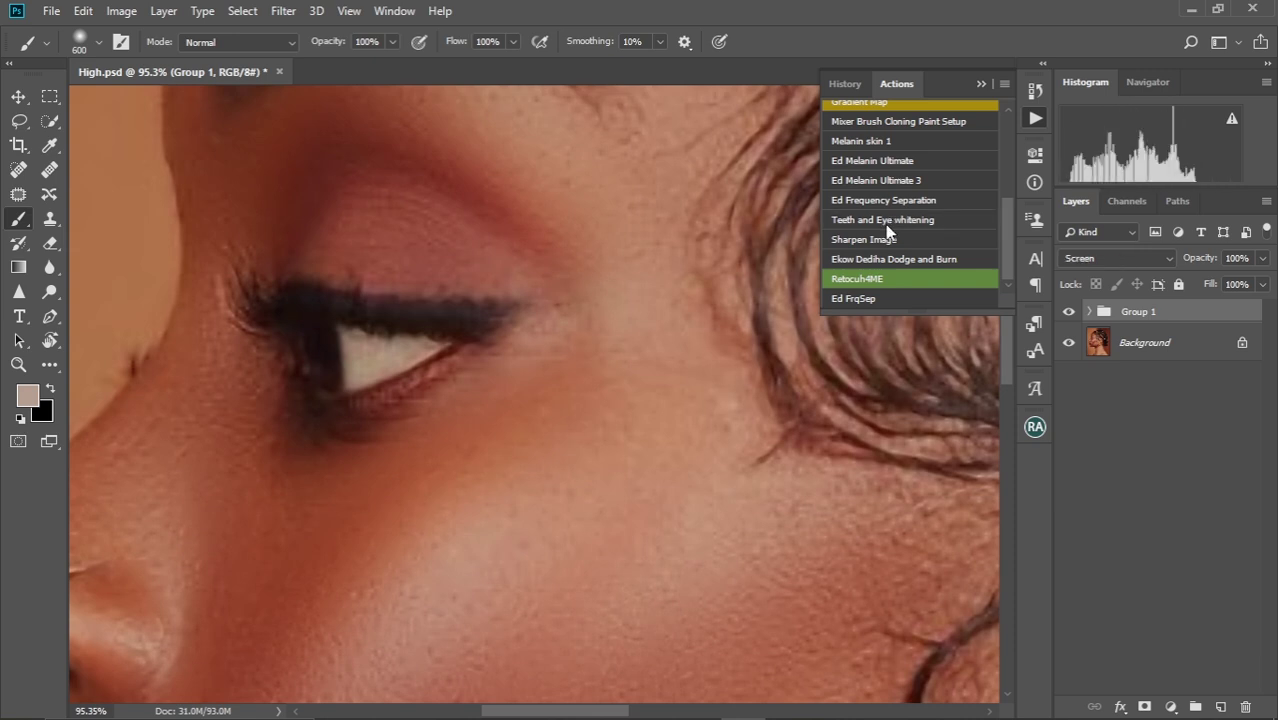
{"action": "left_click", "coordinate": [982, 85]}
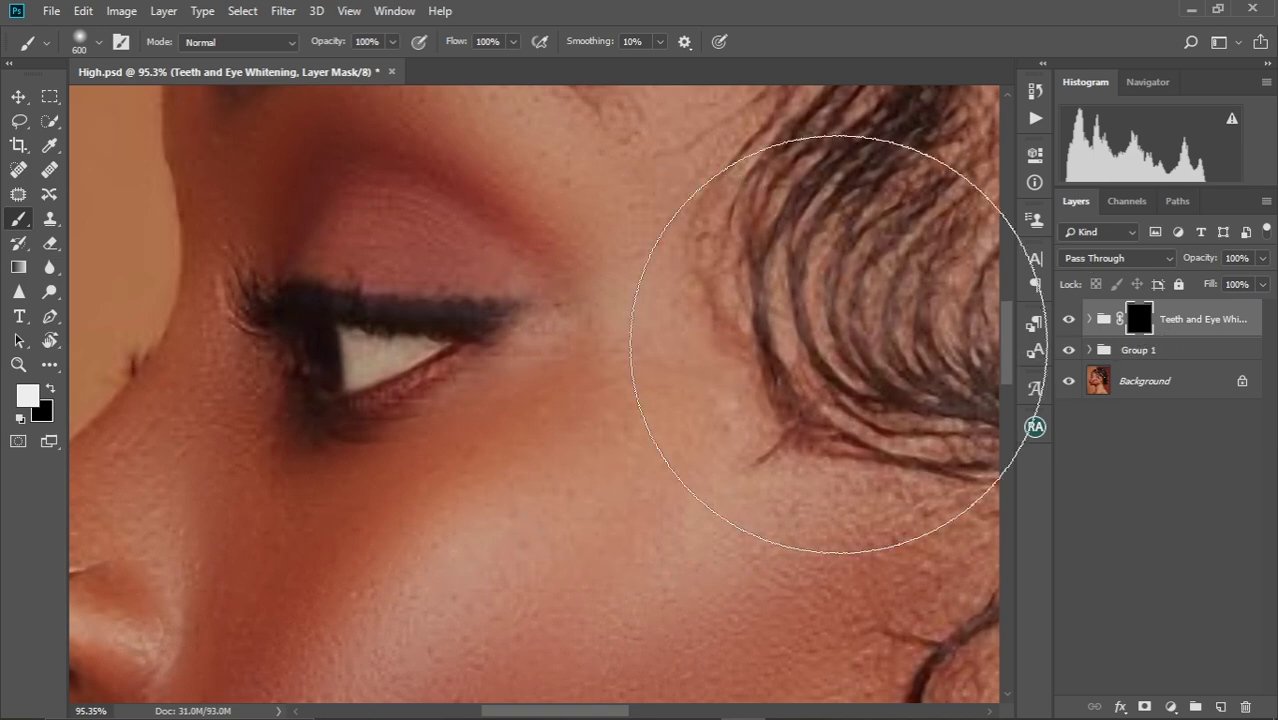
Reduce the brush to 20 px and paint white on the whitening group's mask over the white of the eye
{"action": "left_click_drag", "start_coordinate": [585, 357], "coordinate": [670, 348]}
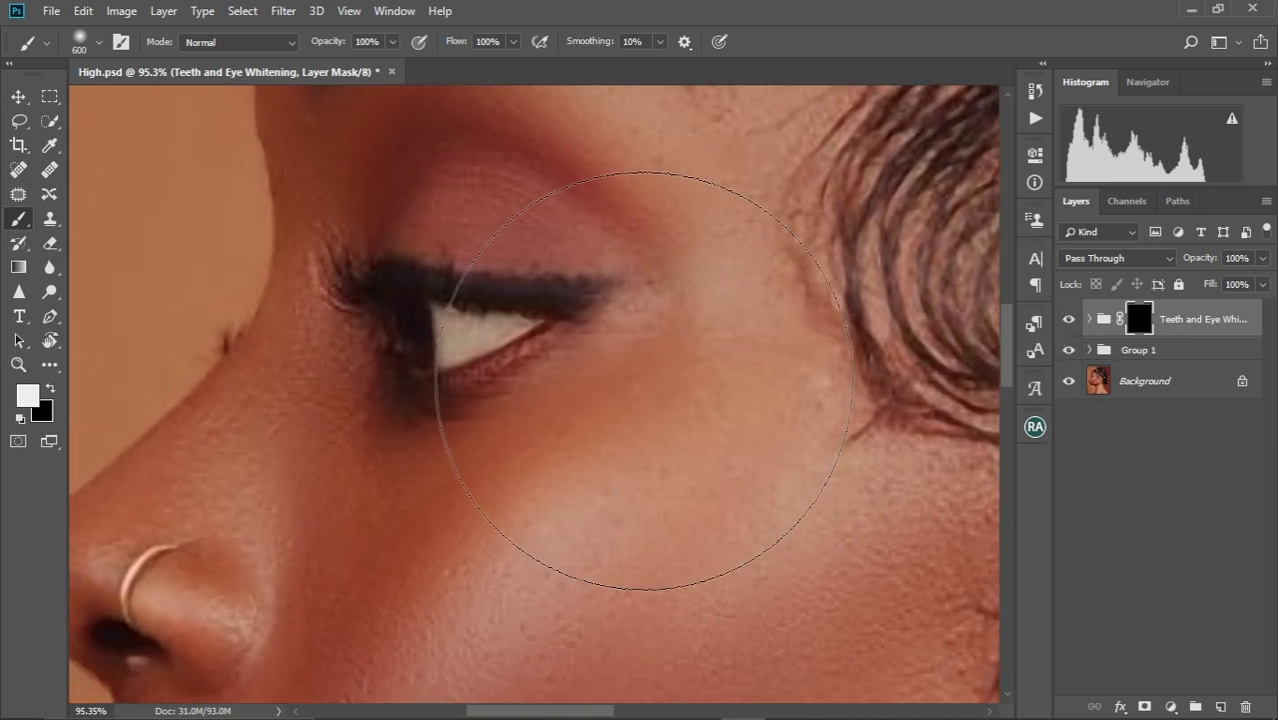
{"action": "scroll", "coordinate": [522, 371], "scroll_direction": "up", "scroll_amount": 1}
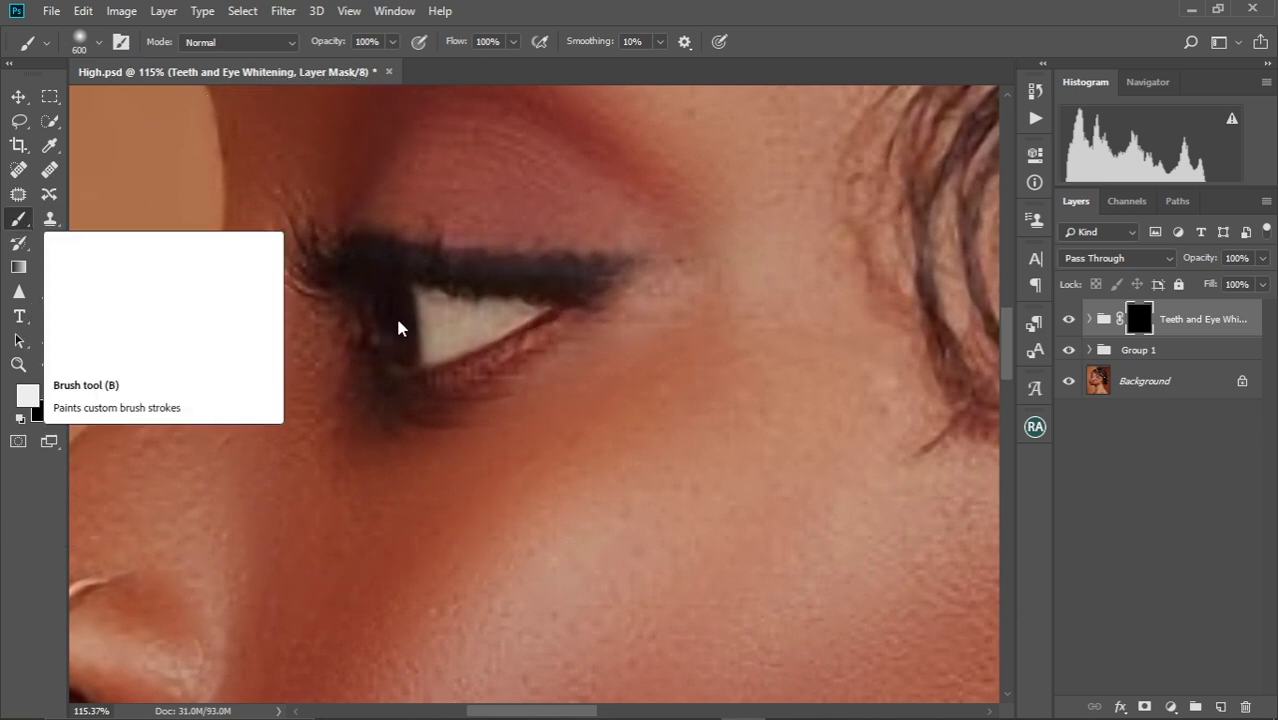
{"action": "key", "text": "bracketleft"}
{"action": "key", "text": "bracketleft"}
{"action": "key", "text": "bracketleft"}
{"action": "key", "text": "bracketleft"}
{"action": "key", "text": "bracketleft"}
{"action": "key", "text": "bracketleft"}
{"action": "key", "text": "bracketleft"}
{"action": "key", "text": "bracketleft"}
{"action": "key", "text": "bracketleft"}
{"action": "key", "text": "bracketleft"}
{"action": "key", "text": "bracketleft"}
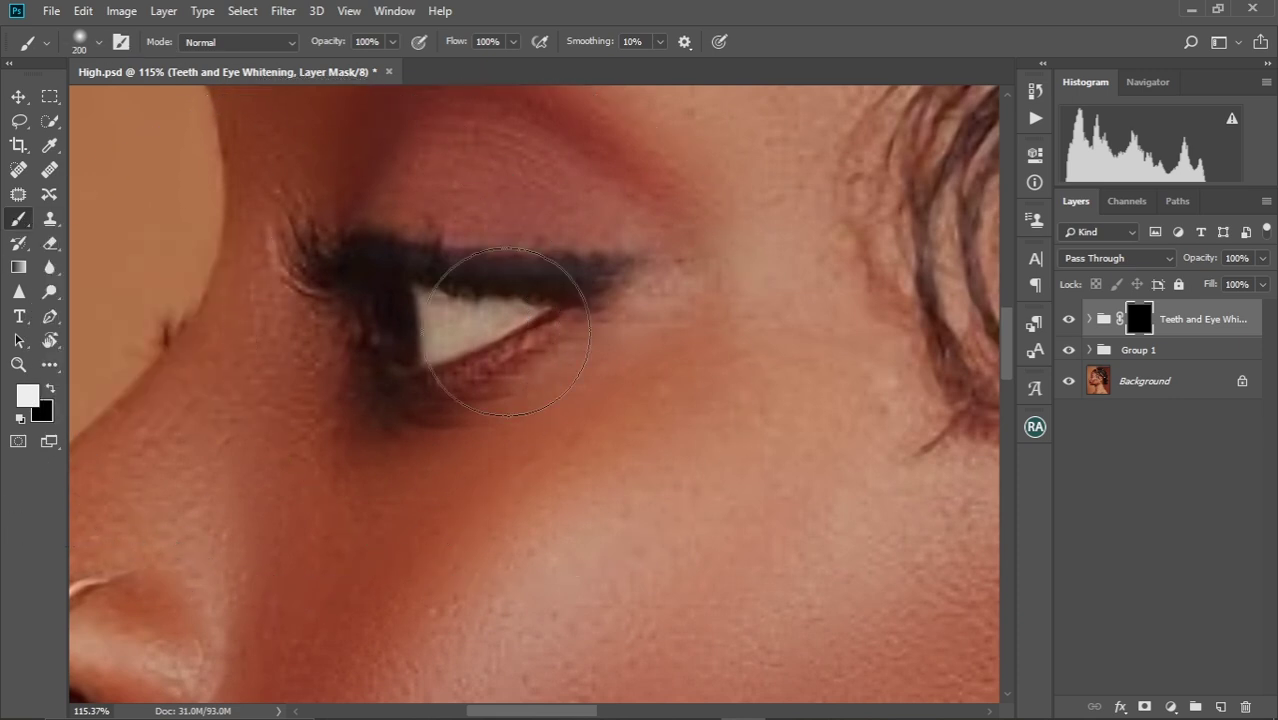
{"action": "key", "text": "bracketleft"}
{"action": "key", "text": "bracketleft"}
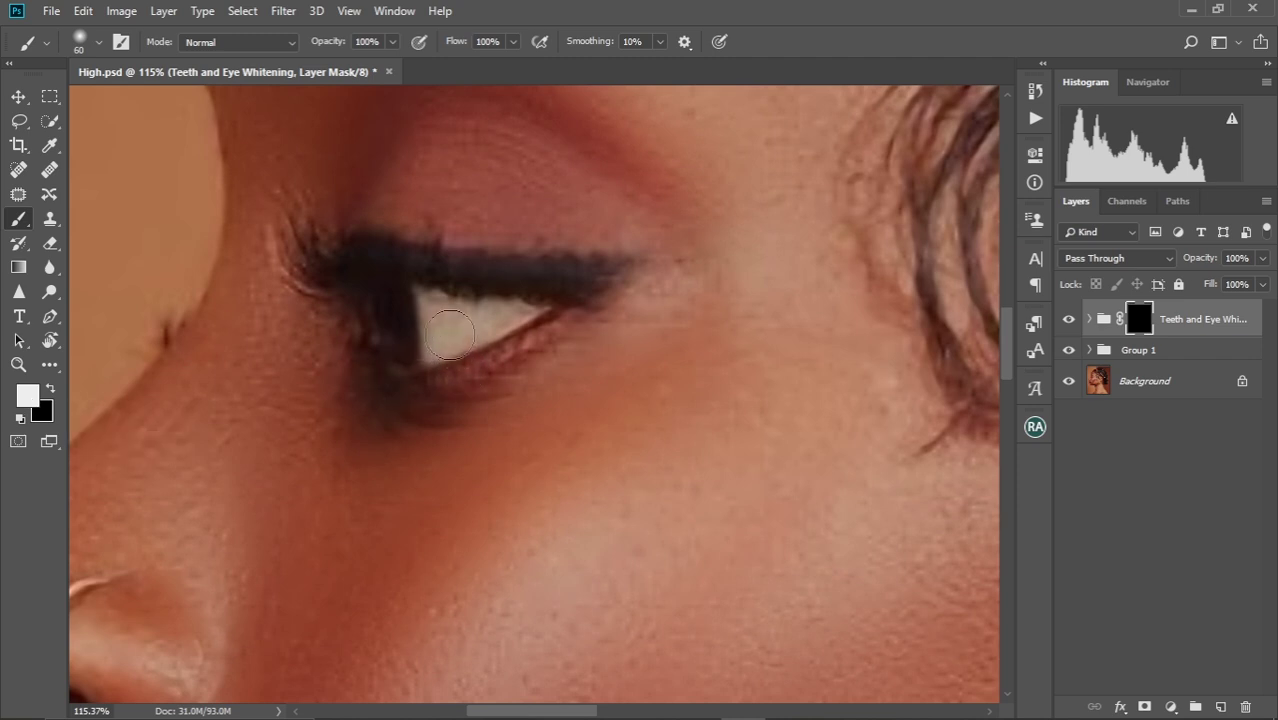
{"action": "scroll", "coordinate": [449, 333], "scroll_direction": "up", "scroll_amount": 4}
{"action": "key", "text": "bracketleft"}
{"action": "key", "text": "bracketleft"}
{"action": "key", "text": "bracketleft"}
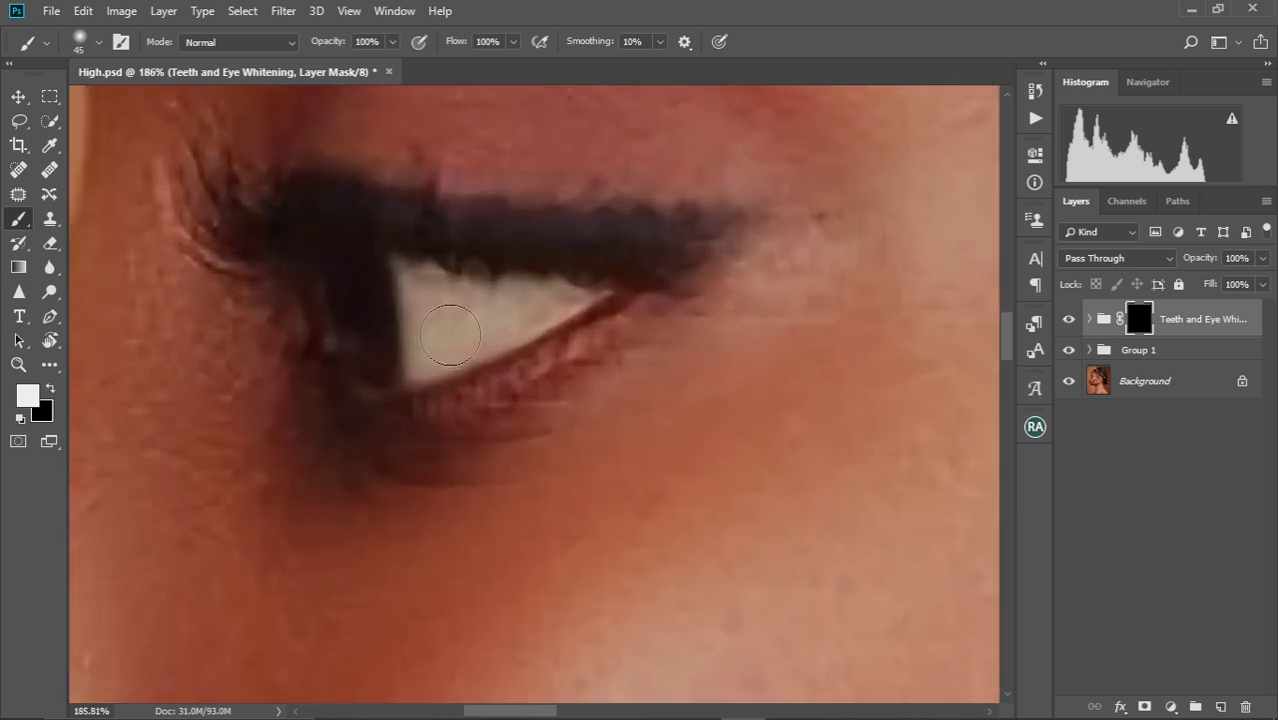
{"action": "key", "text": "bracketleft"}
{"action": "key", "text": "bracketleft"}
{"action": "key", "text": "bracketleft"}
{"action": "mouse_move", "coordinate": [418, 298]}
{"action": "left_mouse_down"}
{"action": "mouse_move", "coordinate": [428, 328]}
{"action": "mouse_move", "coordinate": [419, 294]}
{"action": "mouse_move", "coordinate": [442, 302]}
{"action": "left_mouse_up"}
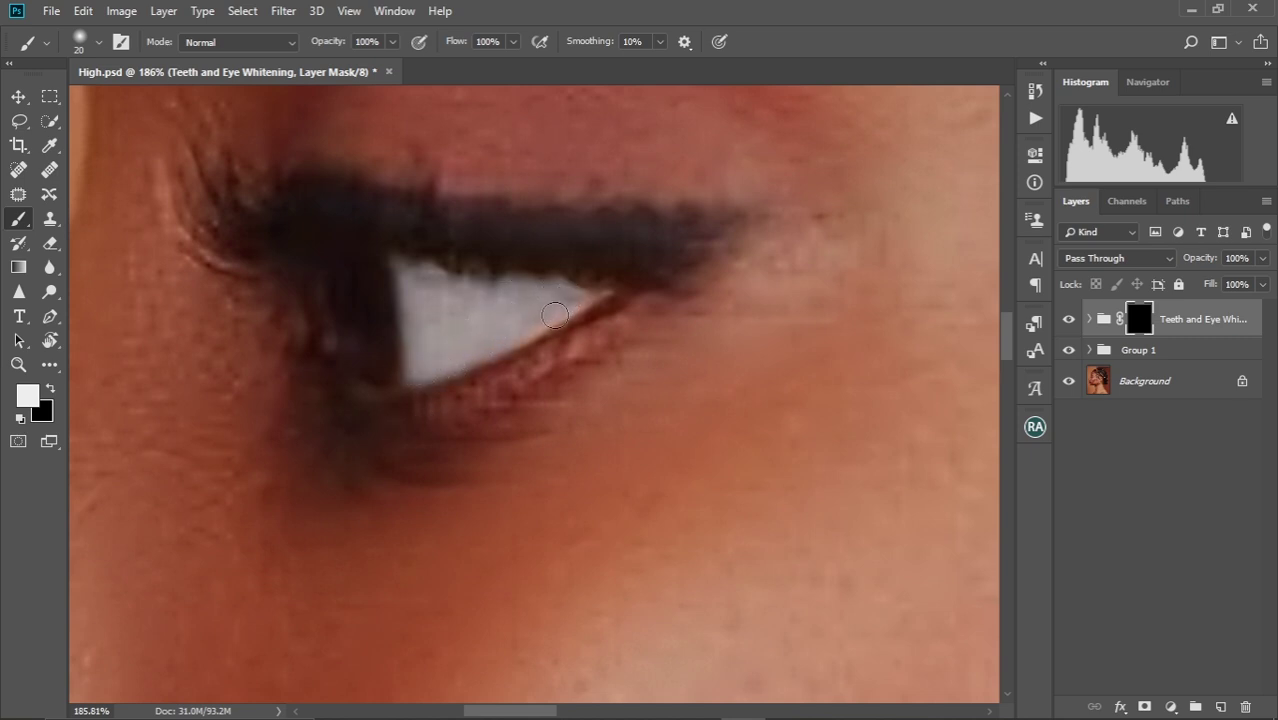
Examine the edges and brightness of the whitened eye at several magnifications
{"action": "left_click_drag", "start_coordinate": [492, 329], "coordinate": [668, 240]}
{"action": "left_click_drag", "start_coordinate": [519, 305], "coordinate": [712, 205]}
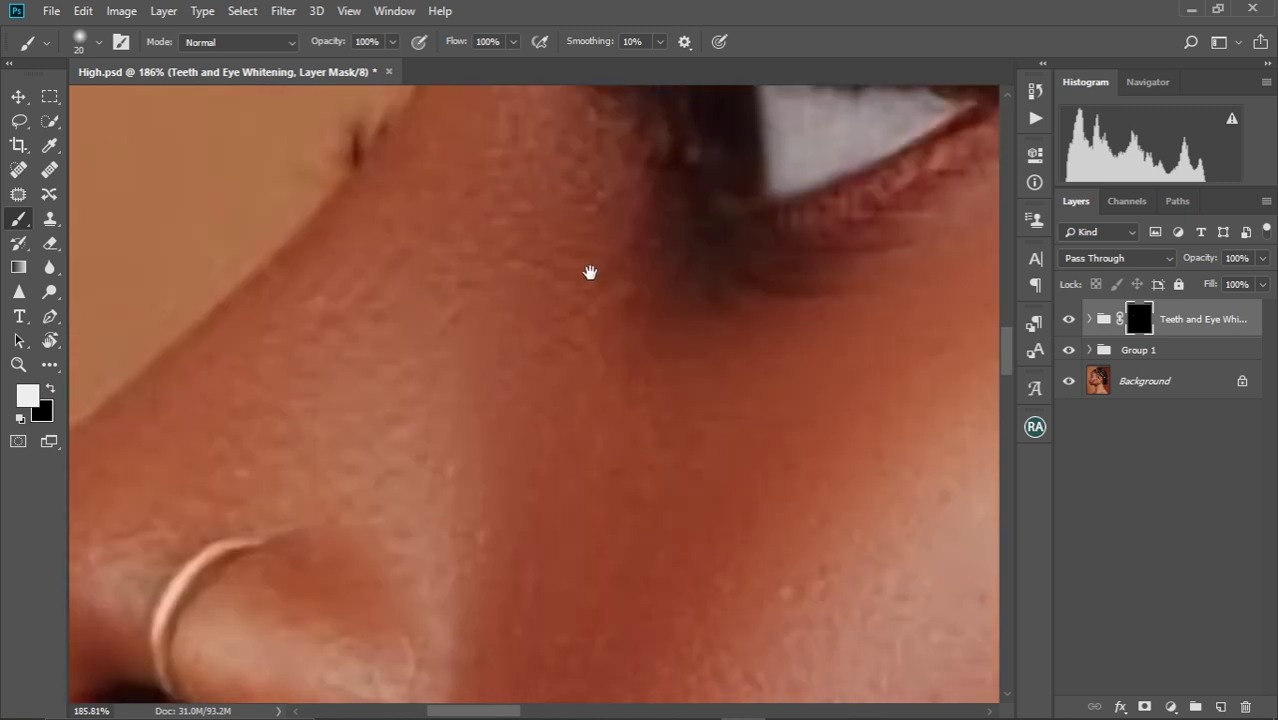
{"action": "left_click_drag", "start_coordinate": [589, 272], "coordinate": [396, 388]}
{"action": "left_click_drag", "start_coordinate": [536, 281], "coordinate": [456, 369]}
{"action": "left_click_drag", "start_coordinate": [465, 333], "coordinate": [470, 321]}
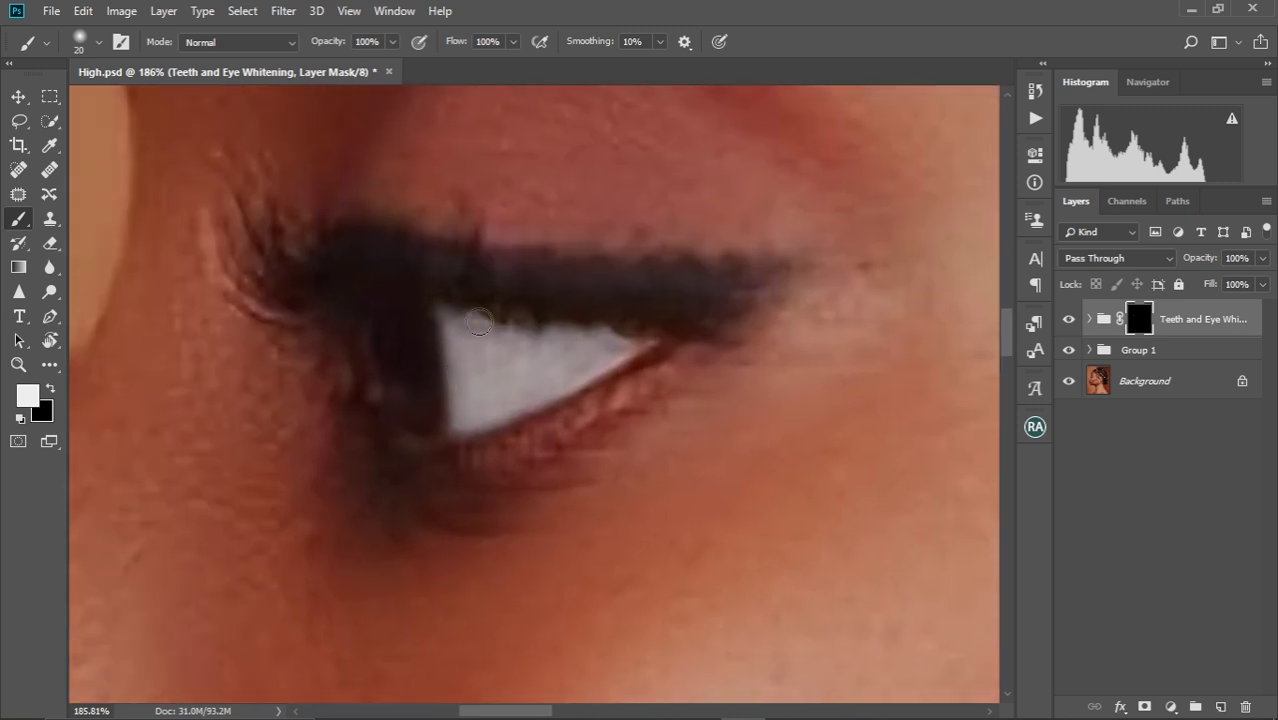
{"action": "scroll", "coordinate": [516, 303], "scroll_direction": "down", "scroll_amount": 3}
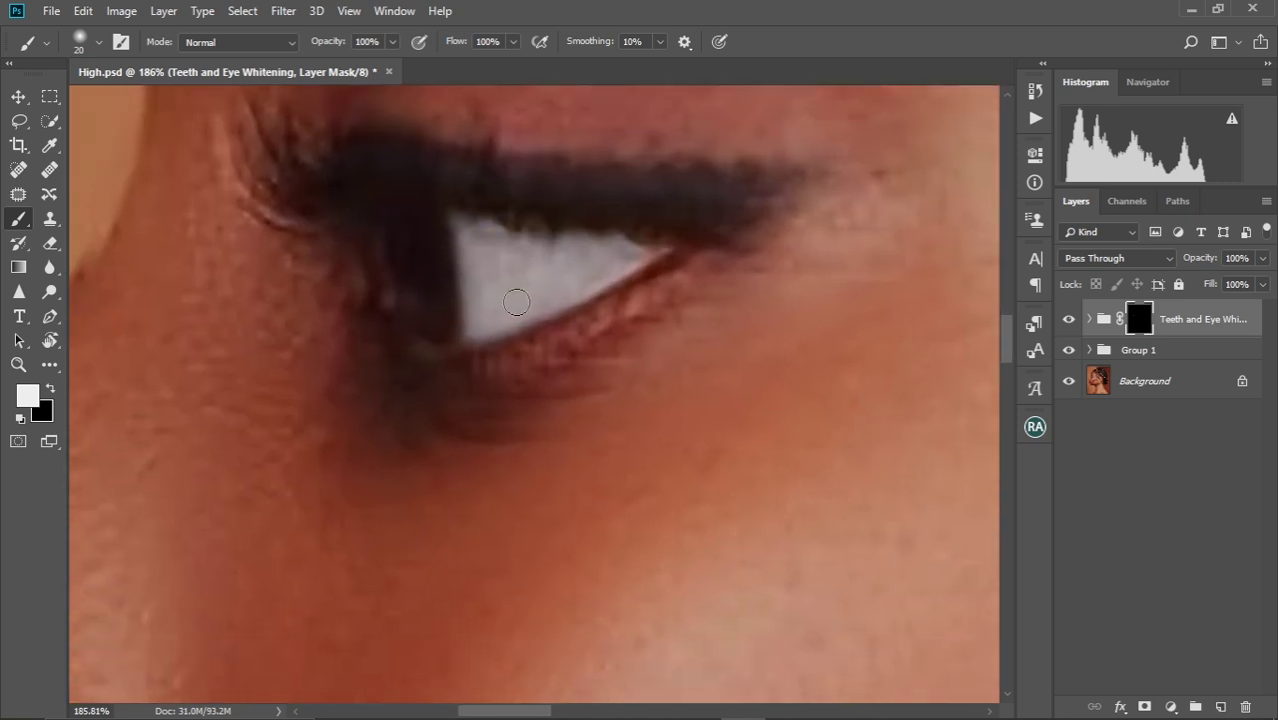
{"action": "scroll", "coordinate": [516, 302], "scroll_direction": "down", "scroll_amount": 4}
{"action": "scroll", "coordinate": [522, 295], "scroll_direction": "up", "scroll_amount": 4}
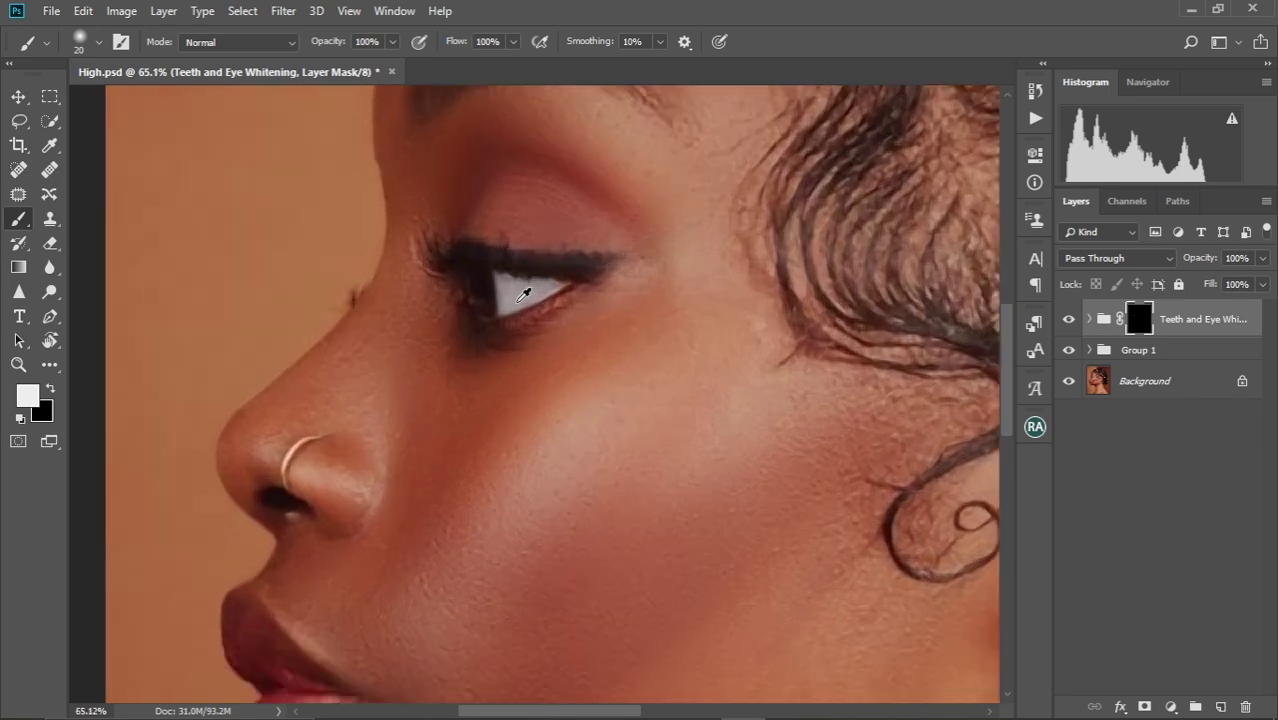
{"action": "scroll", "coordinate": [520, 297], "scroll_direction": "up", "scroll_amount": 1}
{"action": "scroll", "coordinate": [516, 296], "scroll_direction": "down", "scroll_amount": 1}
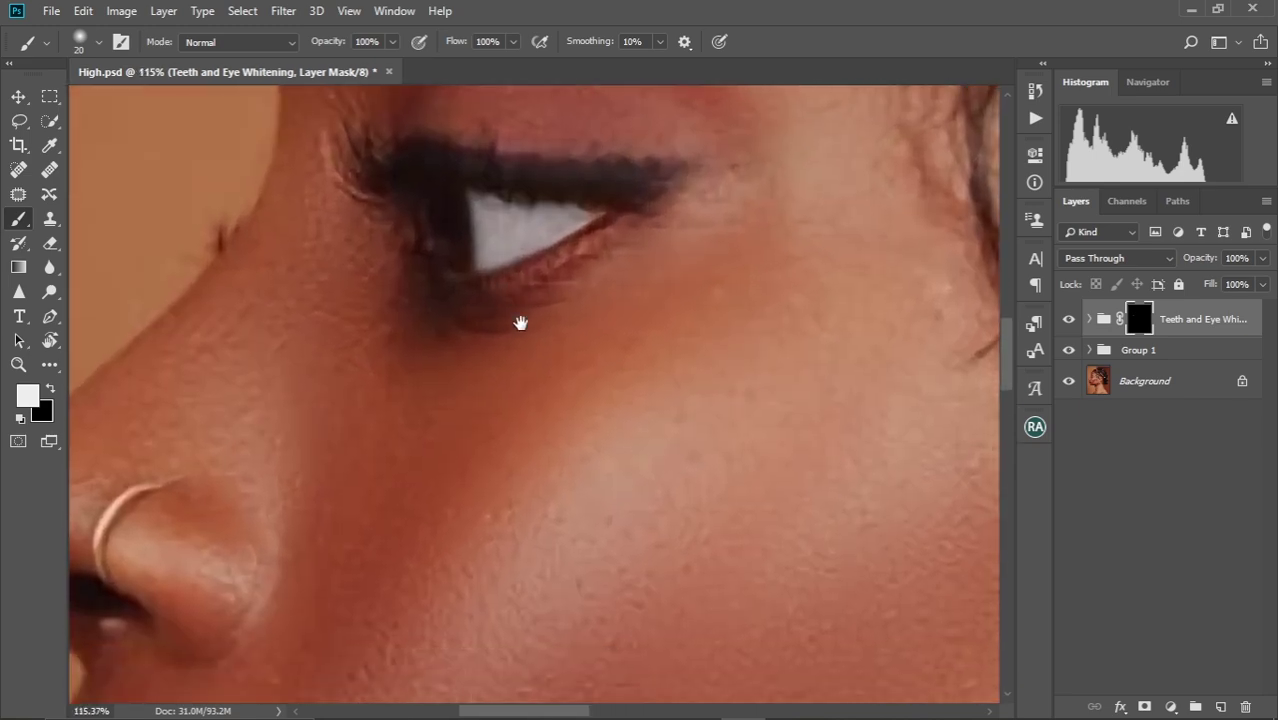
{"action": "scroll", "coordinate": [528, 356], "scroll_direction": "up", "scroll_amount": 5}
{"action": "scroll", "coordinate": [530, 352], "scroll_direction": "down", "scroll_amount": 2}
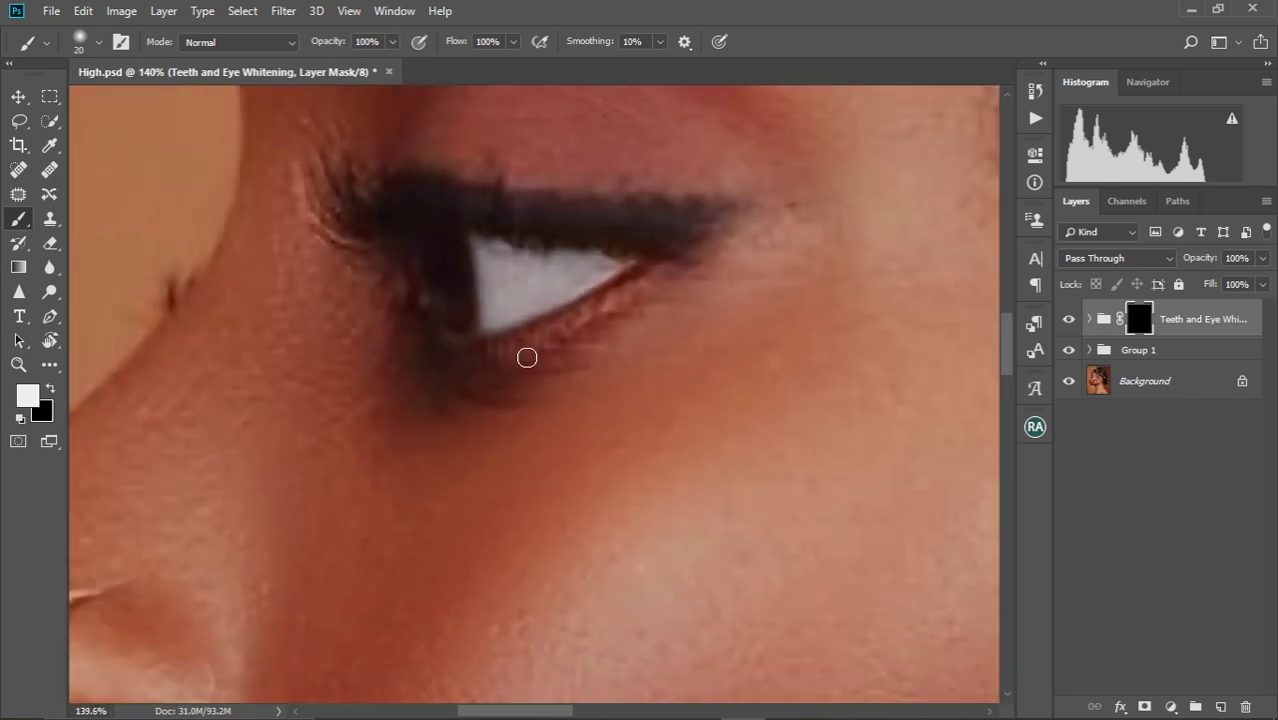
Toggle the Teeth and Eye Whitening group's visibility to compare the eye before and after, on the full portrait and close up
{"action": "key", "text": "ctrl+0"}
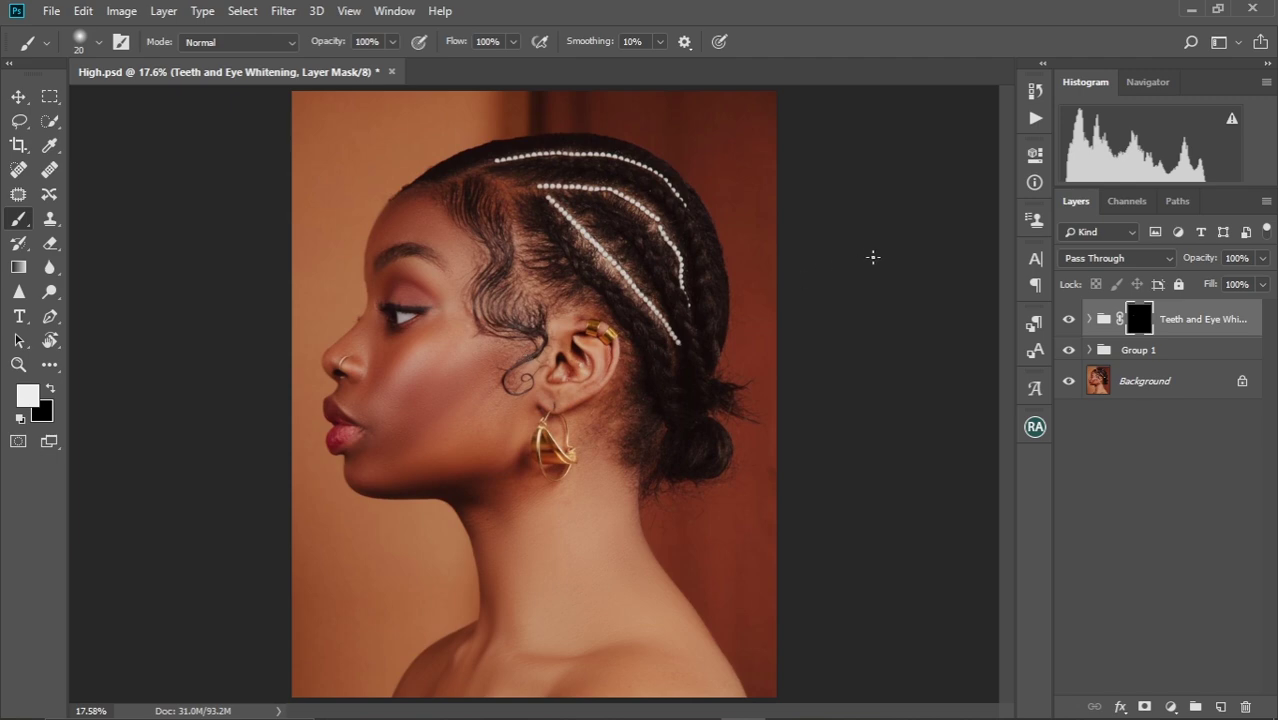
{"action": "left_click", "coordinate": [1070, 320]}
{"action": "left_click", "coordinate": [1070, 320]}
{"action": "scroll", "coordinate": [379, 318], "scroll_direction": "up", "scroll_amount": 5}
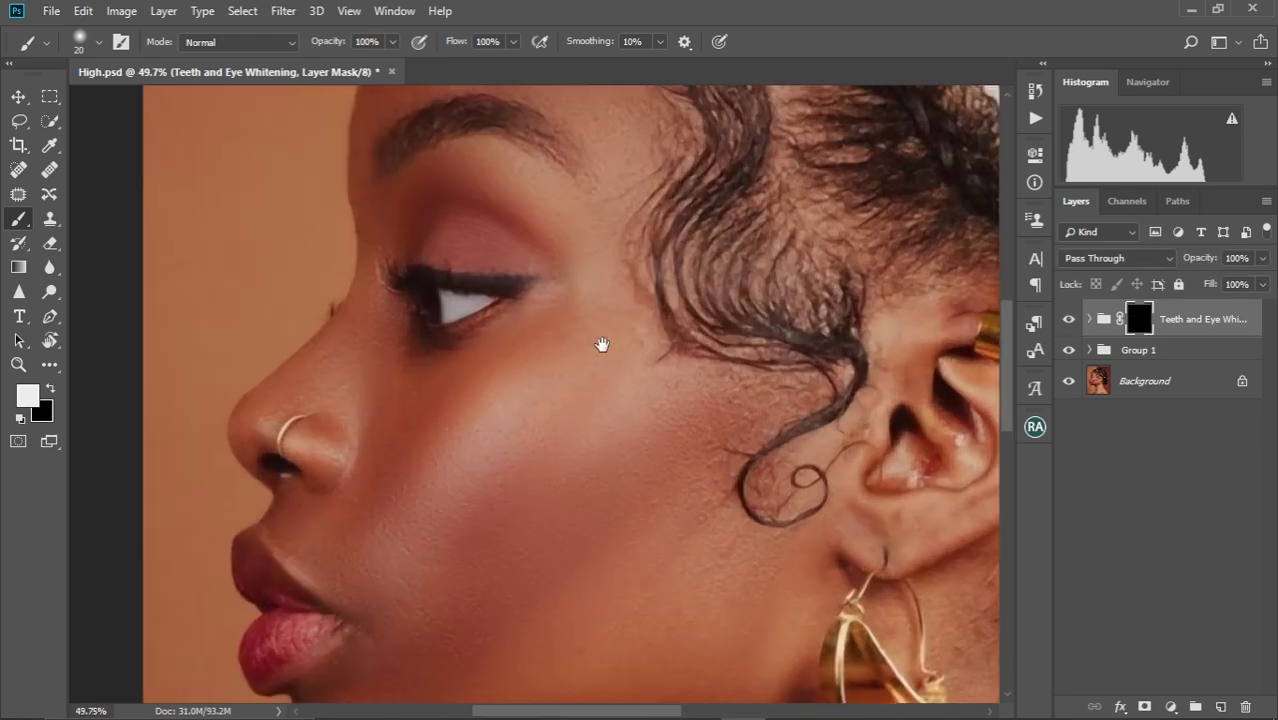
{"action": "left_click_drag", "start_coordinate": [605, 330], "coordinate": [585, 420]}
{"action": "left_click", "coordinate": [1069, 320]}
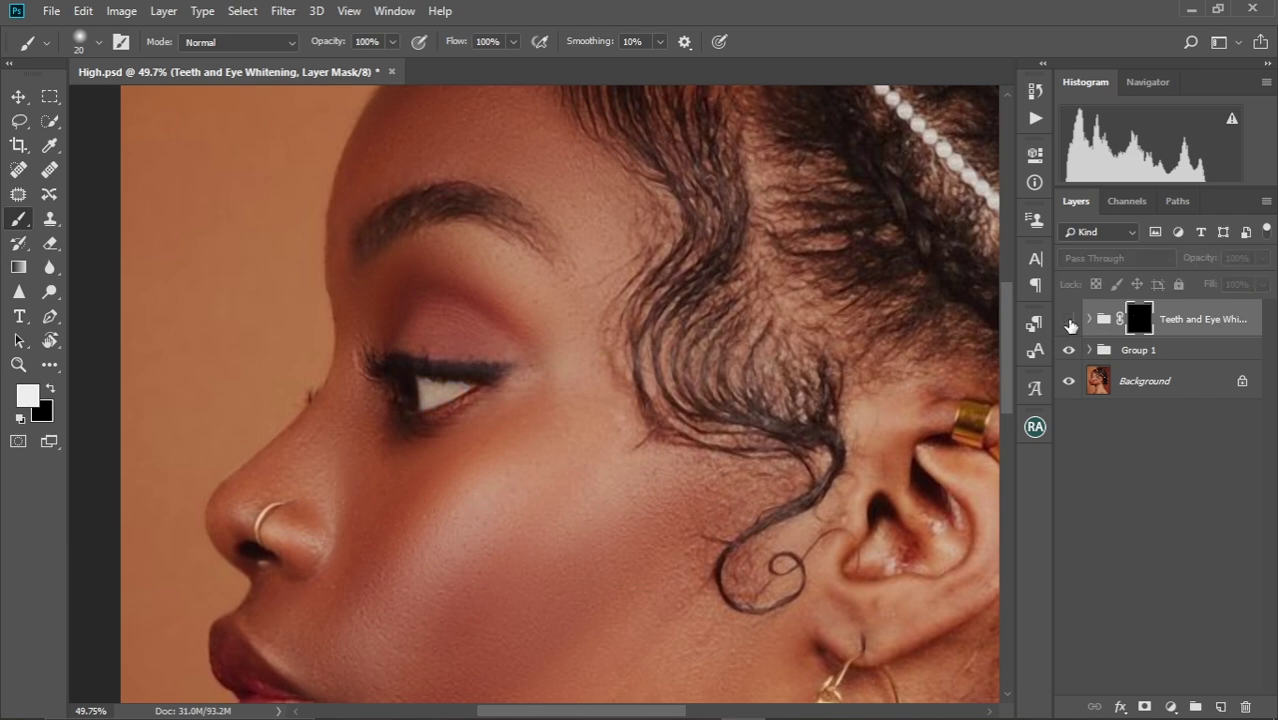
{"action": "left_click", "coordinate": [1069, 320]}
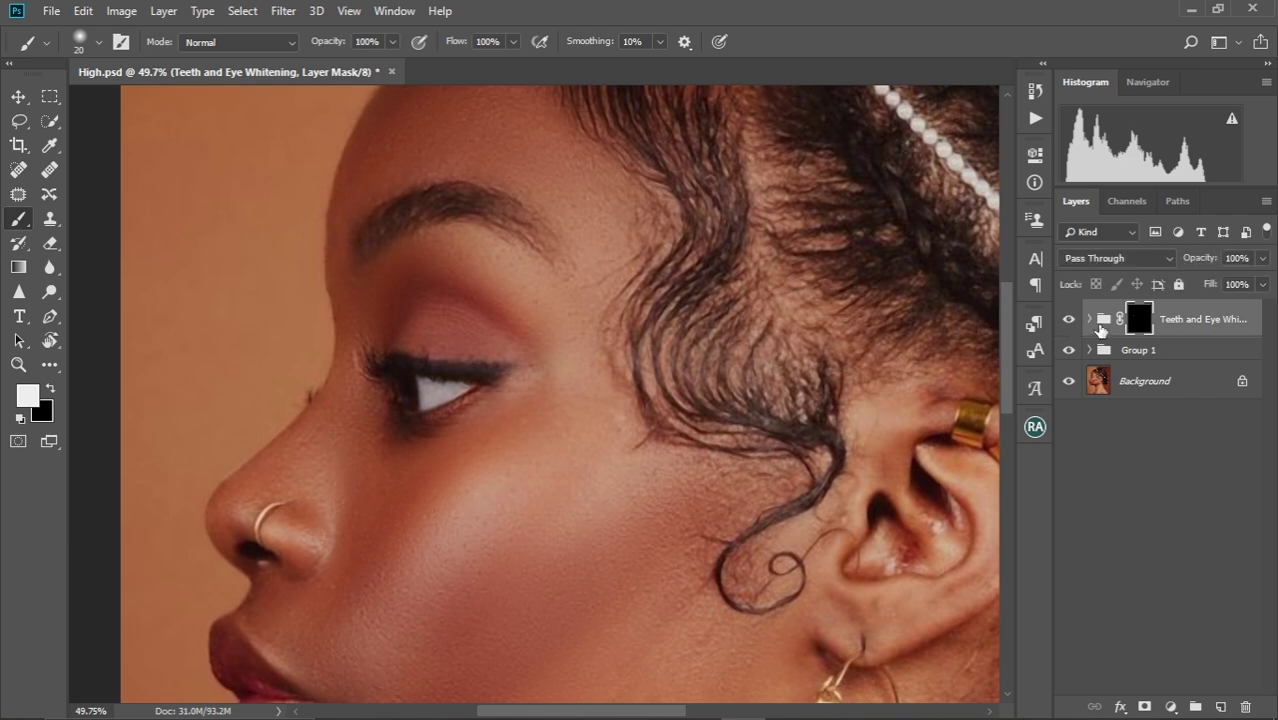
Expand the Teeth and Eye Whitening group and select its Channel Mixer 1 layer
{"action": "left_click", "coordinate": [1091, 319]}
{"action": "left_click", "coordinate": [1125, 358]}
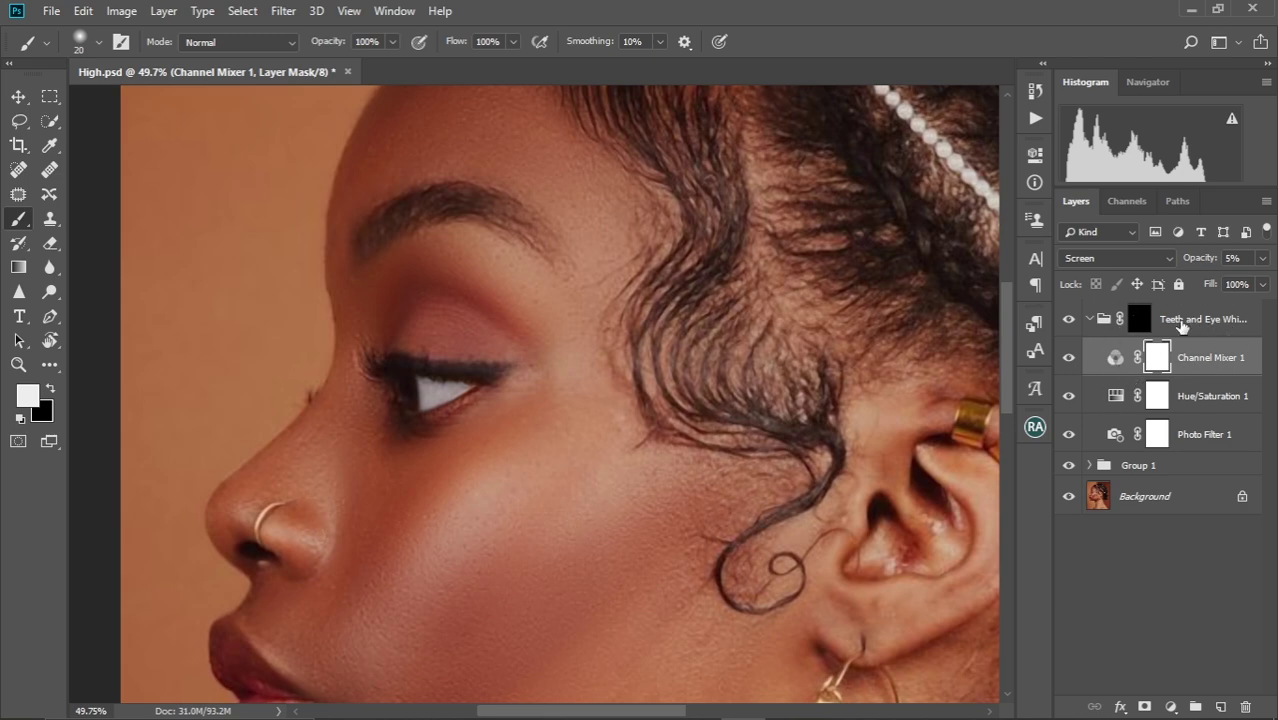
Add a Curves adjustment above Channel Mixer 1 in the whitening group and raise its midtones to brighten the eye
{"action": "left_click", "coordinate": [1168, 706]}
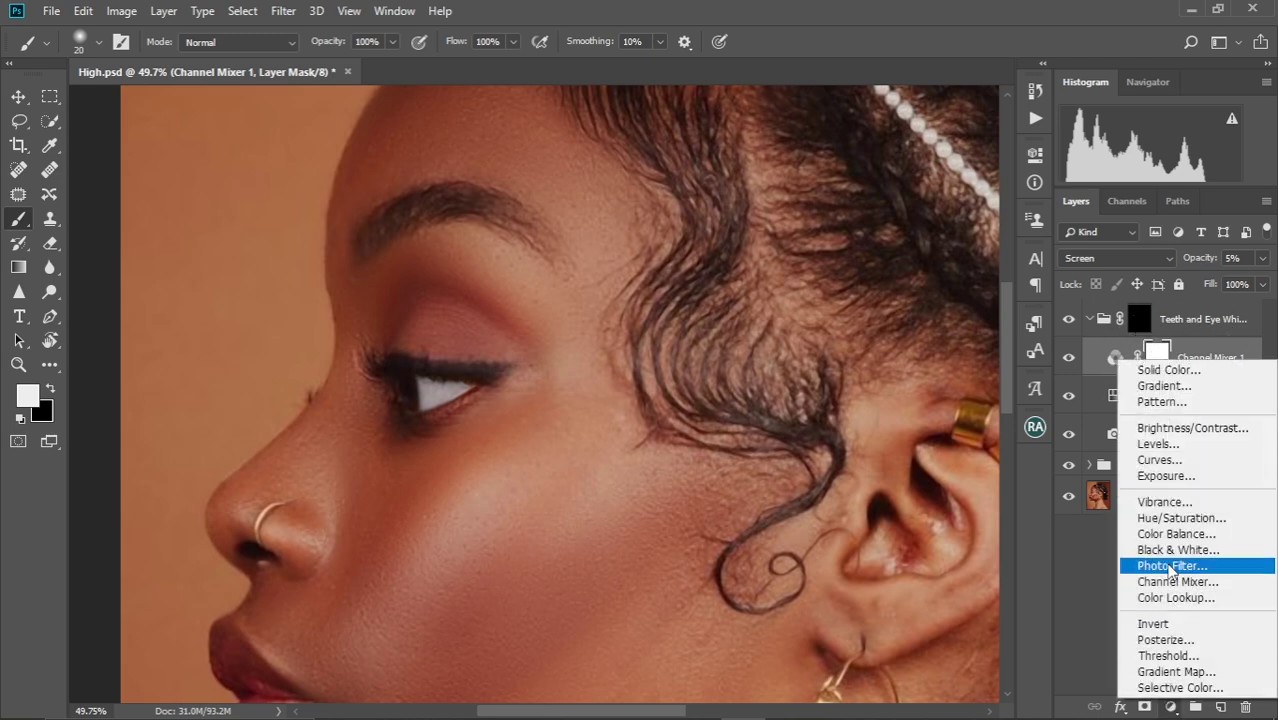
{"action": "left_click", "coordinate": [1178, 464]}
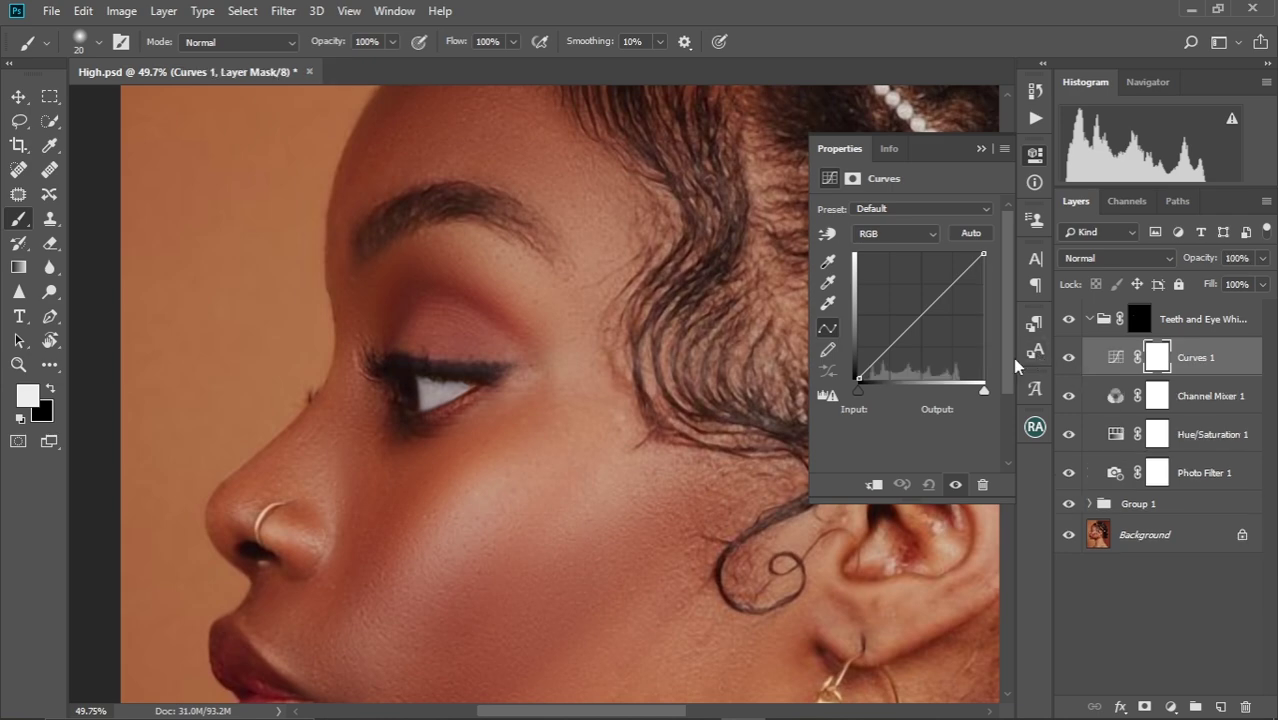
{"action": "left_click_drag", "start_coordinate": [922, 318], "coordinate": [914, 305]}
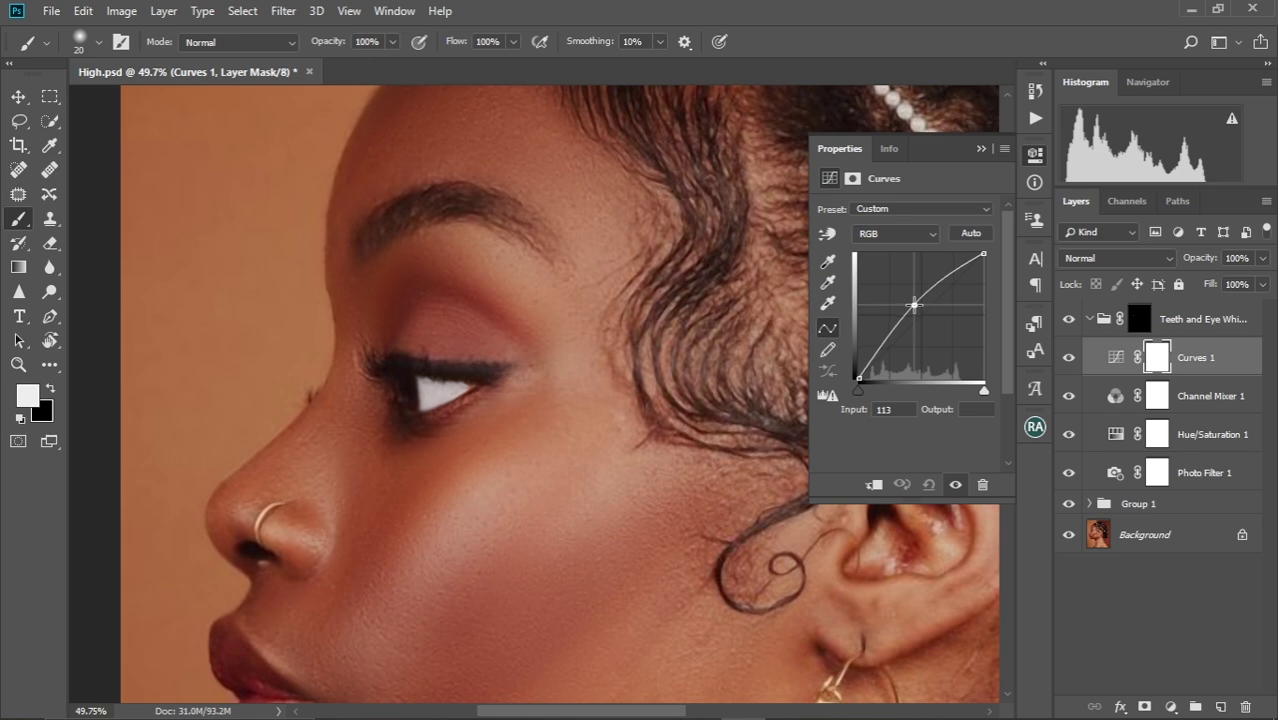
{"action": "left_click", "coordinate": [980, 149]}
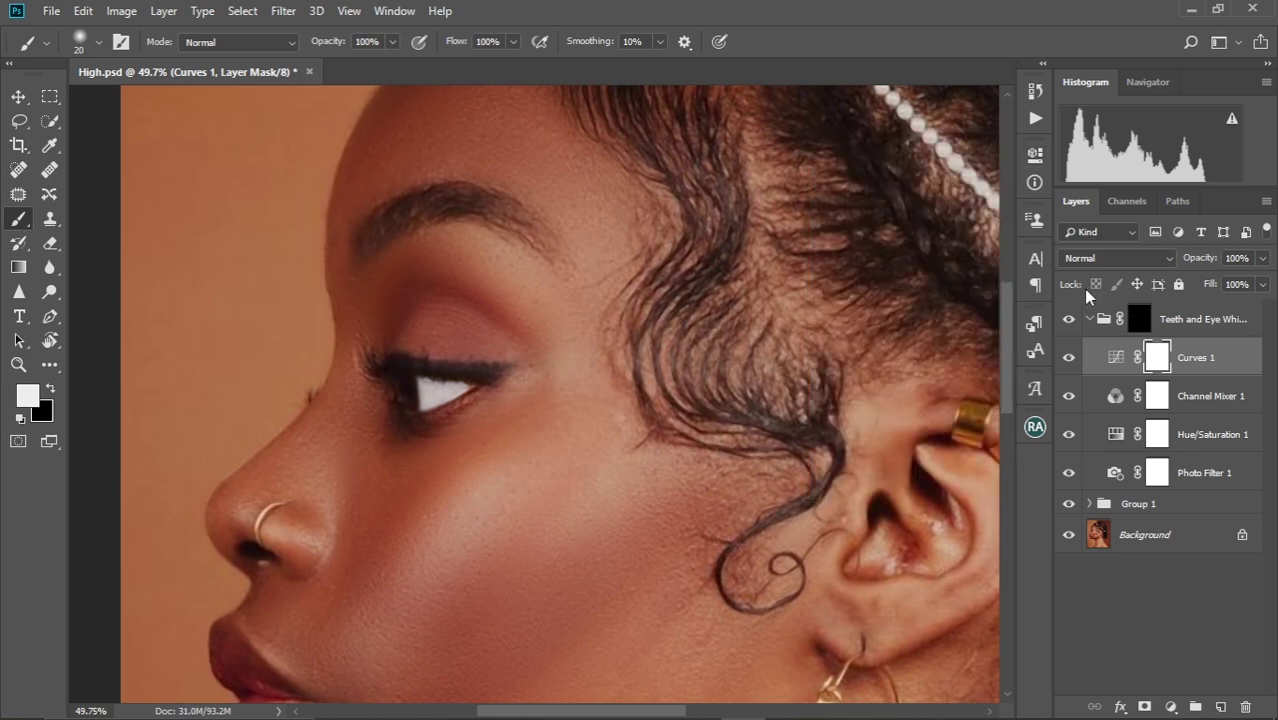
Compare the eye with and without the Curves 1 adjustment, and collapse the Teeth and Eye Whitening group
{"action": "left_click", "coordinate": [1069, 360]}
{"action": "left_click", "coordinate": [1069, 360]}
{"action": "left_click", "coordinate": [1090, 320]}
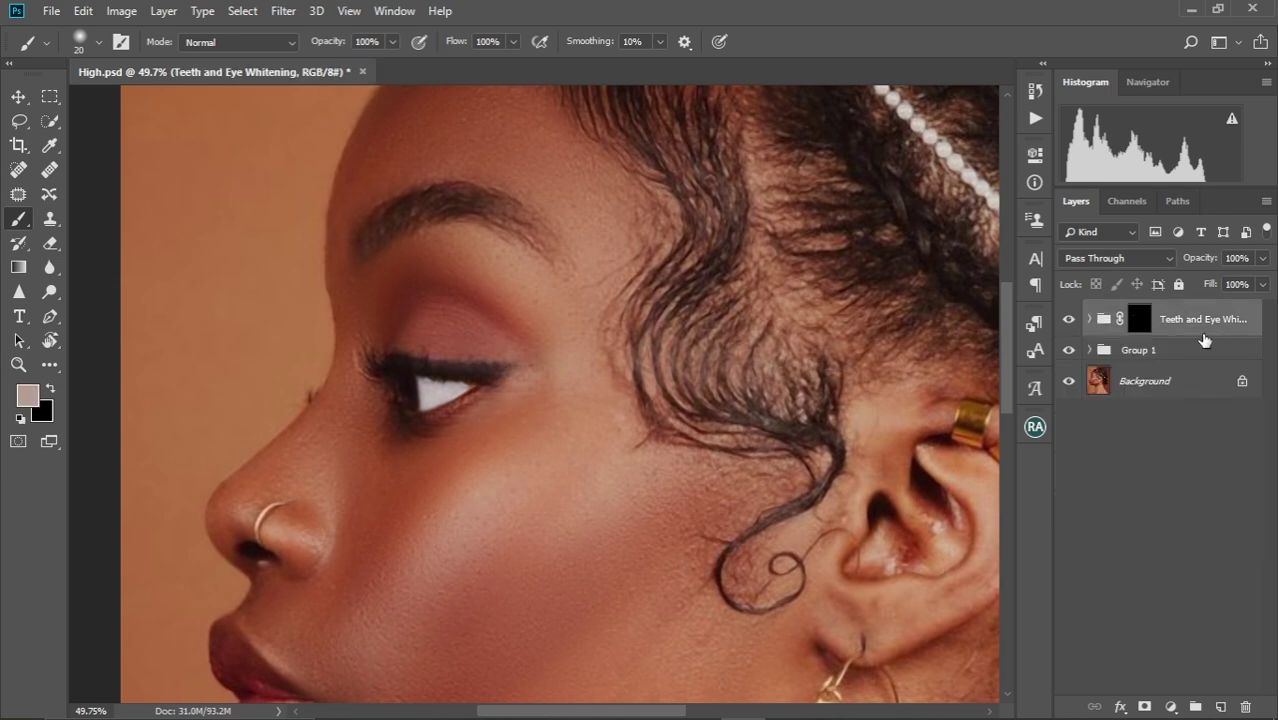
Toggle the Teeth and Eye Whitening group's visibility to compare the brightened eye with the original
{"action": "scroll", "coordinate": [466, 285], "scroll_direction": "down", "scroll_amount": 3}
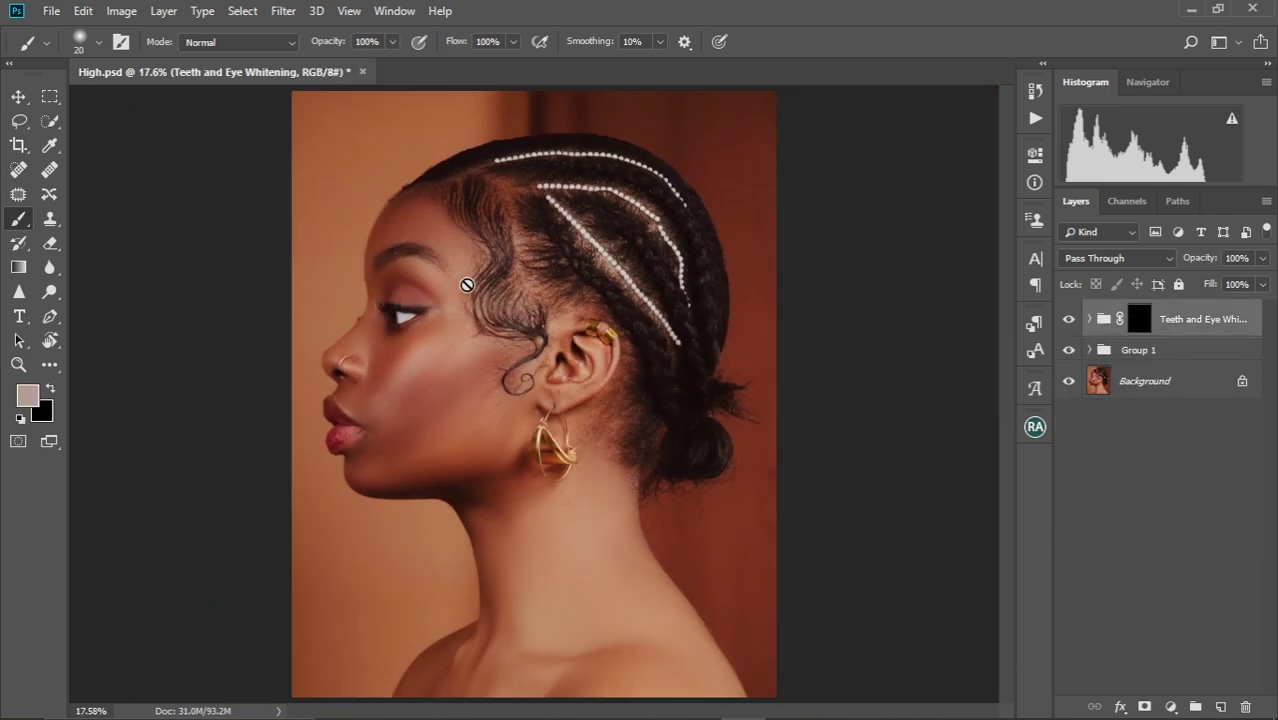
{"action": "scroll", "coordinate": [466, 285], "scroll_direction": "up", "scroll_amount": 3}
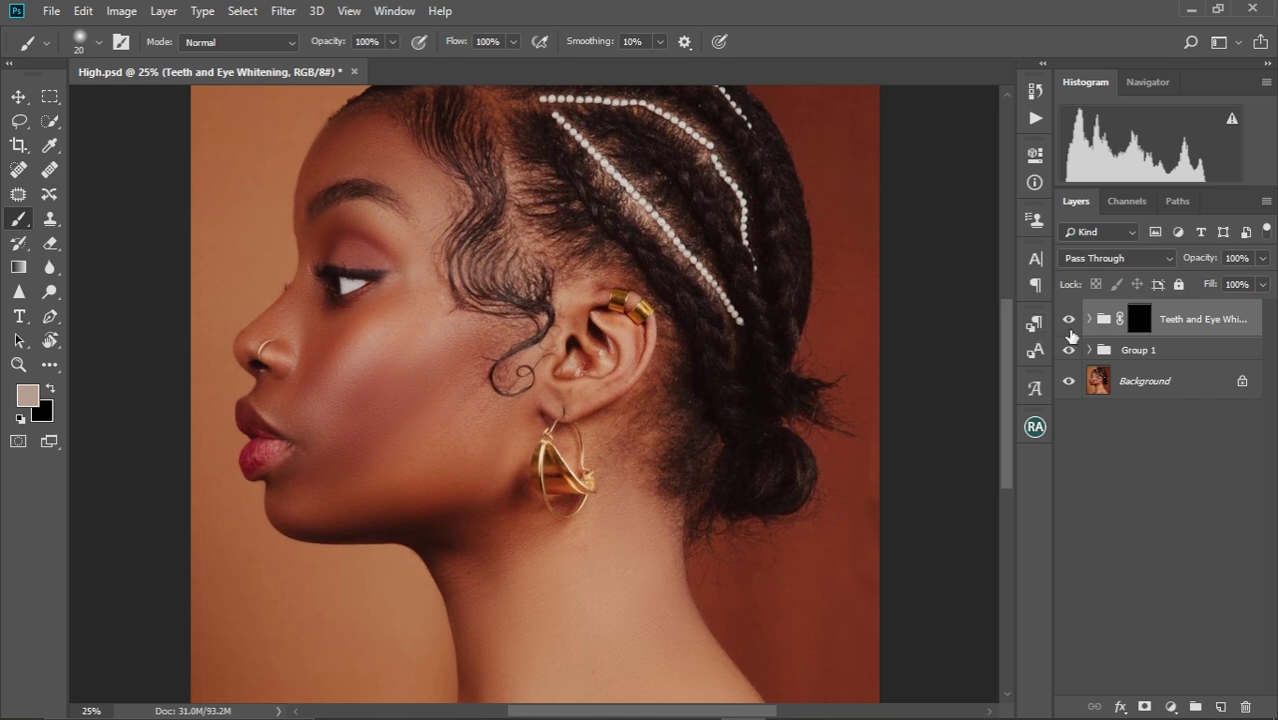
{"action": "left_click", "coordinate": [1067, 319]}
{"action": "left_click", "coordinate": [1067, 319]}
{"action": "left_click_drag", "start_coordinate": [317, 272], "coordinate": [371, 311]}
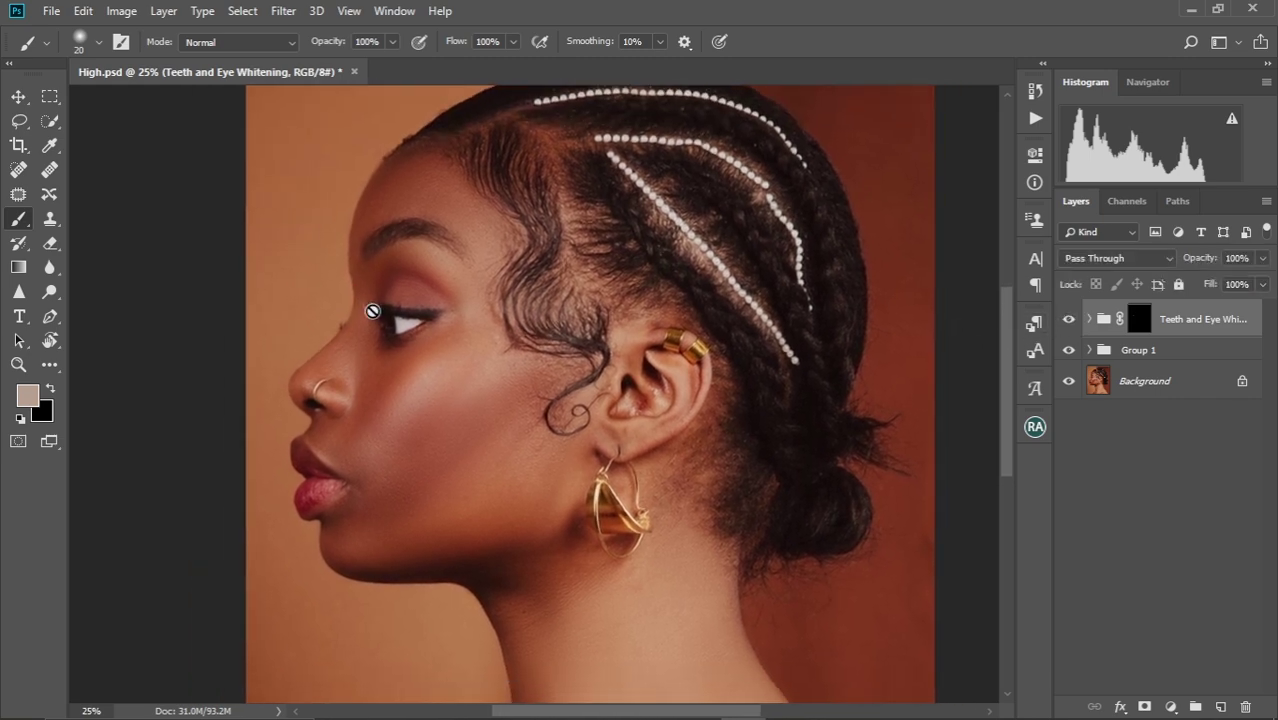
{"action": "scroll", "coordinate": [372, 311], "scroll_direction": "down", "scroll_amount": 2}
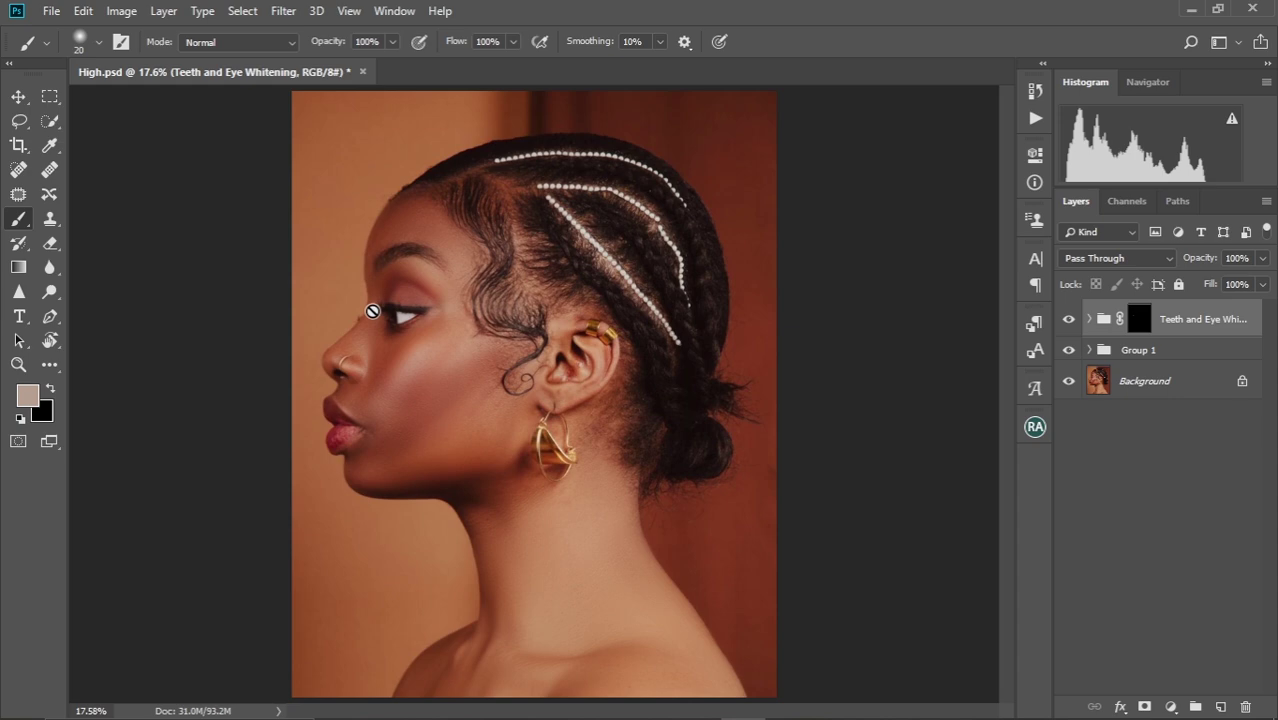
{"action": "left_click", "coordinate": [1035, 120]}
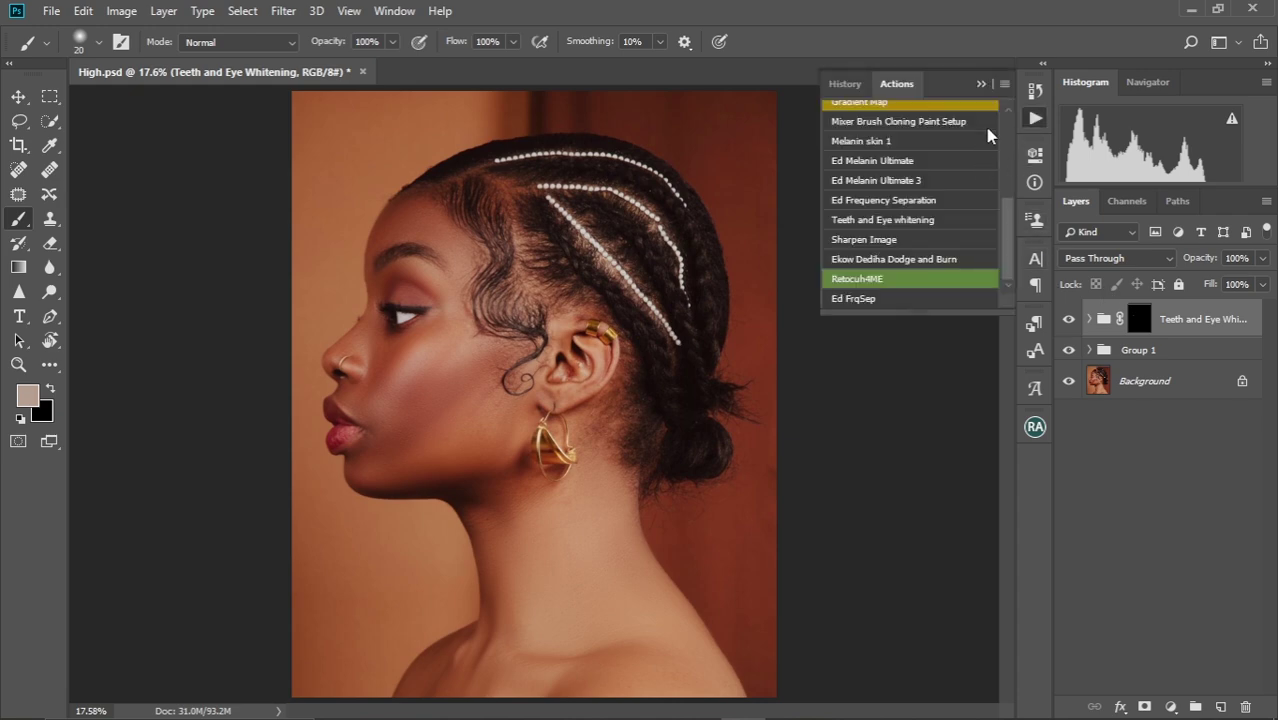
{"action": "left_click", "coordinate": [981, 84]}
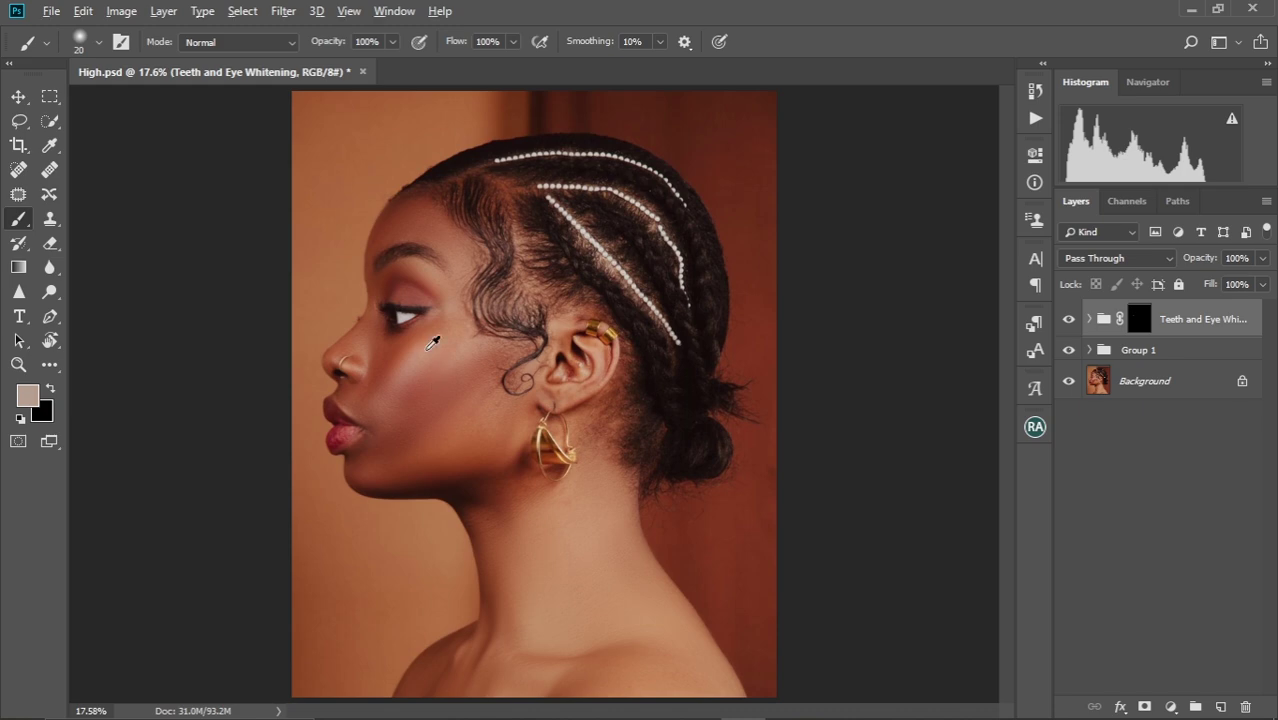
{"action": "scroll", "coordinate": [430, 350], "scroll_direction": "up", "scroll_amount": 3}
{"action": "scroll", "coordinate": [428, 349], "scroll_direction": "up", "scroll_amount": 1}
{"action": "scroll", "coordinate": [428, 349], "scroll_direction": "down", "scroll_amount": 2}
{"action": "left_click_drag", "start_coordinate": [536, 300], "coordinate": [545, 365]}
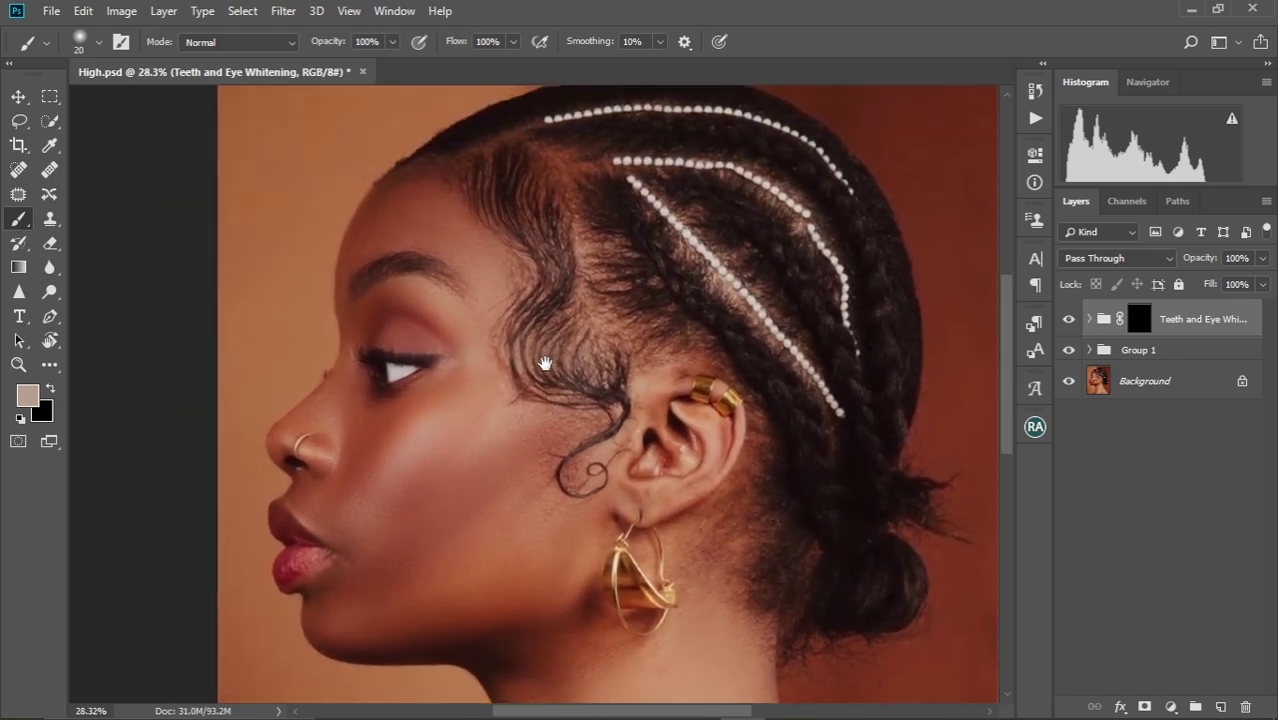
{"action": "scroll", "coordinate": [545, 364], "scroll_direction": "down", "scroll_amount": 2}
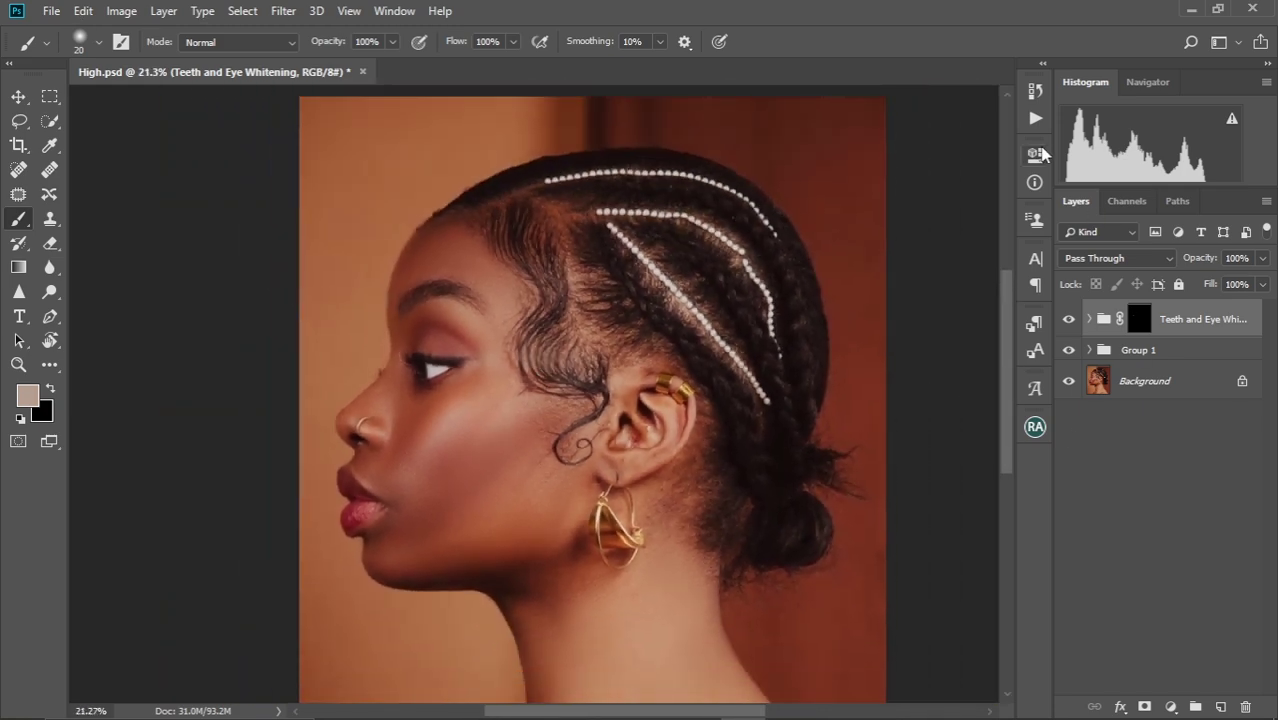
Run the recorded Dodge and Burn action to add its masked adjustment group above the whitening group
{"action": "left_click", "coordinate": [1034, 121]}
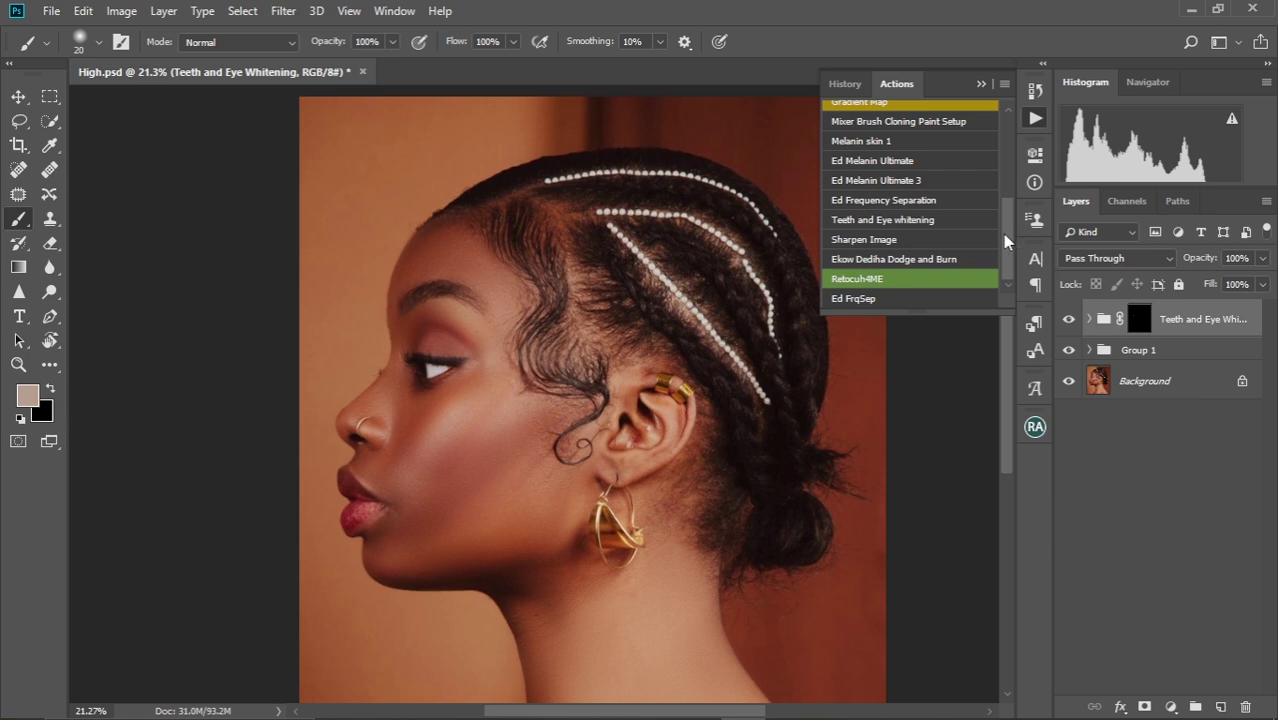
{"action": "left_click", "coordinate": [912, 258]}
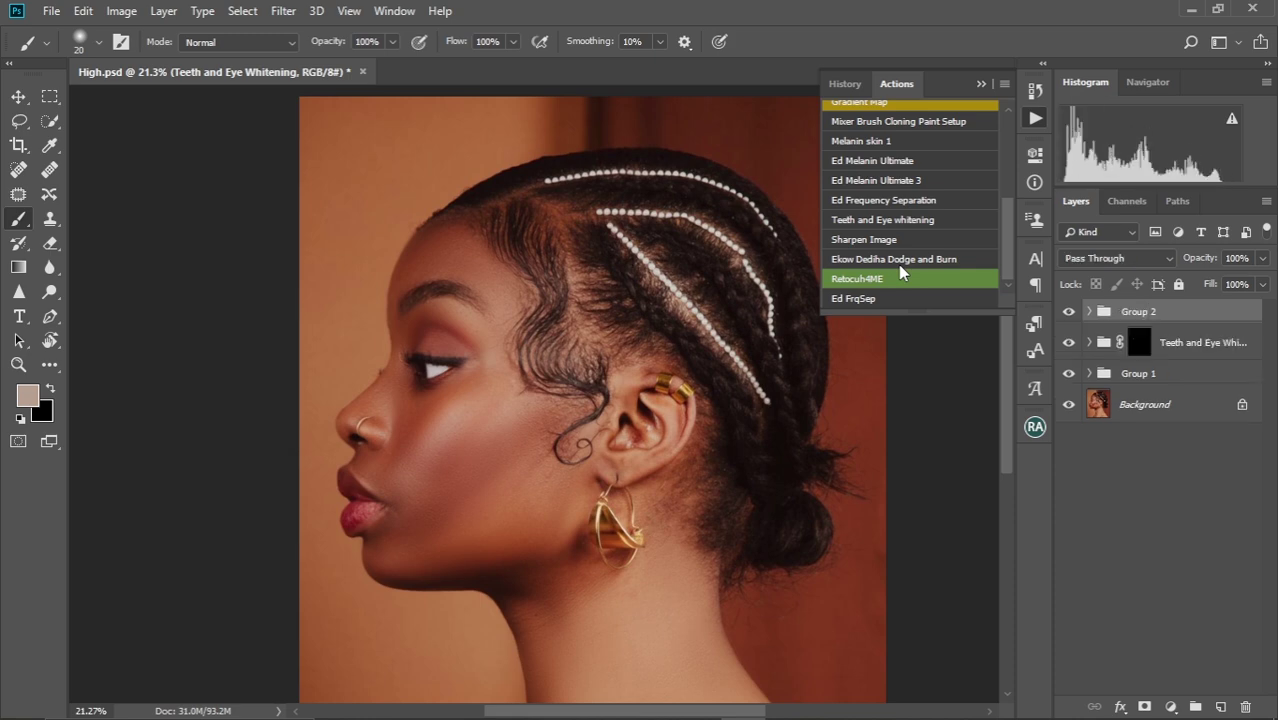
{"action": "left_click", "coordinate": [981, 83]}
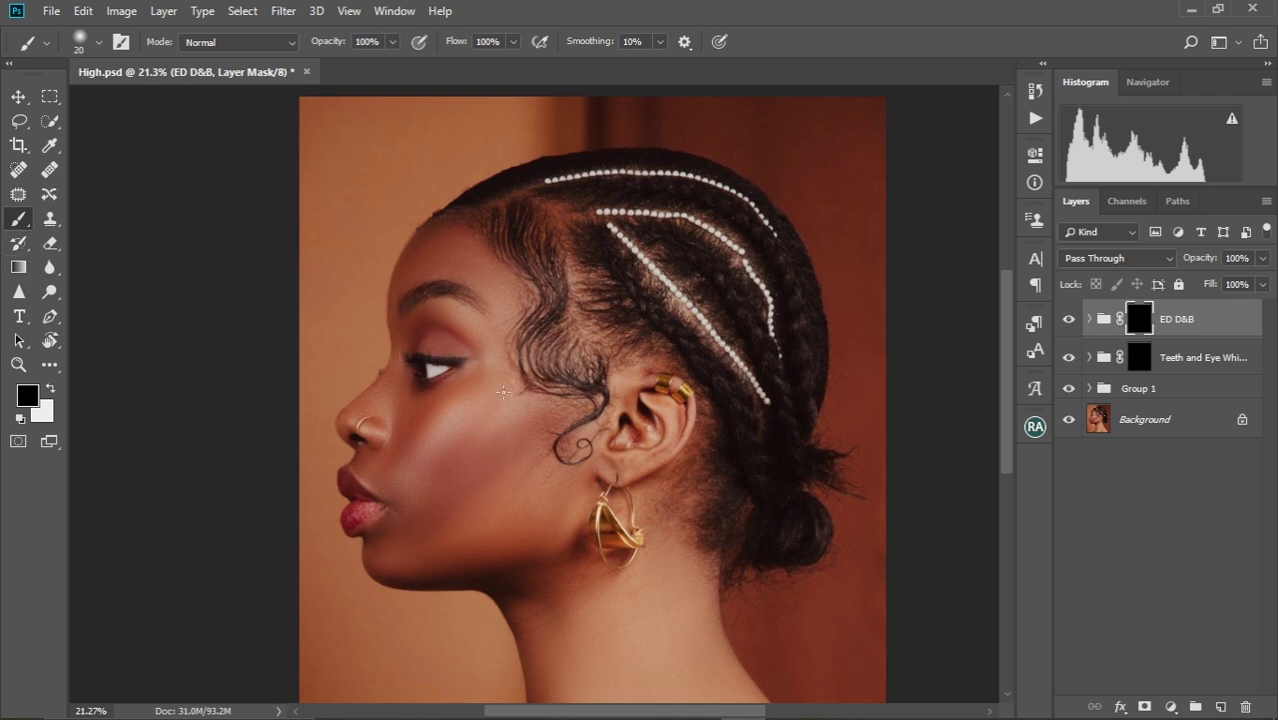
Enlarge the brush to 800 px and paint white on the ED D&B group's mask over the face
{"action": "scroll", "coordinate": [490, 350], "scroll_direction": "up", "scroll_amount": 3}
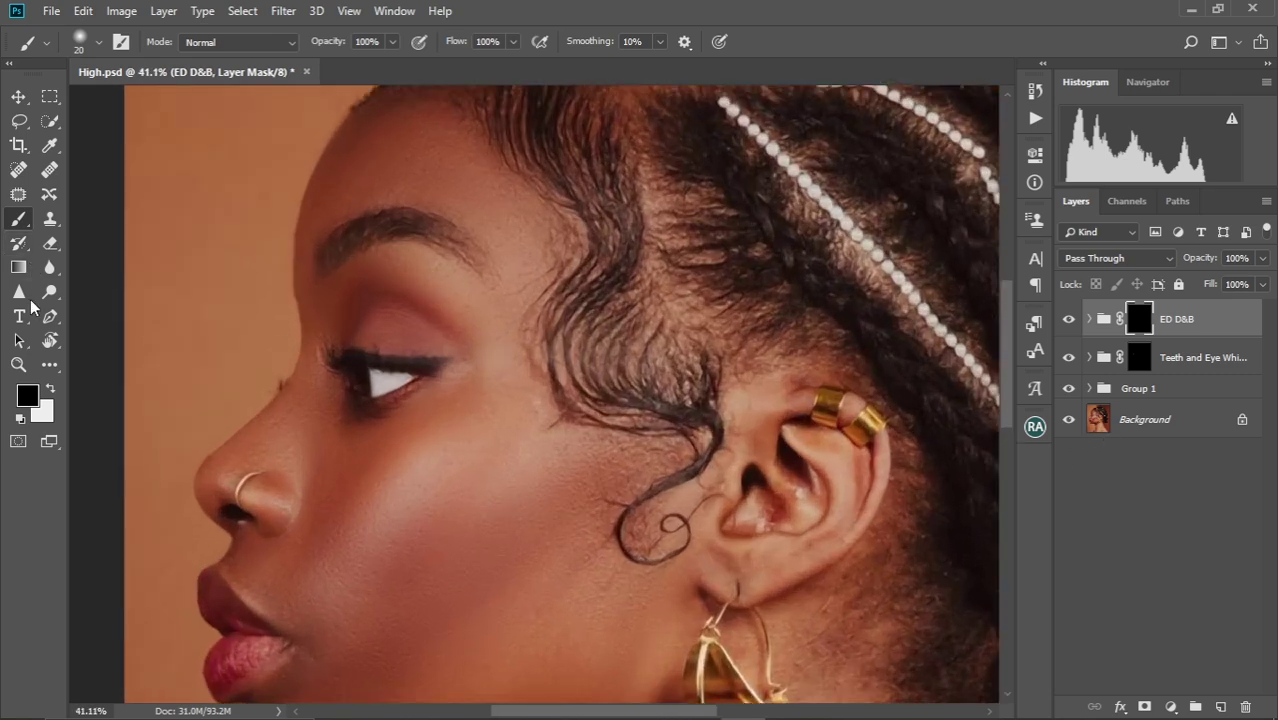
{"action": "left_click_drag", "start_coordinate": [465, 441], "coordinate": [479, 368]}
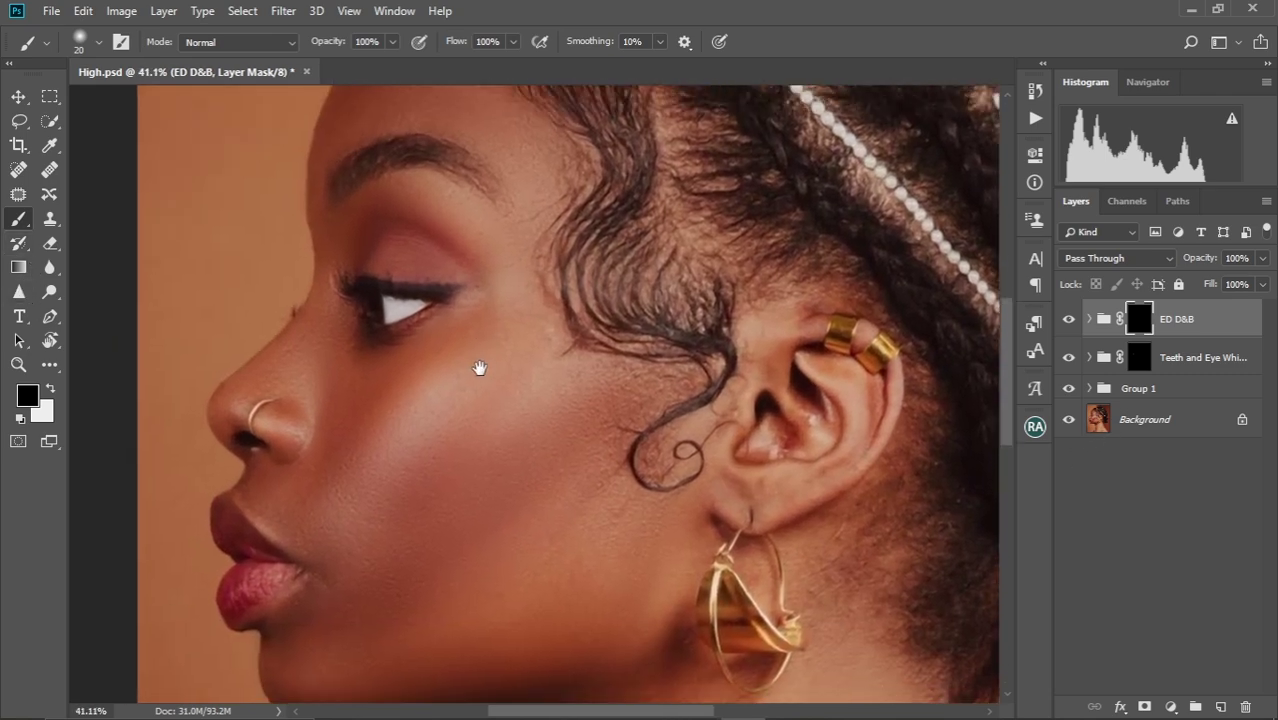
{"action": "scroll", "coordinate": [469, 382], "scroll_direction": "down", "scroll_amount": 2}
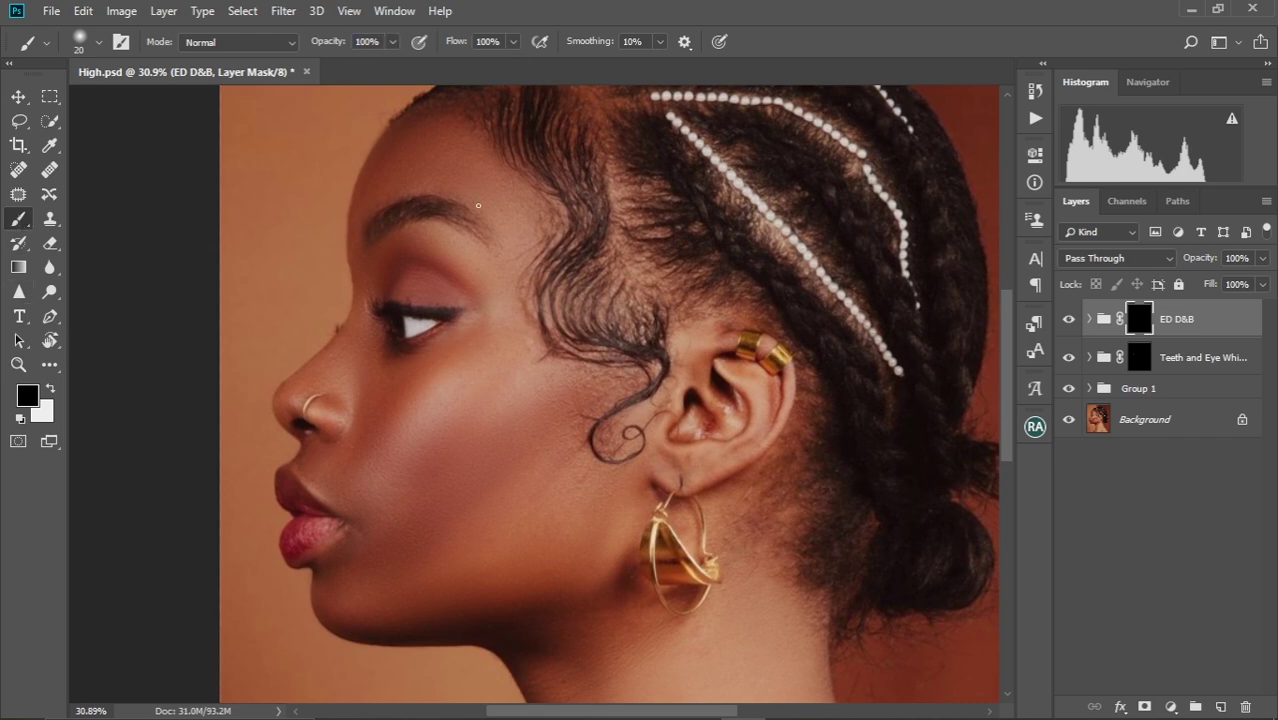
{"action": "key", "text": "bracketright"}
{"action": "key", "text": "bracketright"}
{"action": "key", "text": "bracketright"}
{"action": "key", "text": "bracketright"}
{"action": "key", "text": "bracketright"}
{"action": "key", "text": "bracketright"}
{"action": "key", "text": "bracketright"}
{"action": "key", "text": "bracketright"}
{"action": "key", "text": "bracketright"}
{"action": "key", "text": "bracketright"}
{"action": "key", "text": "bracketright"}
{"action": "key", "text": "bracketright"}
{"action": "key", "text": "bracketright"}
{"action": "key", "text": "bracketright"}
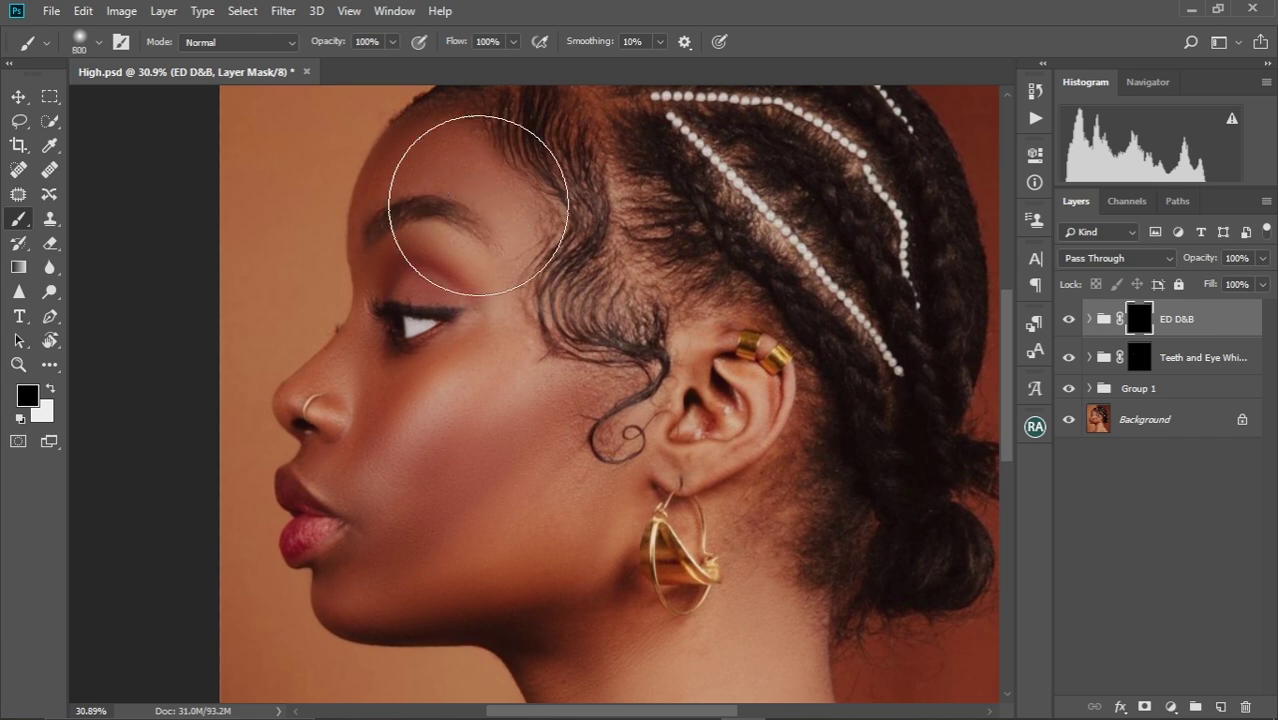
{"action": "scroll", "coordinate": [484, 205], "scroll_direction": "down", "scroll_amount": 2}
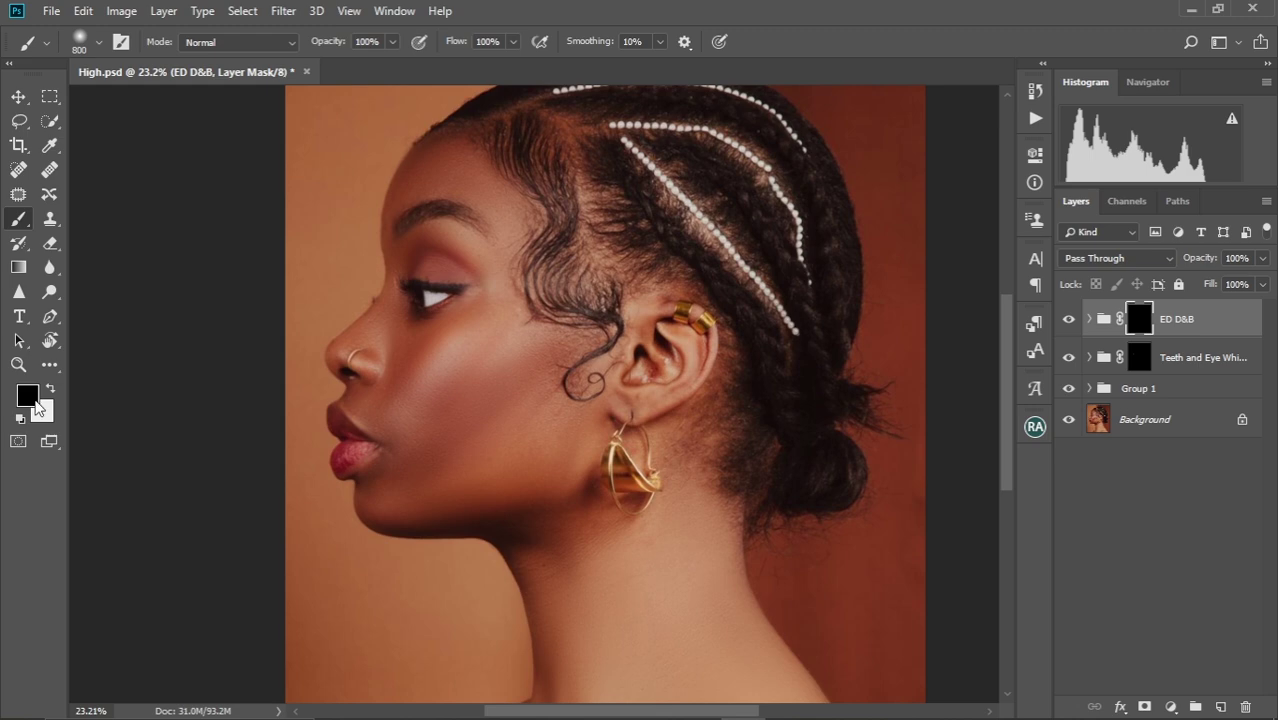
{"action": "key", "text": "x"}
{"action": "left_click", "coordinate": [483, 328]}
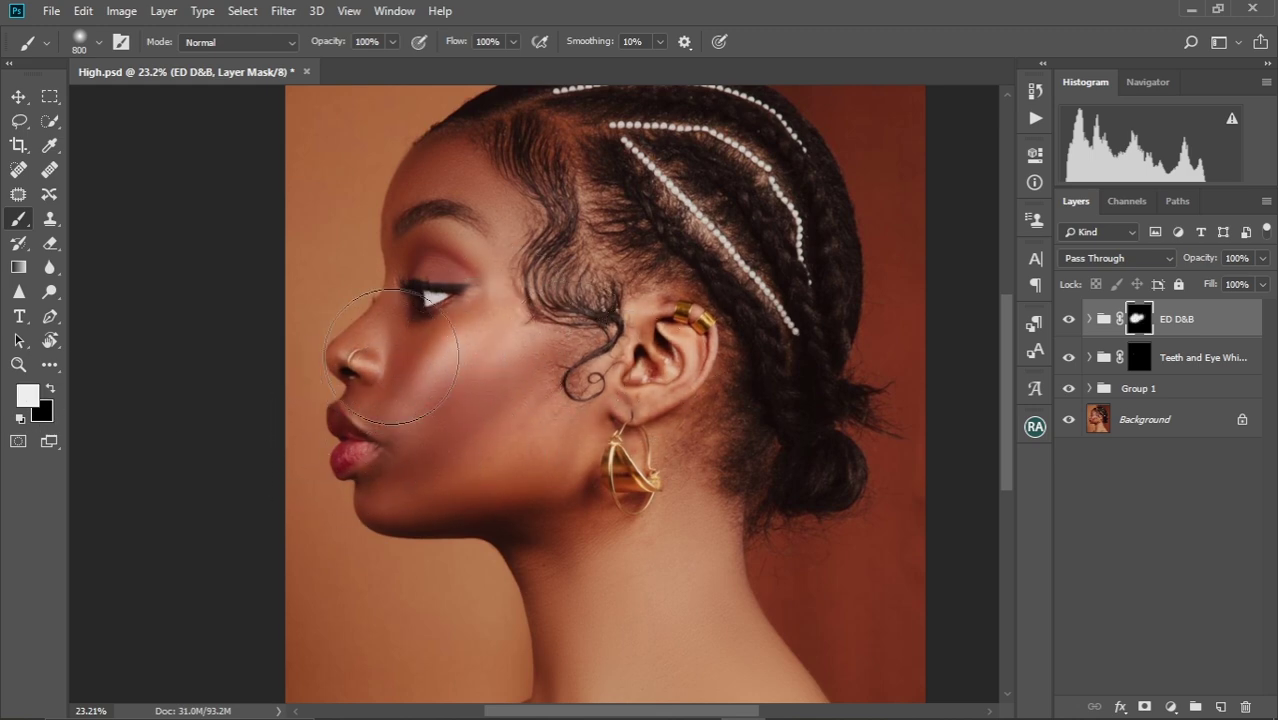
{"action": "mouse_move", "coordinate": [425, 334]}
{"action": "left_mouse_down"}
{"action": "mouse_move", "coordinate": [457, 254]}
{"action": "mouse_move", "coordinate": [448, 204]}
{"action": "mouse_move", "coordinate": [514, 244]}
{"action": "mouse_move", "coordinate": [482, 220]}
{"action": "left_mouse_up"}
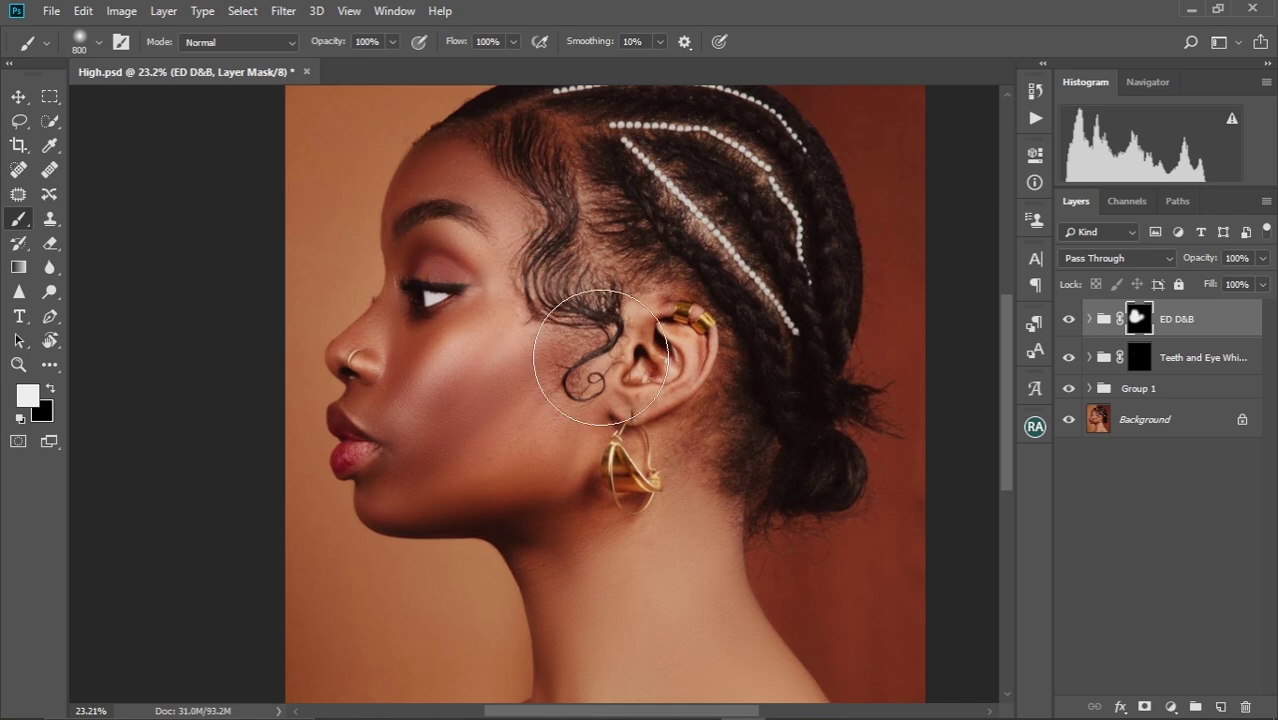
Reduce the brush to 700 px and extend the white painting on the ED D&B mask over the neck, shoulders and remaining skin
{"action": "key", "text": "["}
{"action": "mouse_move", "coordinate": [559, 508]}
{"action": "left_mouse_down"}
{"action": "mouse_move", "coordinate": [574, 663]}
{"action": "mouse_move", "coordinate": [612, 501]}
{"action": "mouse_move", "coordinate": [681, 579]}
{"action": "mouse_move", "coordinate": [690, 640]}
{"action": "left_mouse_up"}
{"action": "left_click_drag", "start_coordinate": [651, 581], "coordinate": [623, 423]}
{"action": "mouse_move", "coordinate": [638, 515]}
{"action": "left_mouse_down"}
{"action": "mouse_move", "coordinate": [571, 589]}
{"action": "mouse_move", "coordinate": [529, 583]}
{"action": "mouse_move", "coordinate": [501, 620]}
{"action": "mouse_move", "coordinate": [440, 648]}
{"action": "left_mouse_up"}
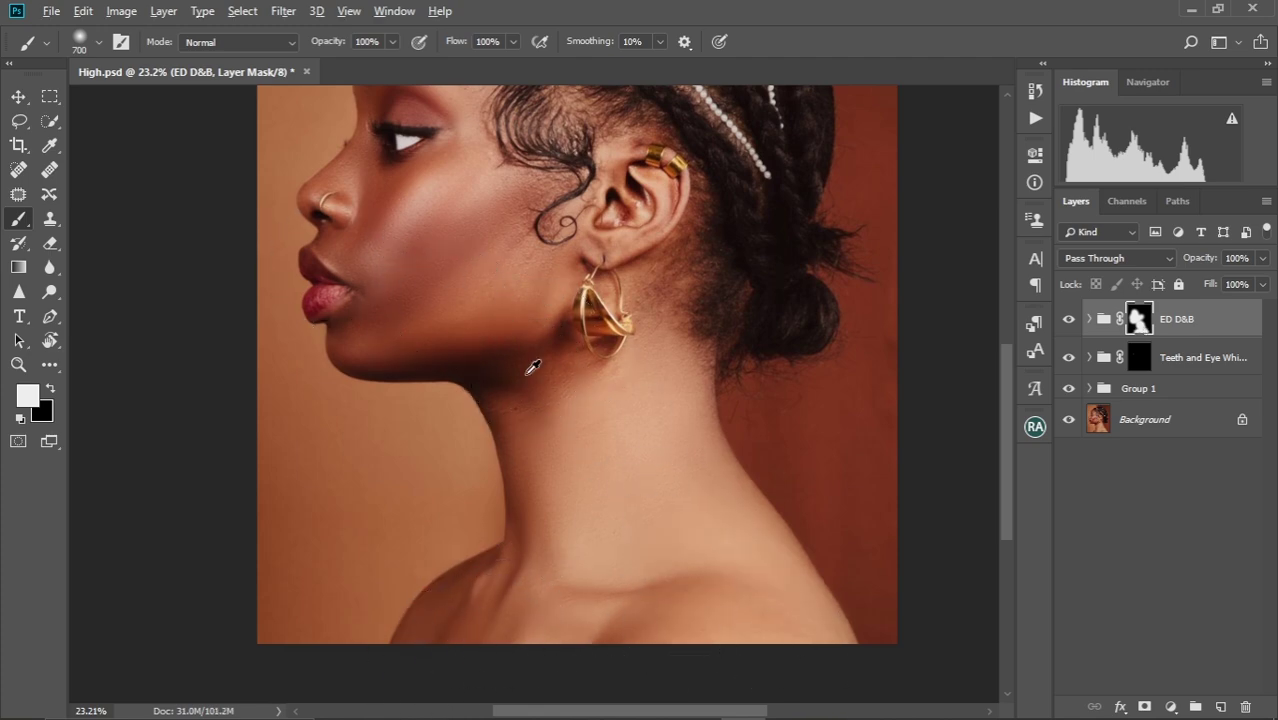
{"action": "scroll", "coordinate": [525, 373], "scroll_direction": "down", "scroll_amount": 1}
{"action": "scroll", "coordinate": [522, 388], "scroll_direction": "down", "scroll_amount": 1}
{"action": "scroll", "coordinate": [522, 388], "scroll_direction": "up", "scroll_amount": 1}
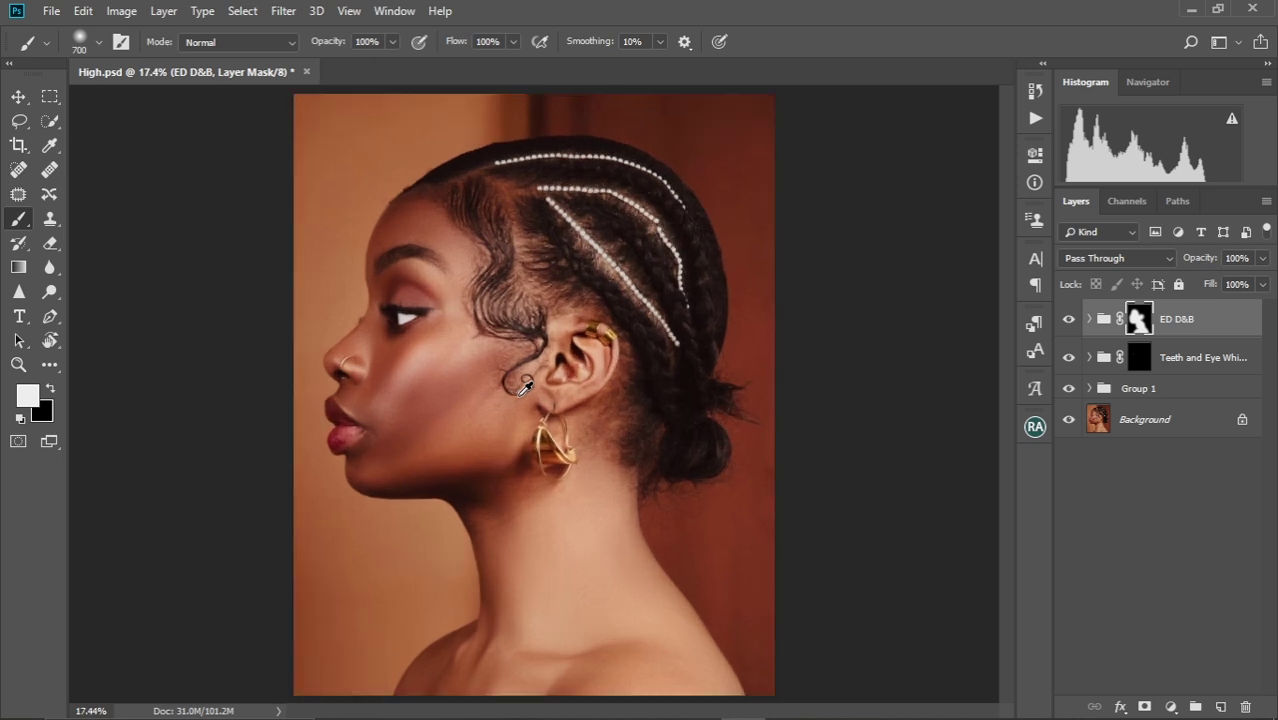
{"action": "mouse_move", "coordinate": [420, 255]}
{"action": "left_mouse_down"}
{"action": "mouse_move", "coordinate": [520, 249]}
{"action": "mouse_move", "coordinate": [605, 343]}
{"action": "mouse_move", "coordinate": [591, 455]}
{"action": "left_mouse_up"}
Lower the ED D&B group's opacity to 37%
{"action": "scroll", "coordinate": [579, 500], "scroll_direction": "down", "scroll_amount": 1}
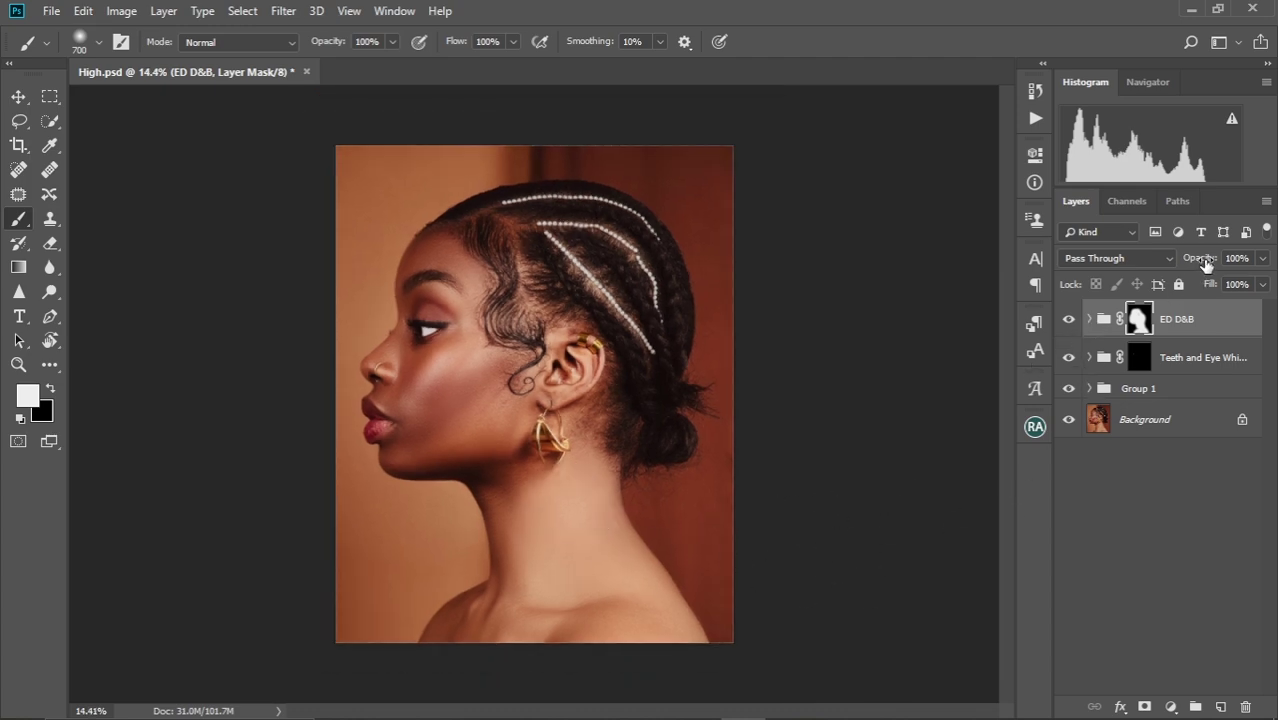
{"action": "mouse_move", "coordinate": [1205, 262]}
{"action": "left_mouse_down"}
{"action": "mouse_move", "coordinate": [1166, 264]}
{"action": "mouse_move", "coordinate": [1188, 262]}
{"action": "left_mouse_up"}
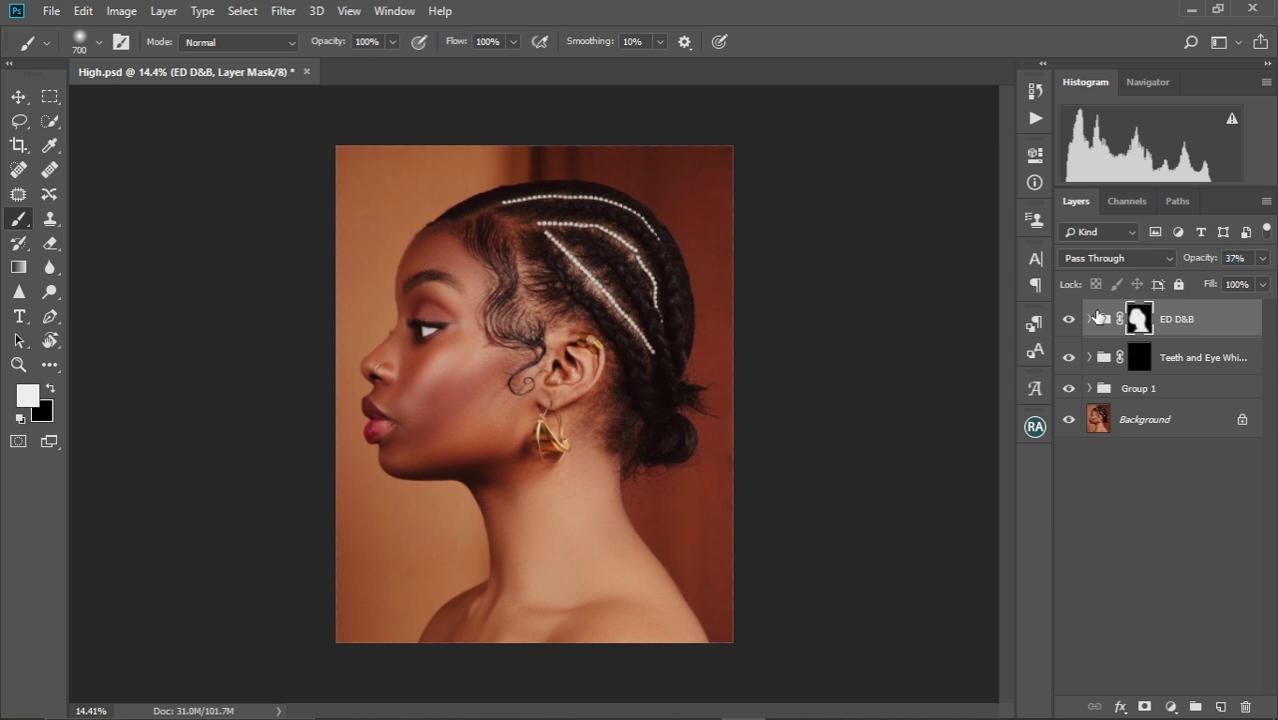
Expand the ED D&B group, select the ED Burn layer and toggle its visibility to compare its effect
{"action": "left_click", "coordinate": [1091, 319]}
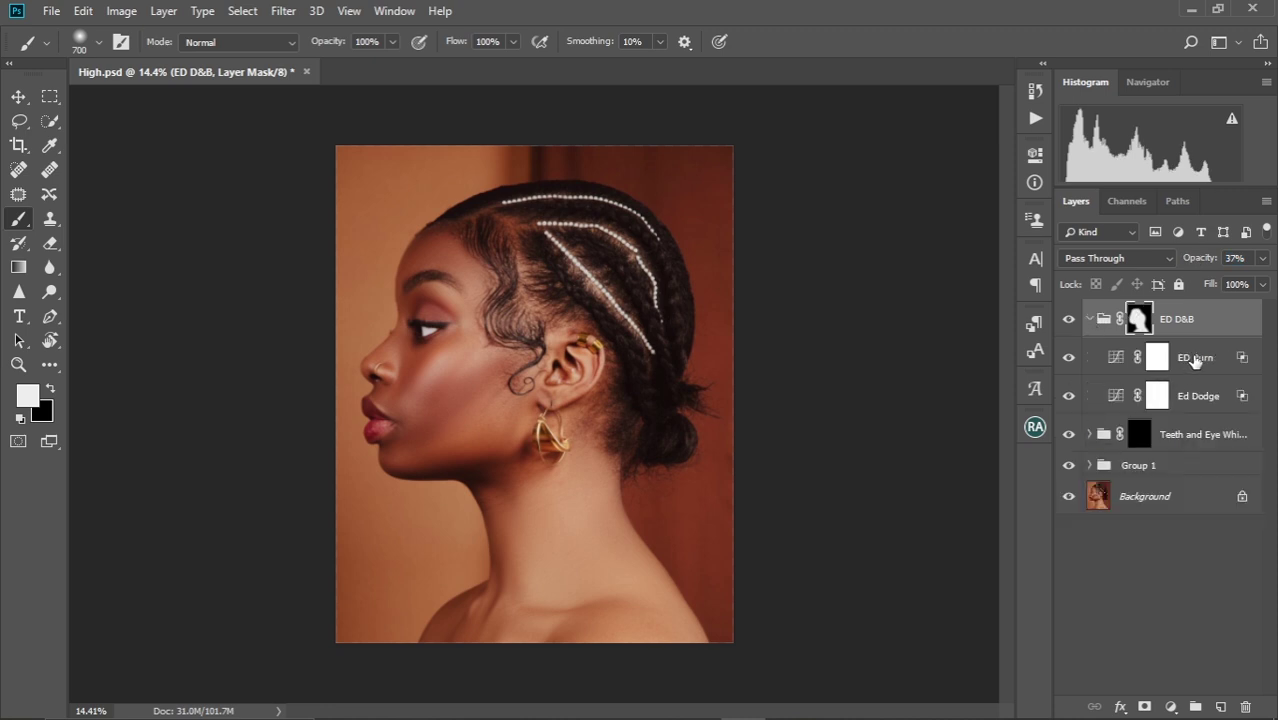
{"action": "left_click", "coordinate": [1192, 360]}
{"action": "left_click", "coordinate": [1069, 358]}
{"action": "left_click", "coordinate": [1069, 358]}
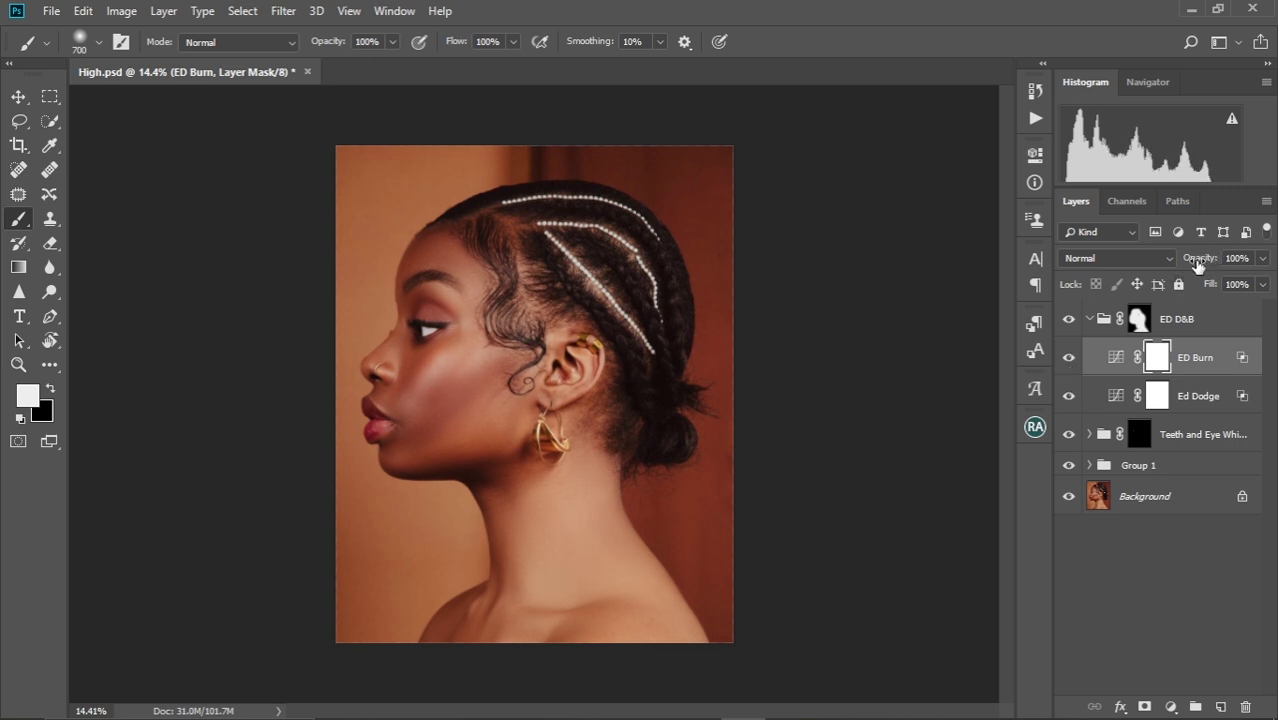
Set the ED D&B group's opacity to 59% and check the dodge and burn effect on the portrait
{"action": "left_click", "coordinate": [1184, 330]}
{"action": "mouse_move", "coordinate": [1193, 258]}
{"action": "left_mouse_down"}
{"action": "mouse_move", "coordinate": [1216, 260]}
{"action": "mouse_move", "coordinate": [1199, 262]}
{"action": "left_mouse_up"}
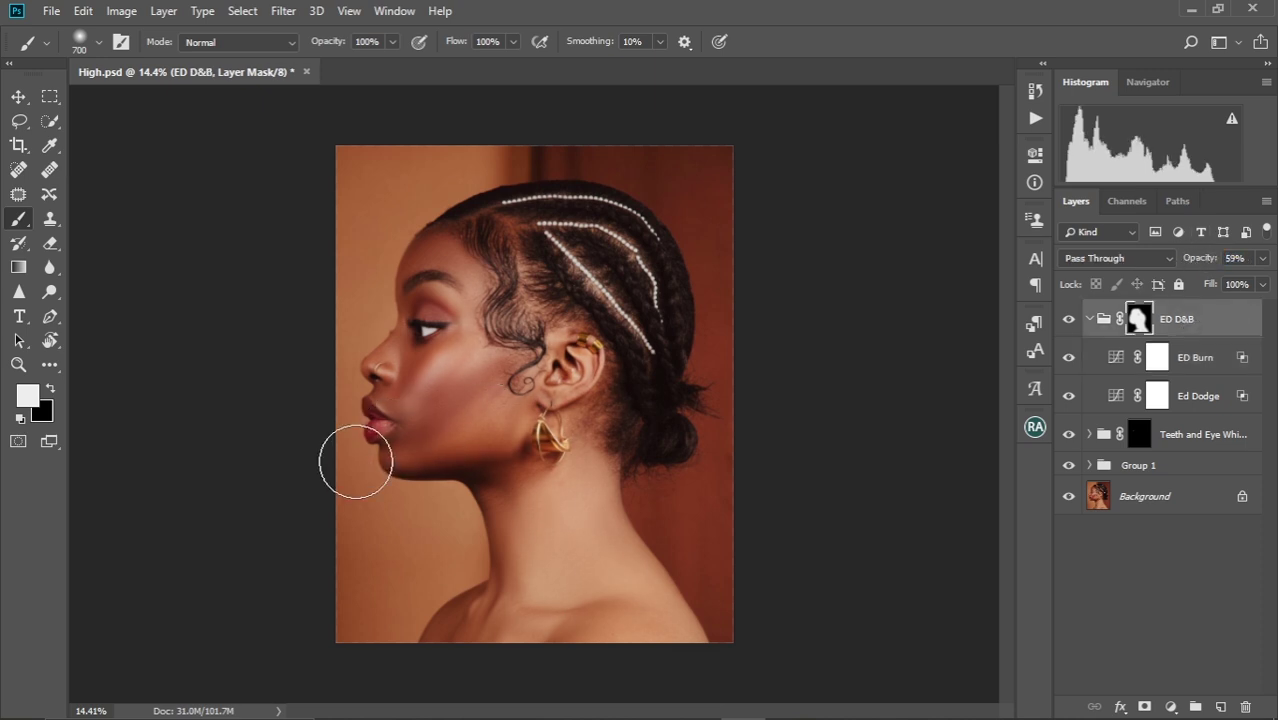
{"action": "scroll", "coordinate": [453, 452], "scroll_direction": "up", "scroll_amount": 3}
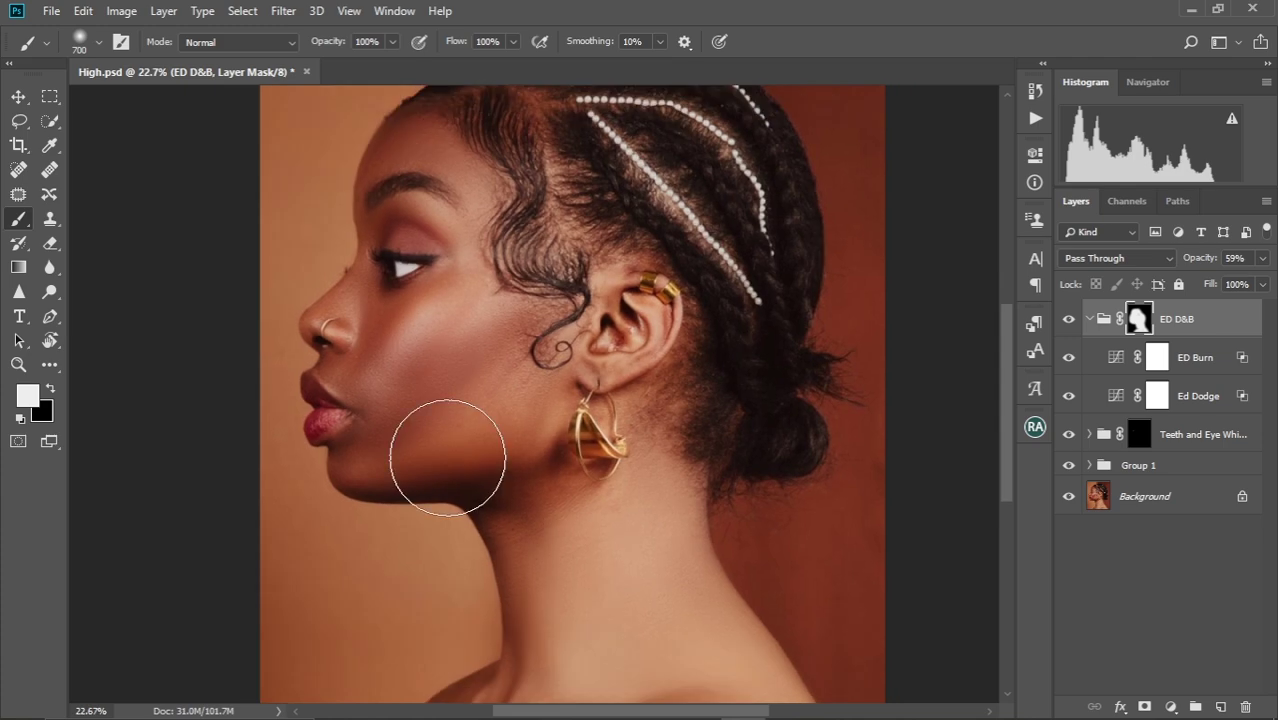
{"action": "scroll", "coordinate": [450, 465], "scroll_direction": "down", "scroll_amount": 2}
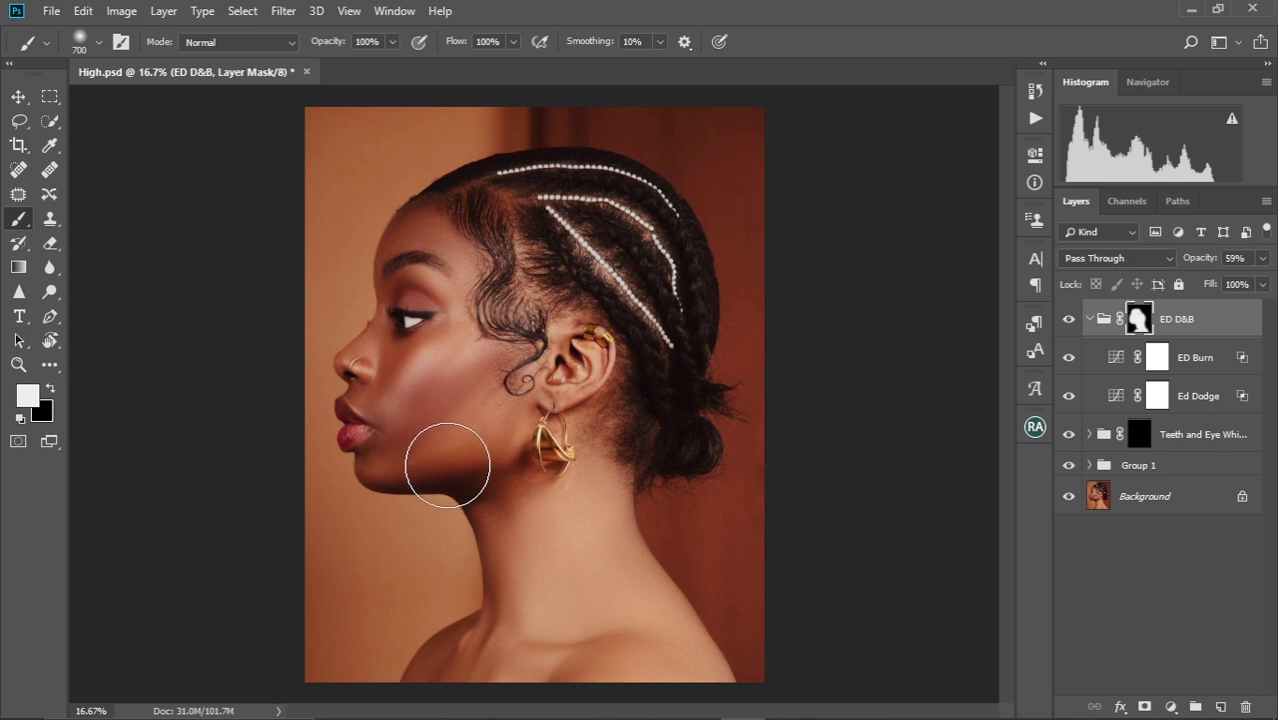
{"action": "key", "text": "ctrl+minus"}
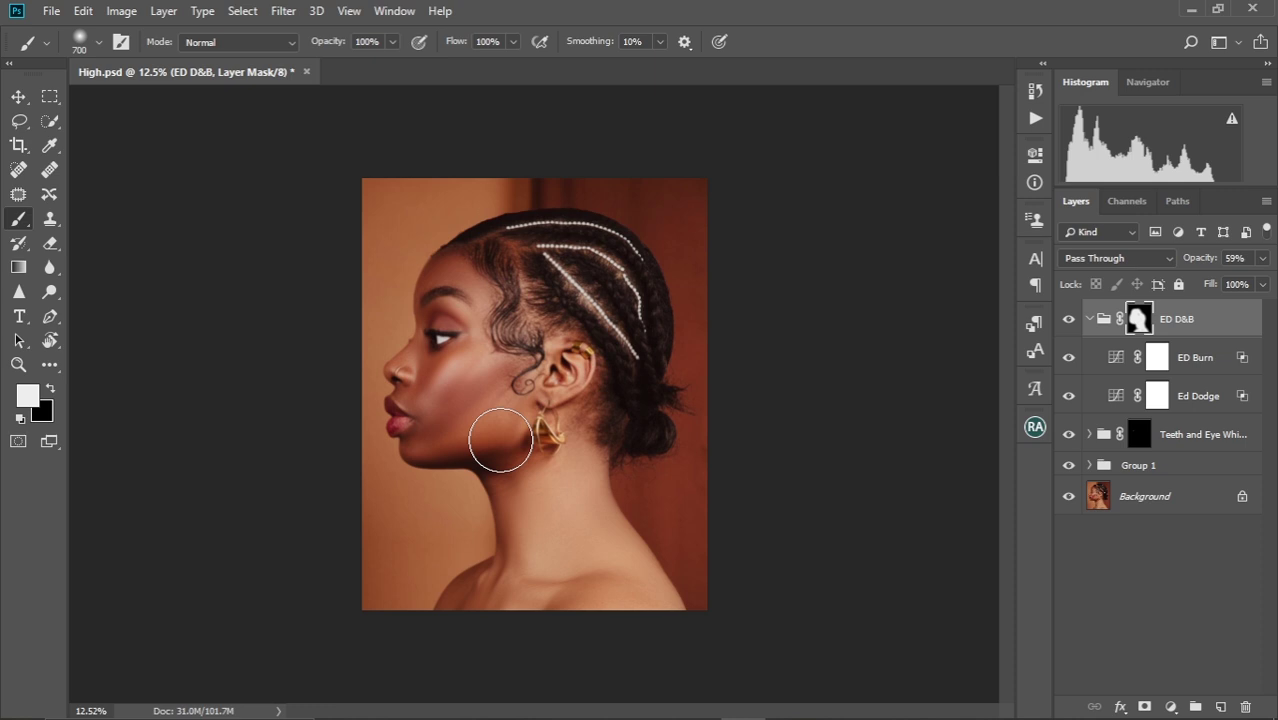
{"action": "key", "text": "ctrl+plus"}
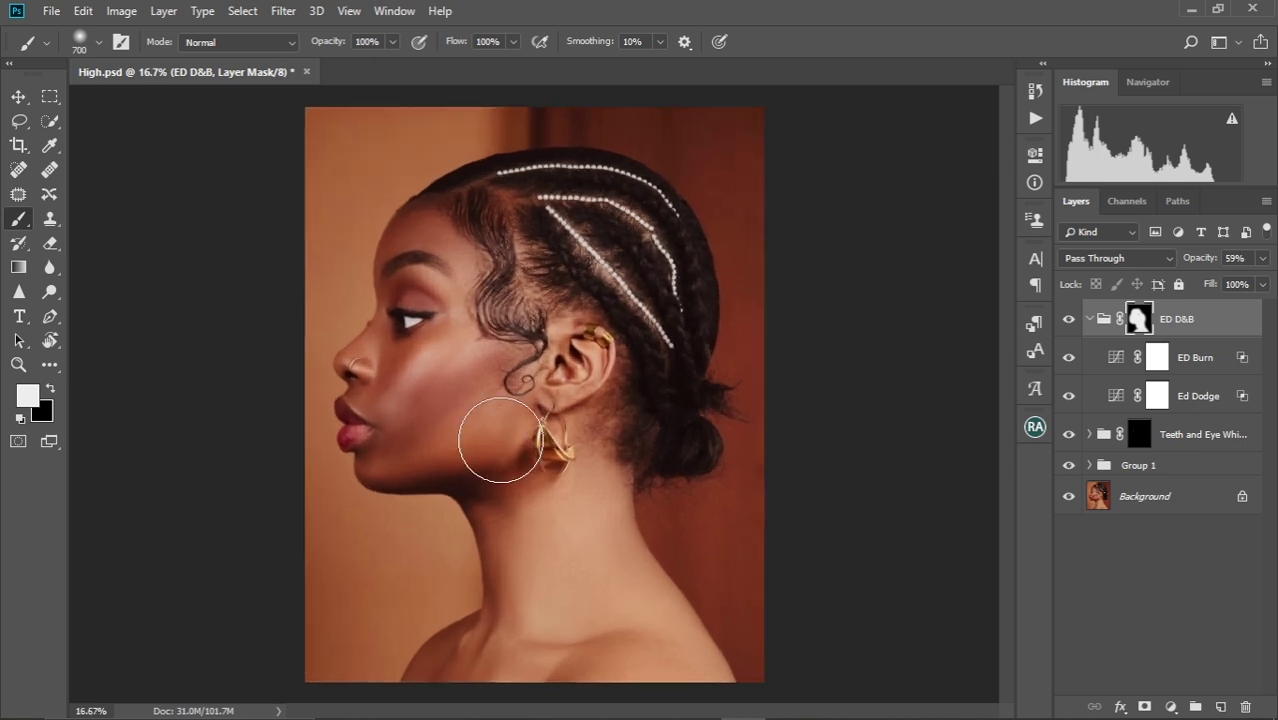